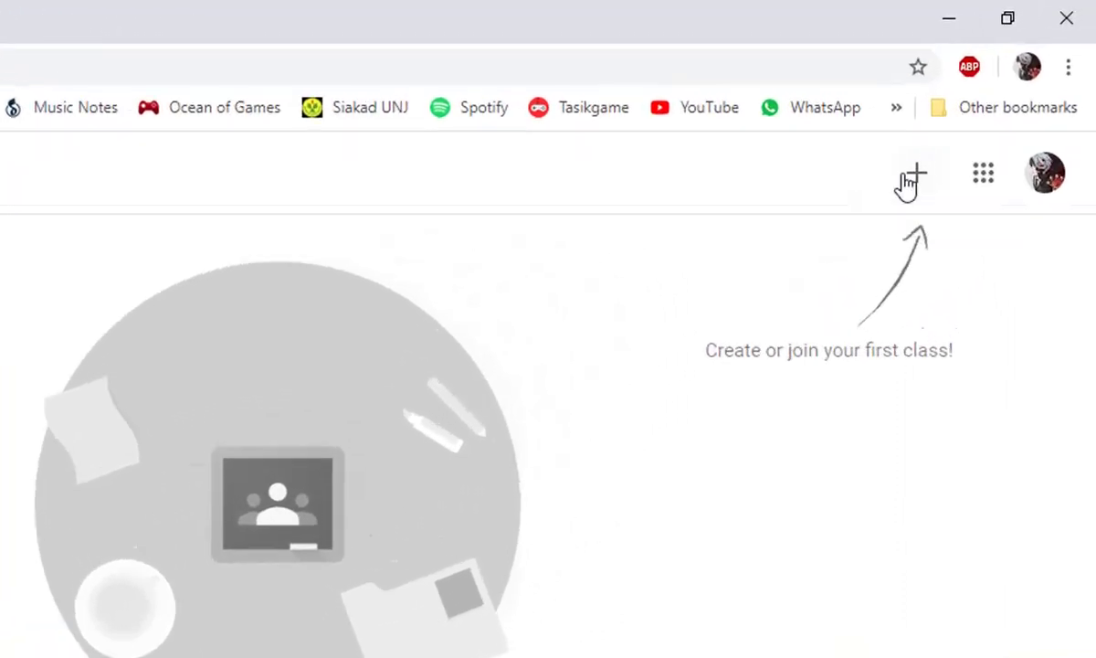
Step: Start creating a new class and accept the notice about not using Classroom at a school with students
{"action": "left_click", "coordinate": [976, 119]}
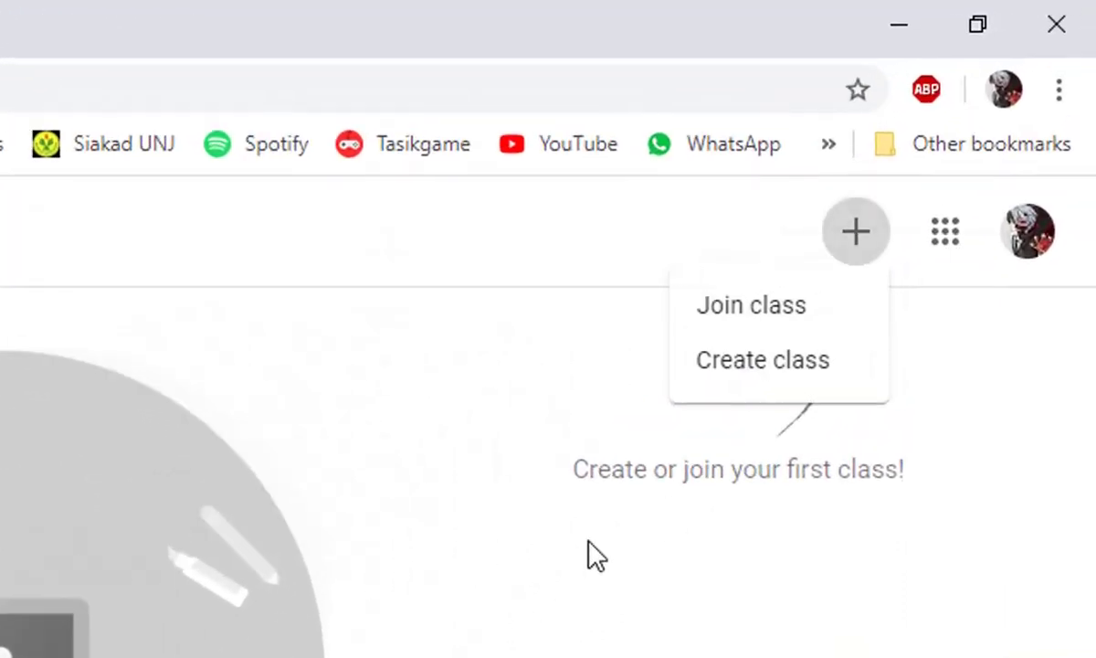
{"action": "left_click", "coordinate": [773, 365]}
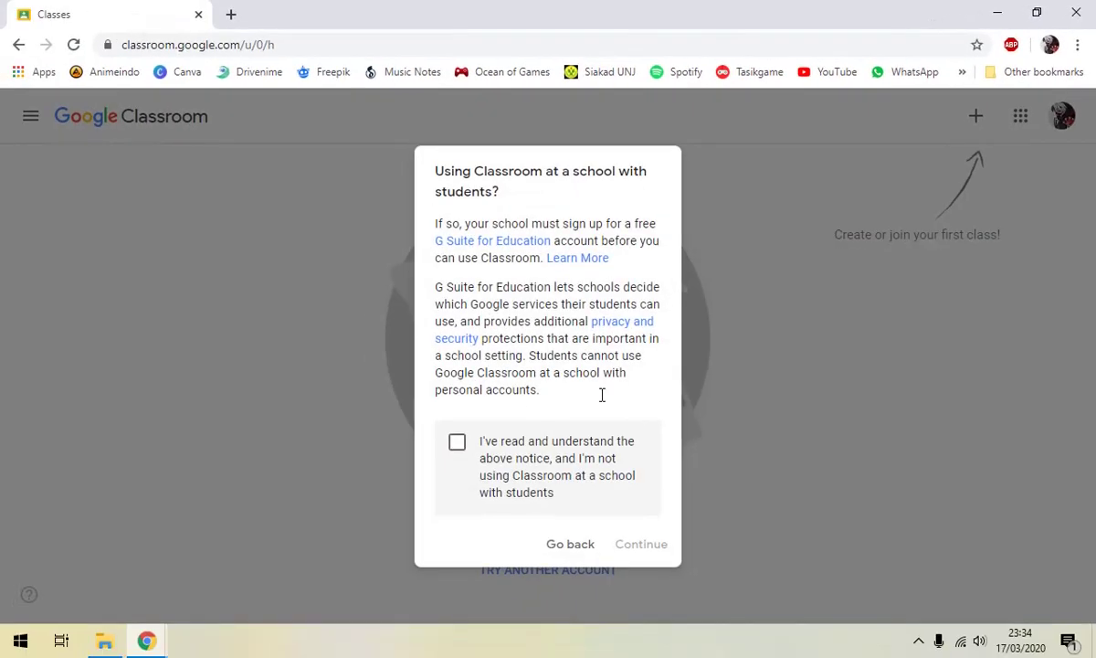
{"action": "left_click", "coordinate": [458, 444]}
{"action": "left_click", "coordinate": [634, 545]}
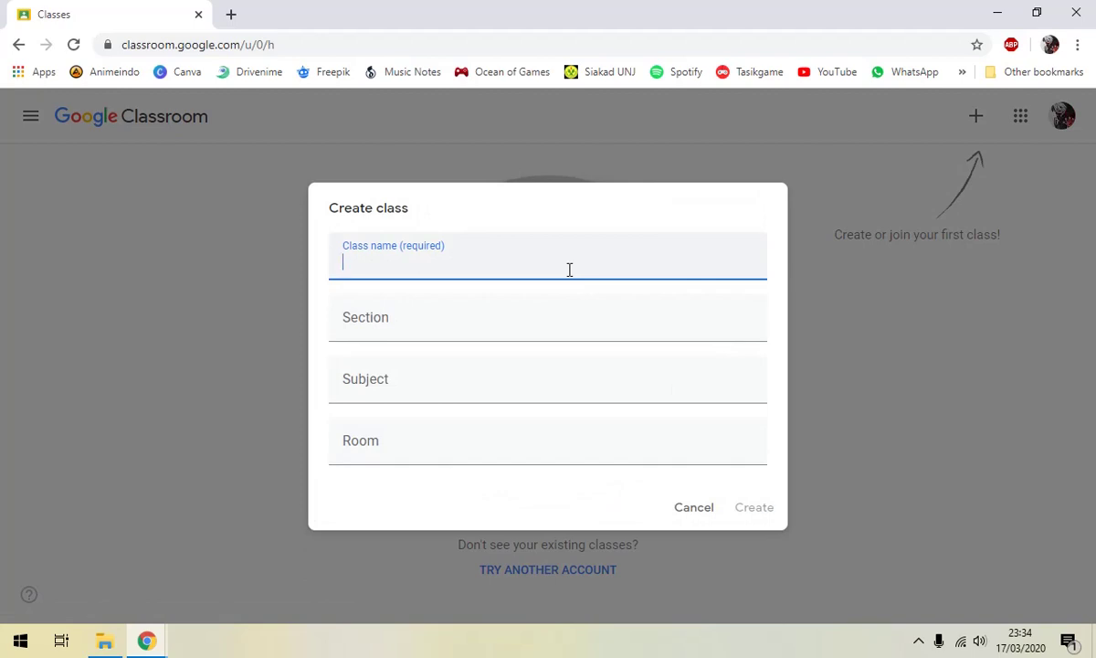
Step: Create the class with the name "kelas 5" and the subject "matematika", and dismiss the introductory announcement tips
{"action": "type", "text": "kelas 5"}
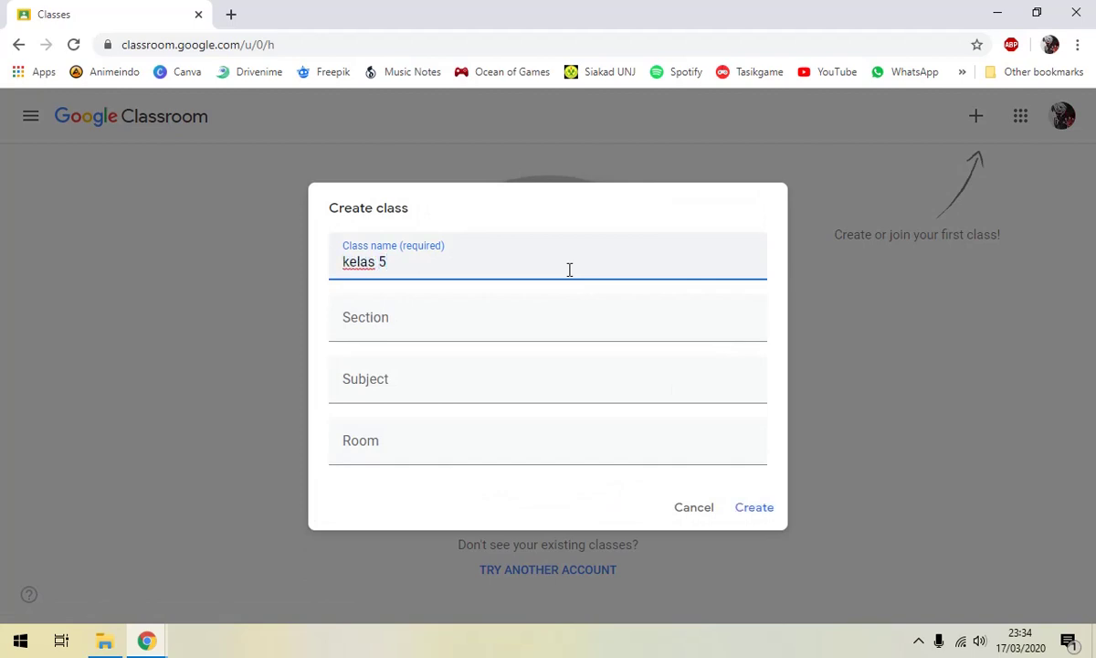
{"action": "key", "text": "Tab"}
{"action": "key", "text": "Tab"}
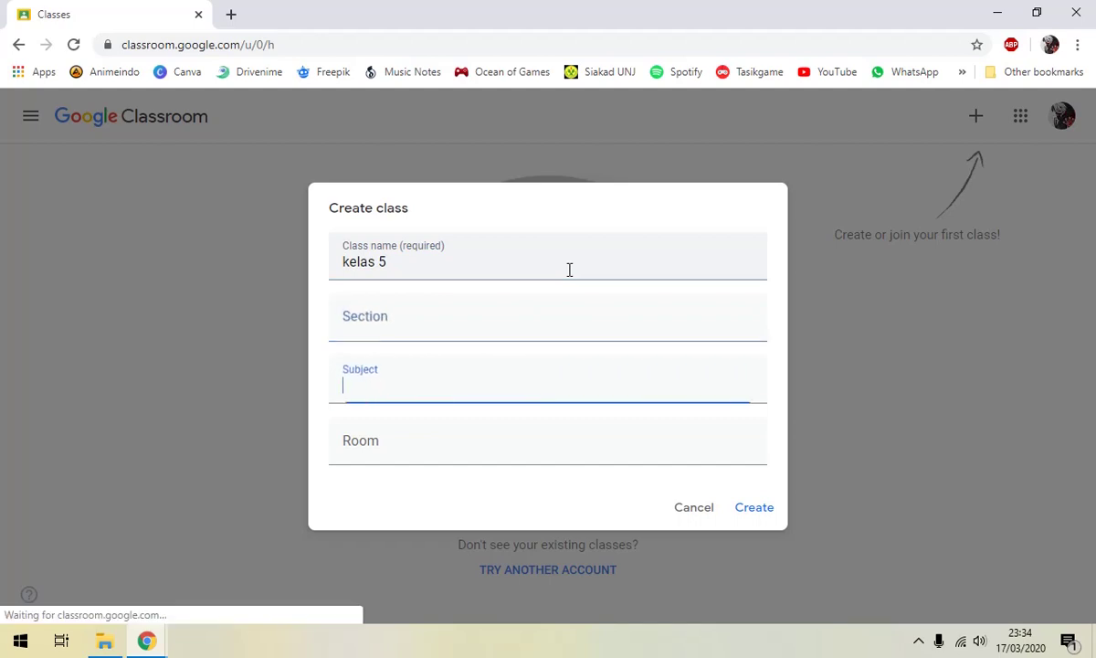
{"action": "type", "text": "matematika"}
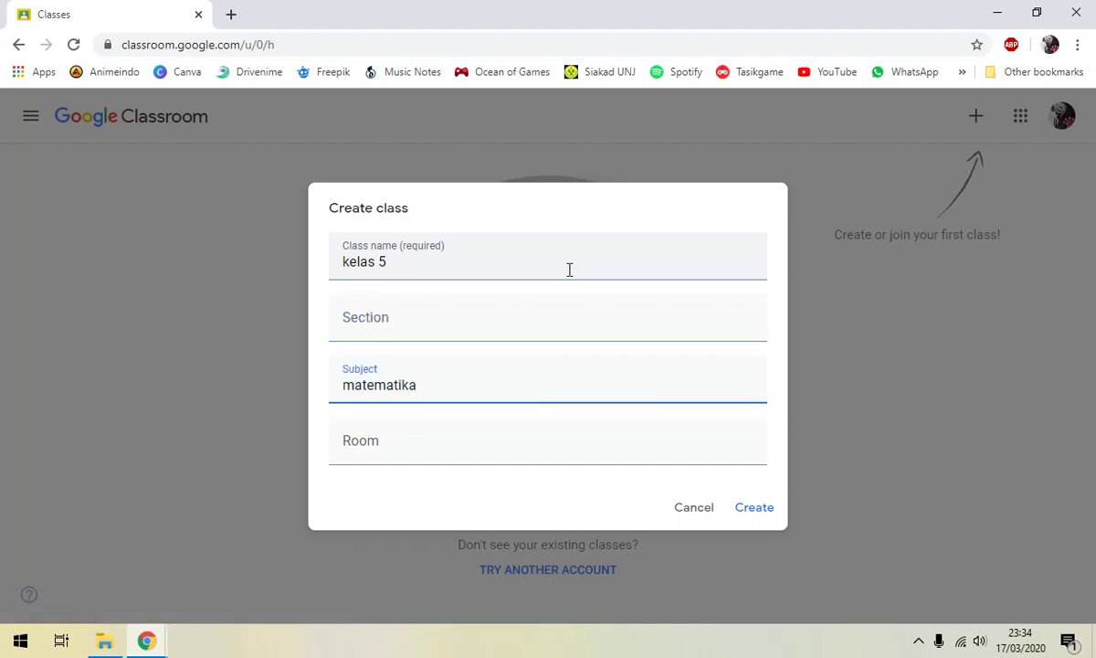
{"action": "left_click", "coordinate": [754, 508]}
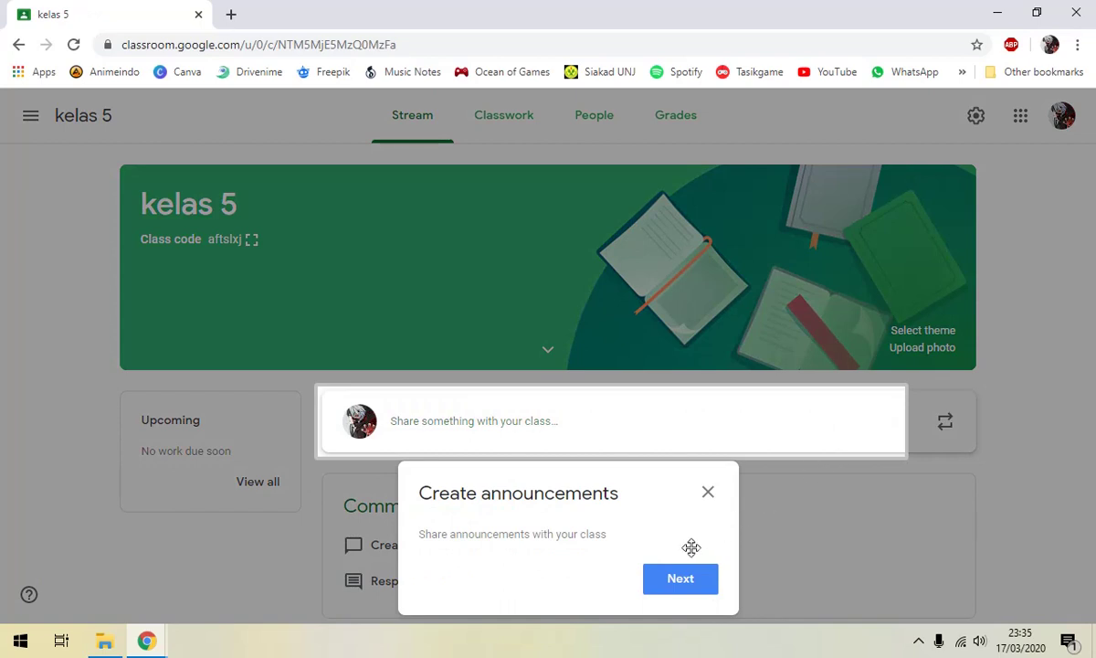
{"action": "left_click", "coordinate": [683, 580]}
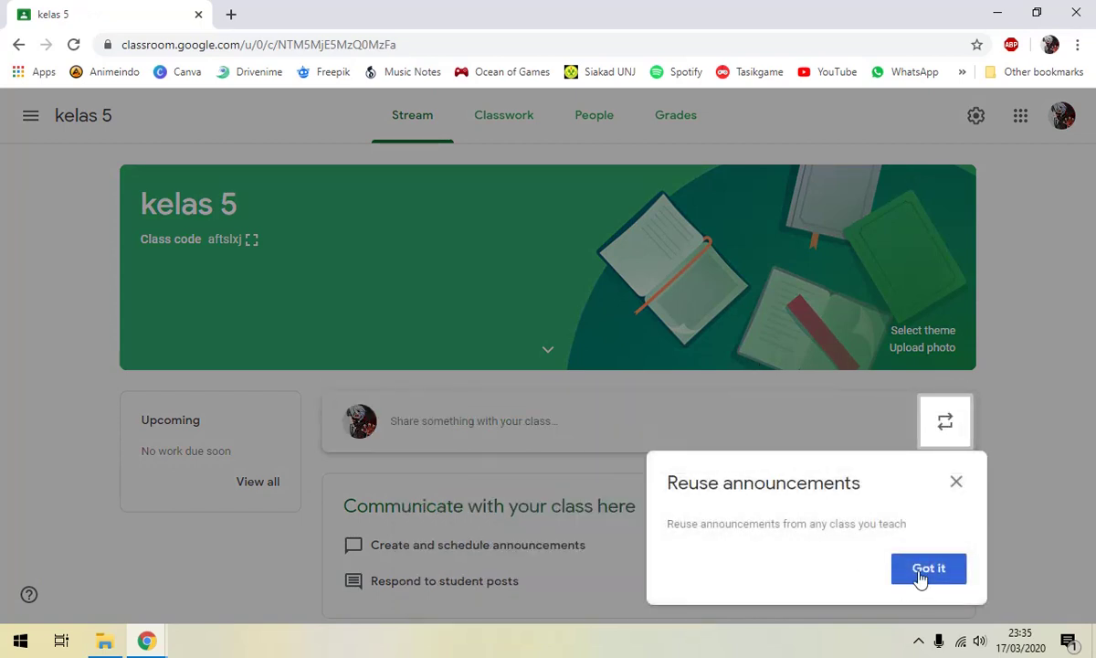
{"action": "left_click", "coordinate": [927, 569]}
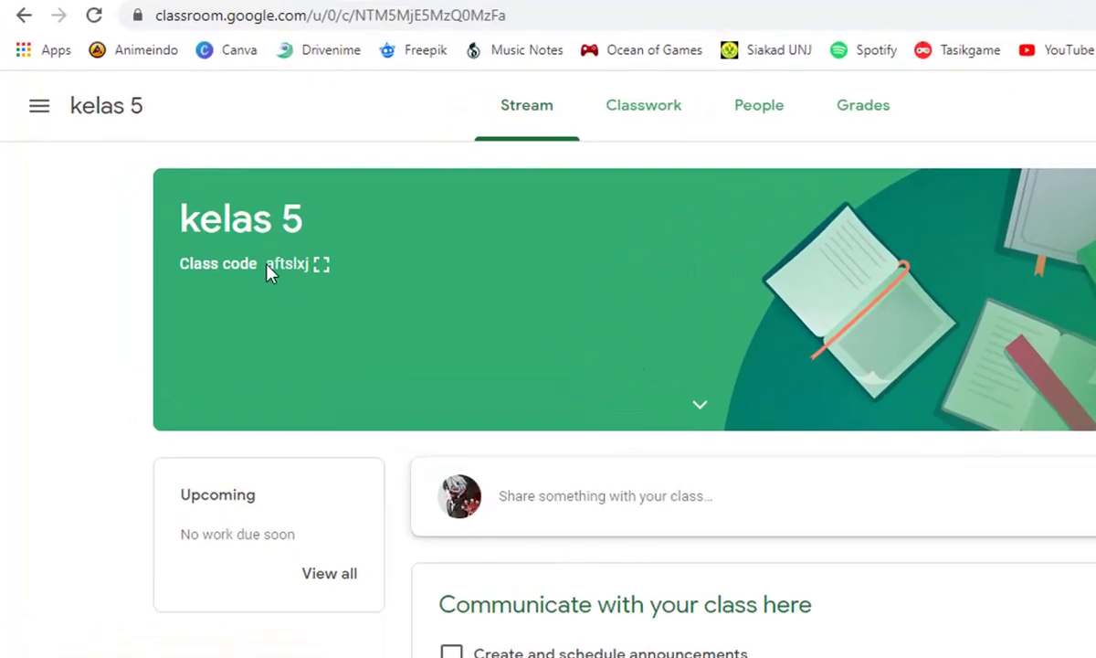
Step: Show the people of kelas 5 and copy the class code given for inviting students
{"action": "left_click_drag", "start_coordinate": [210, 239], "coordinate": [242, 239]}
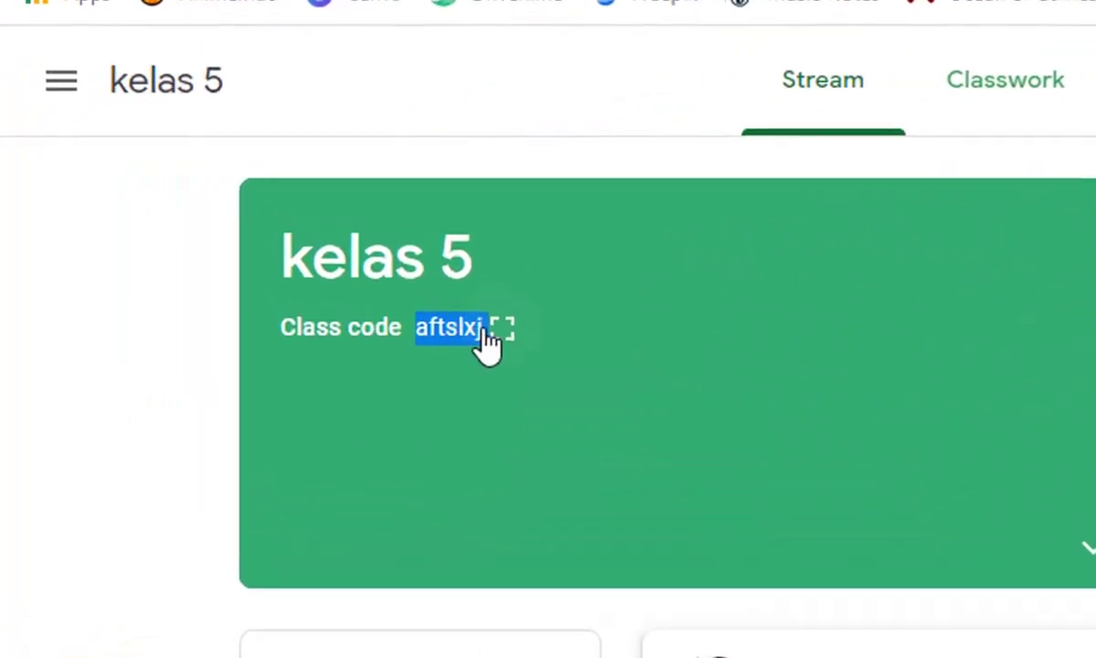
{"action": "left_click", "coordinate": [1078, 402]}
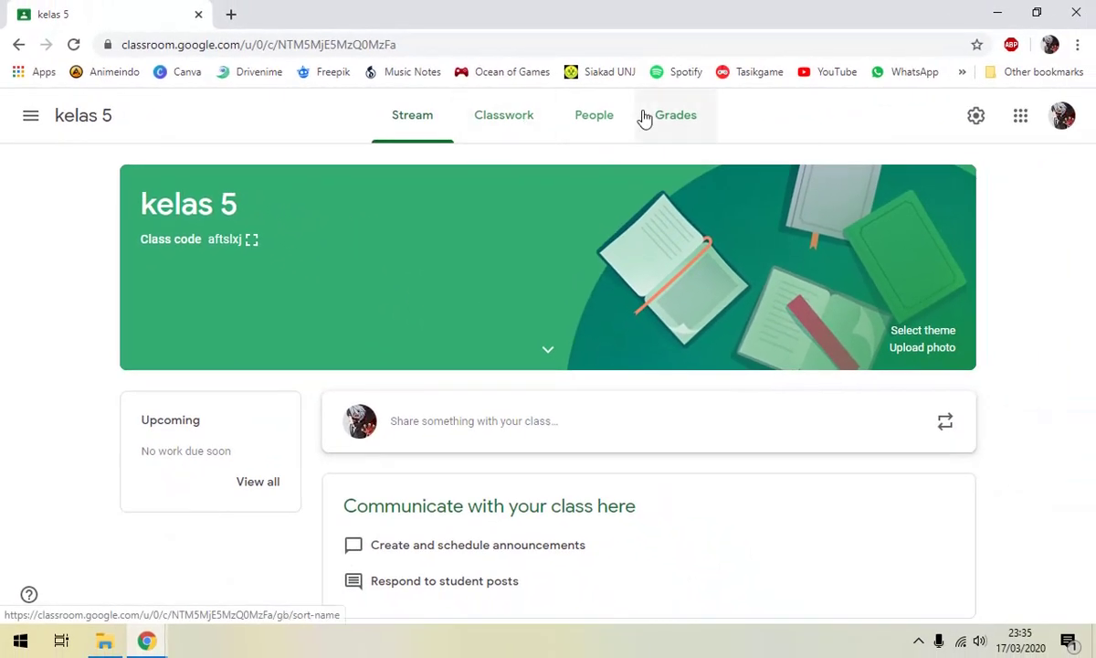
{"action": "left_click", "coordinate": [612, 115]}
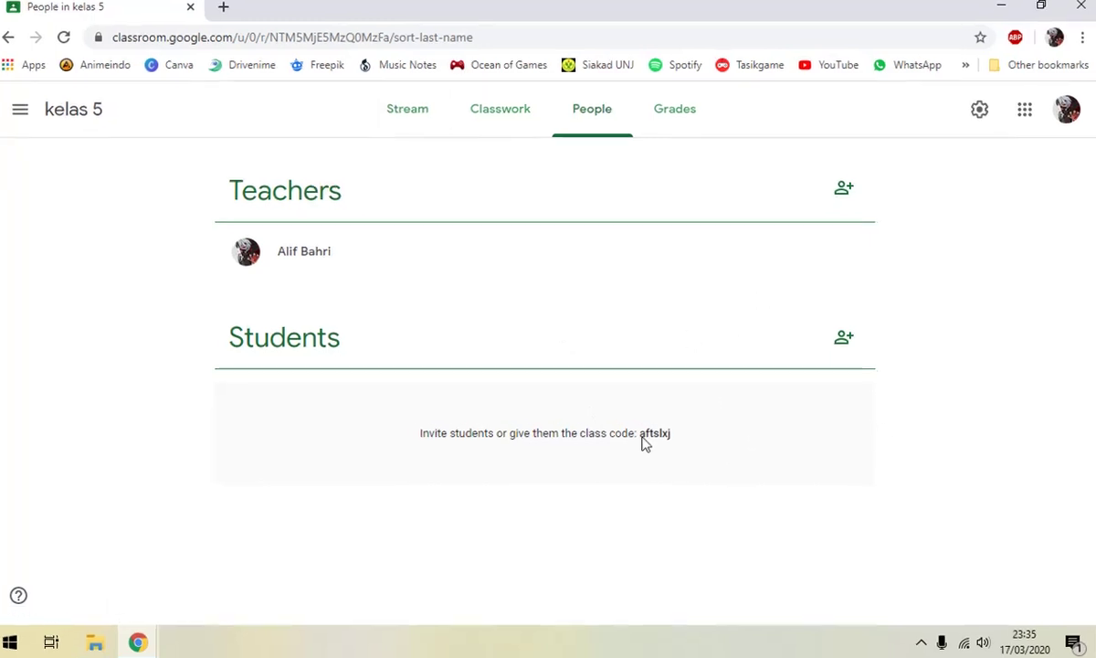
{"action": "left_click_drag", "start_coordinate": [643, 436], "coordinate": [675, 436]}
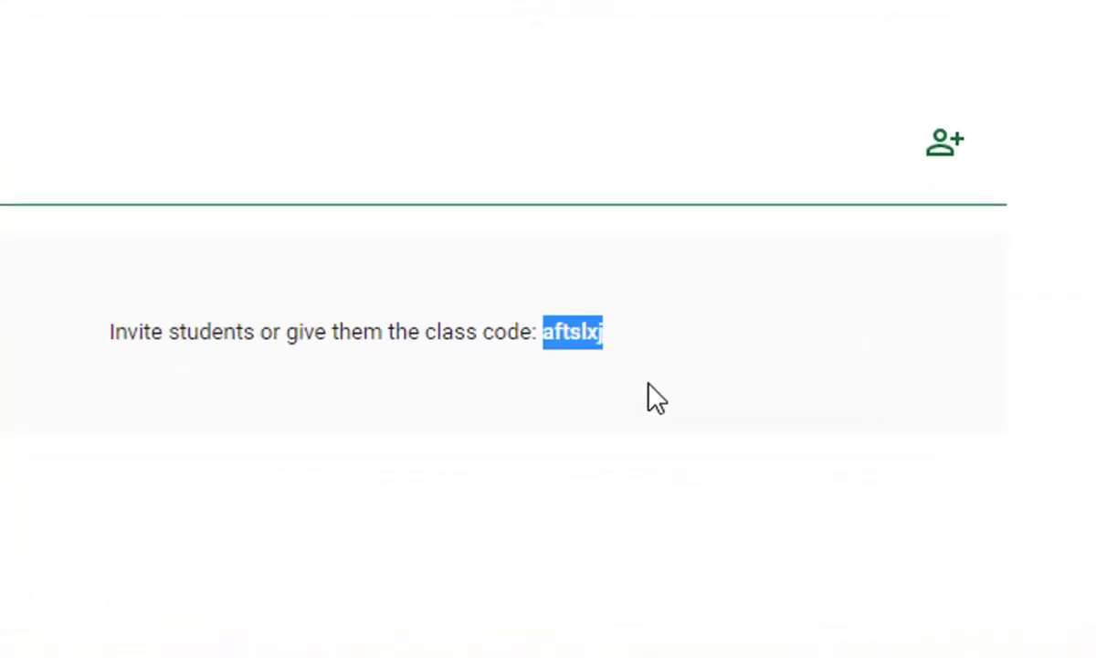
{"action": "right_click", "coordinate": [577, 335]}
{"action": "left_click", "coordinate": [644, 367]}
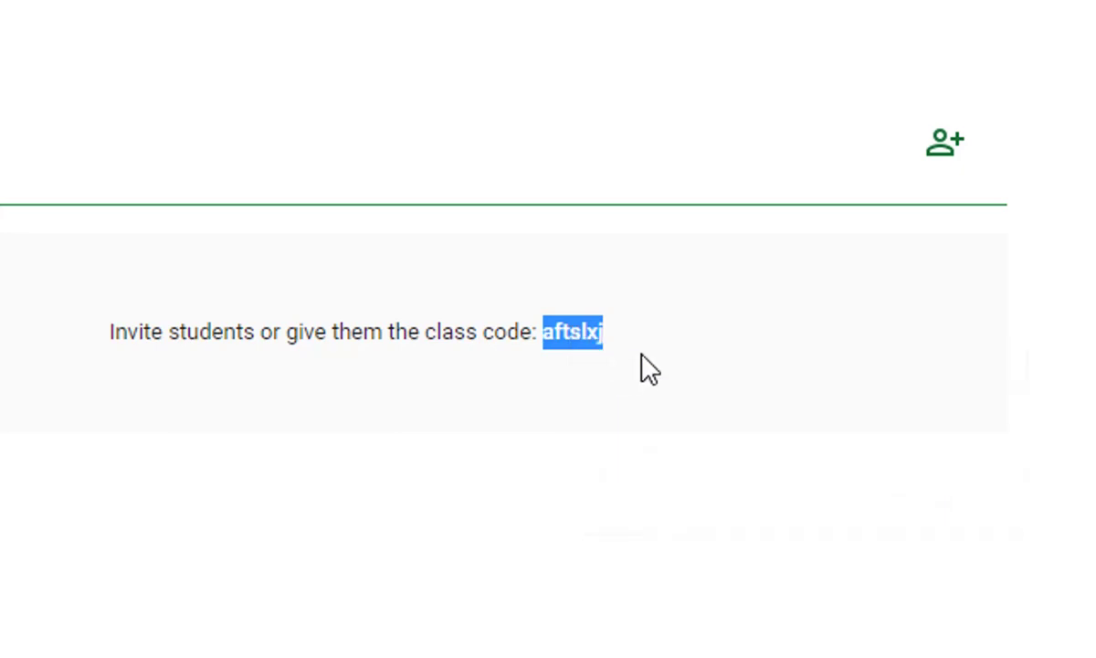
{"action": "left_click", "coordinate": [884, 342]}
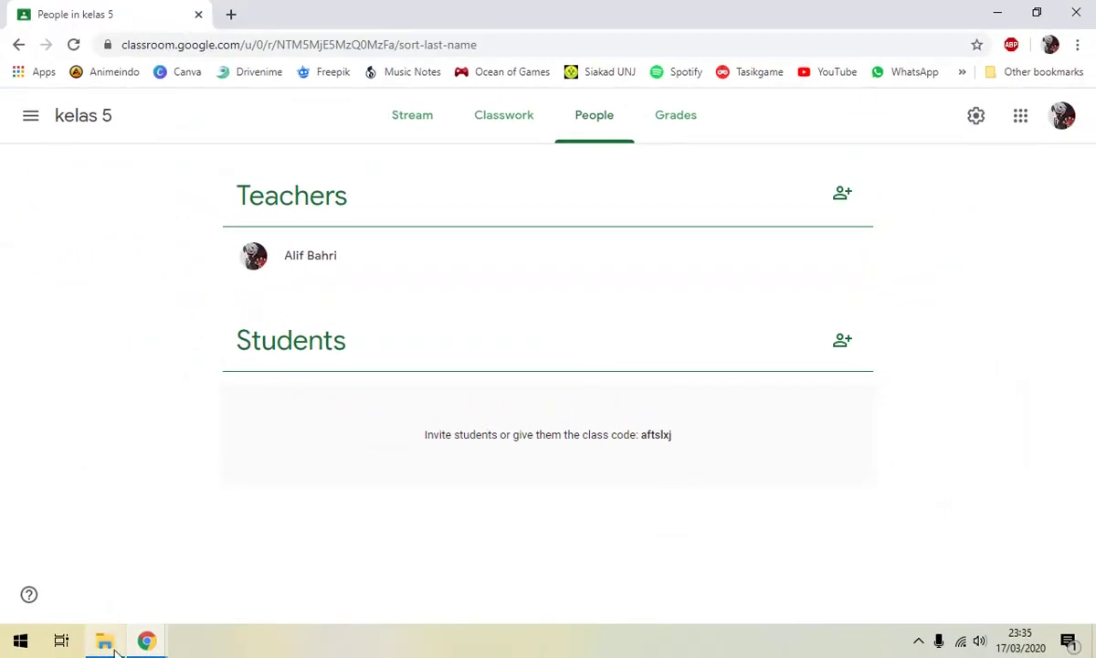
Step: Switch to the student account's incognito window and join the class with the copied class code
{"action": "mouse_move", "coordinate": [147, 641]}
{"action": "left_click", "coordinate": [219, 590]}
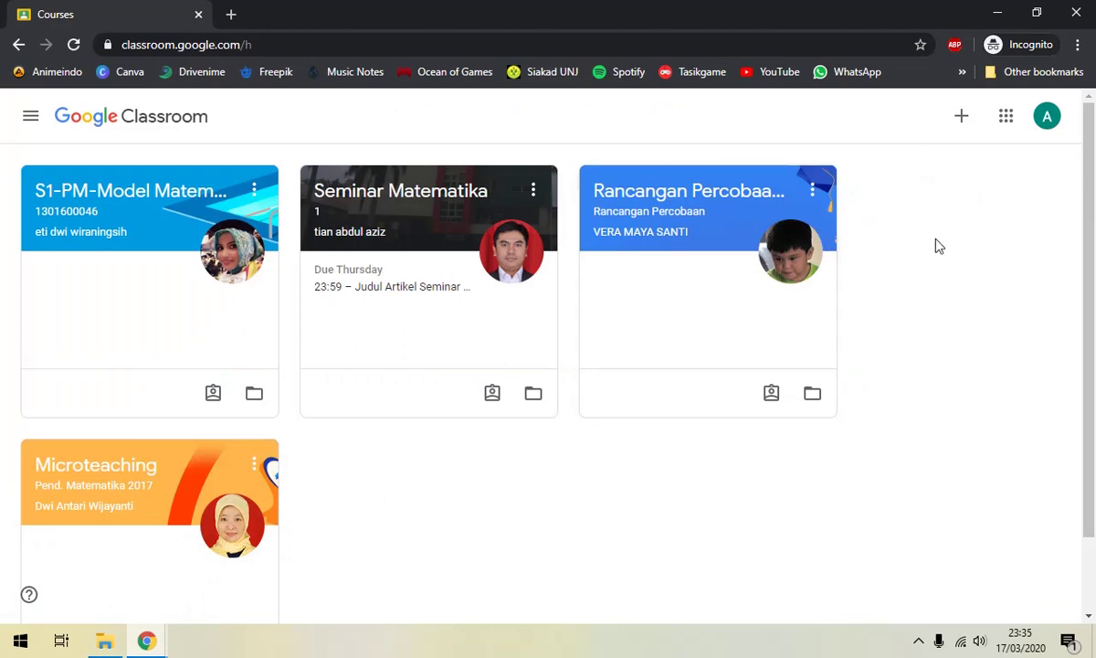
{"action": "left_click", "coordinate": [961, 119]}
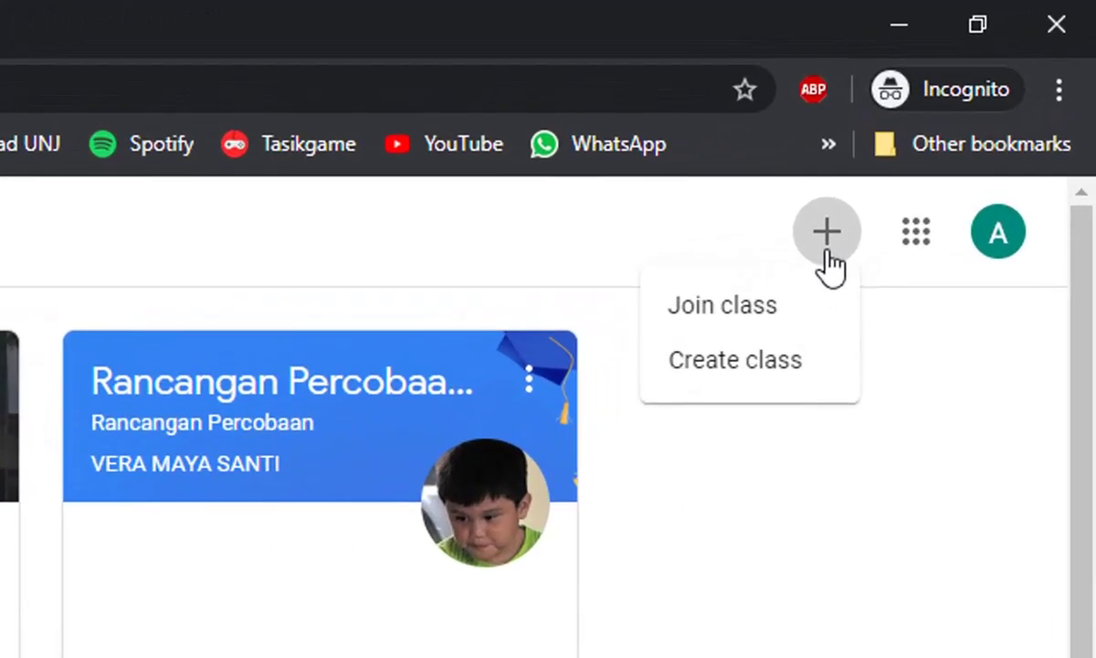
{"action": "left_click", "coordinate": [874, 227]}
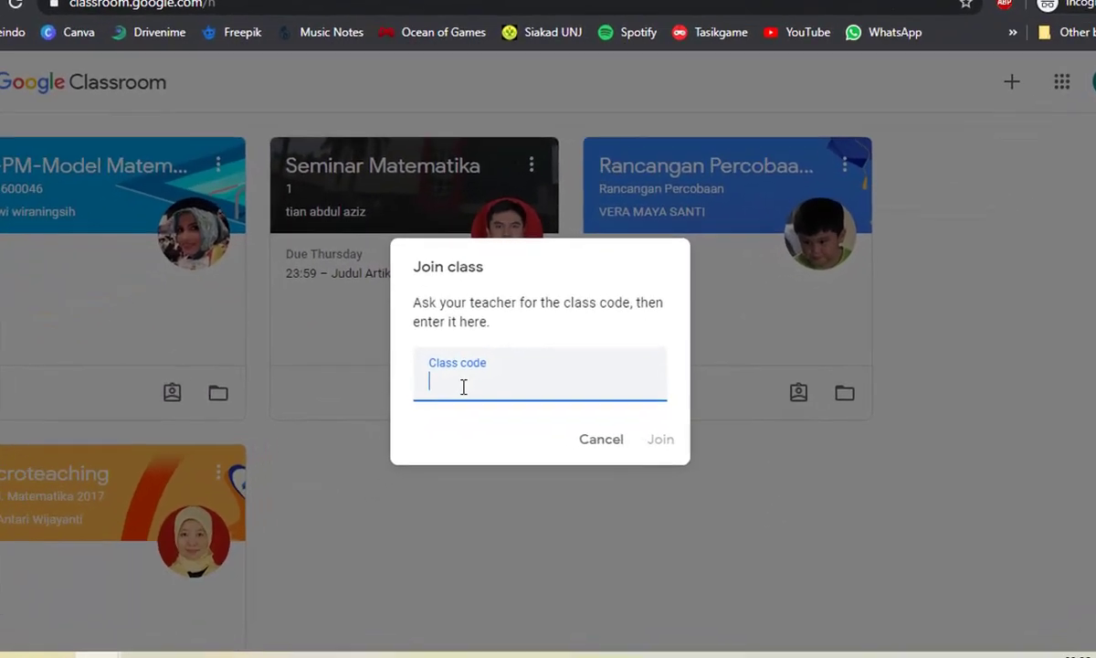
{"action": "right_click", "coordinate": [84, 645]}
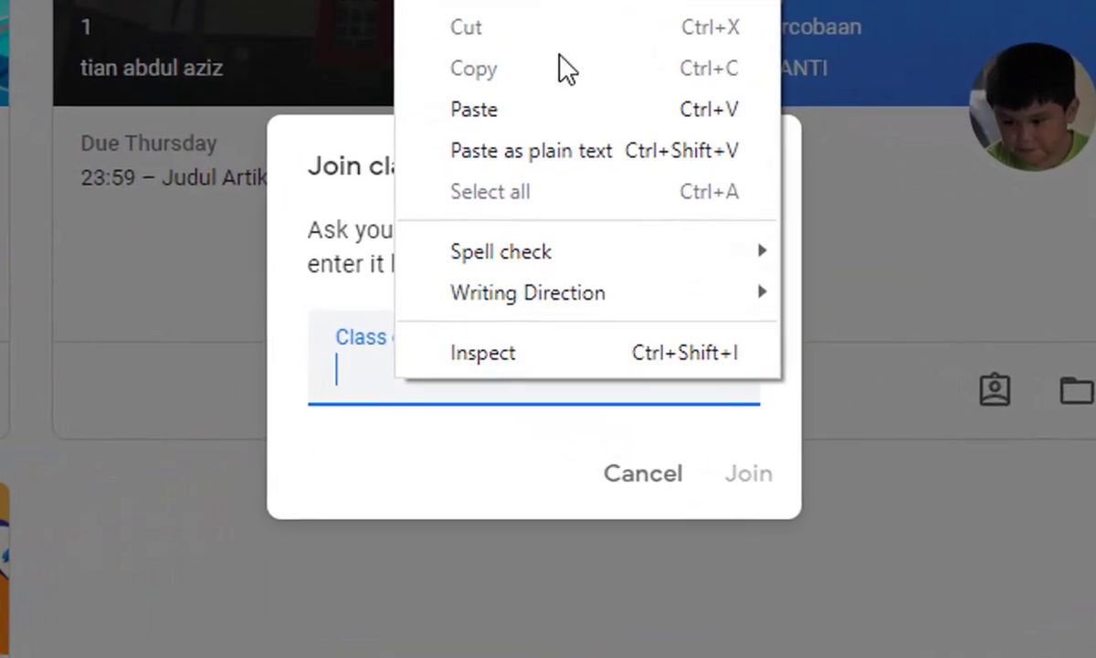
{"action": "left_click", "coordinate": [563, 113]}
{"action": "left_click", "coordinate": [749, 473]}
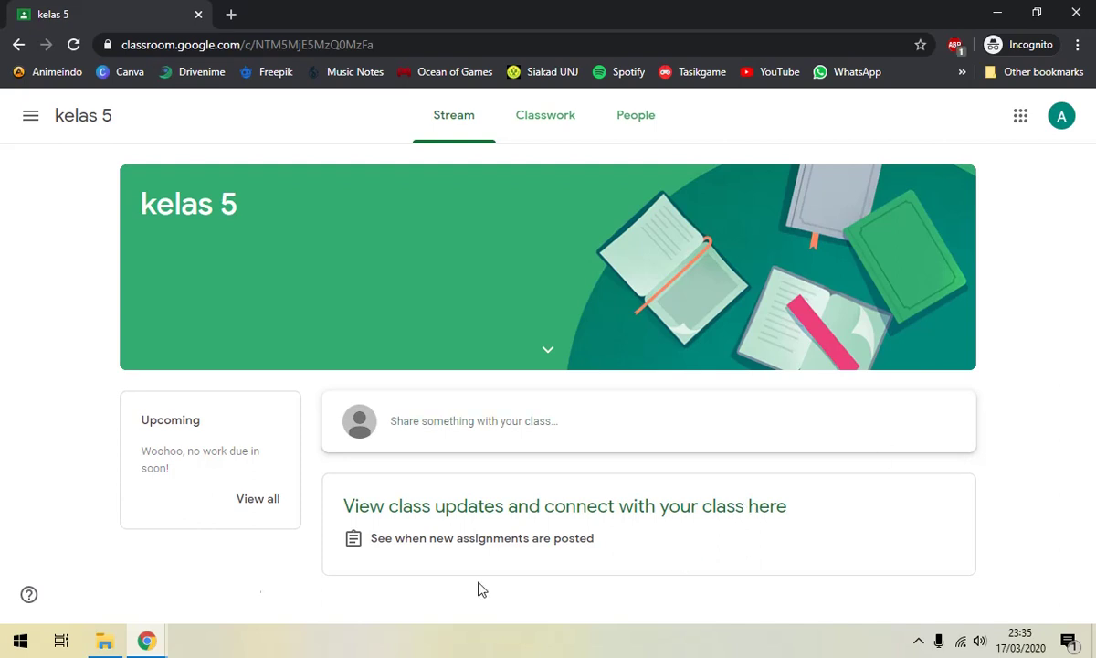
Step: Switch back to the teacher's window and post the announcement "halo kalian semua" to all students in the kelas 5 stream
{"action": "mouse_move", "coordinate": [146, 639]}
{"action": "left_click", "coordinate": [110, 549]}
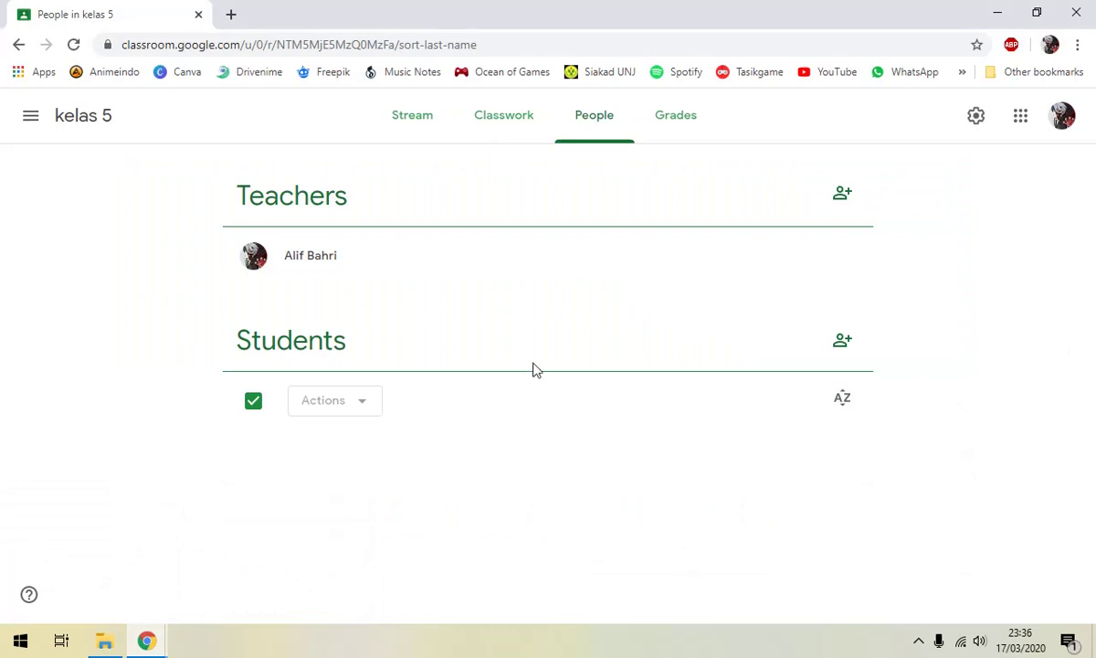
{"action": "left_click", "coordinate": [407, 115]}
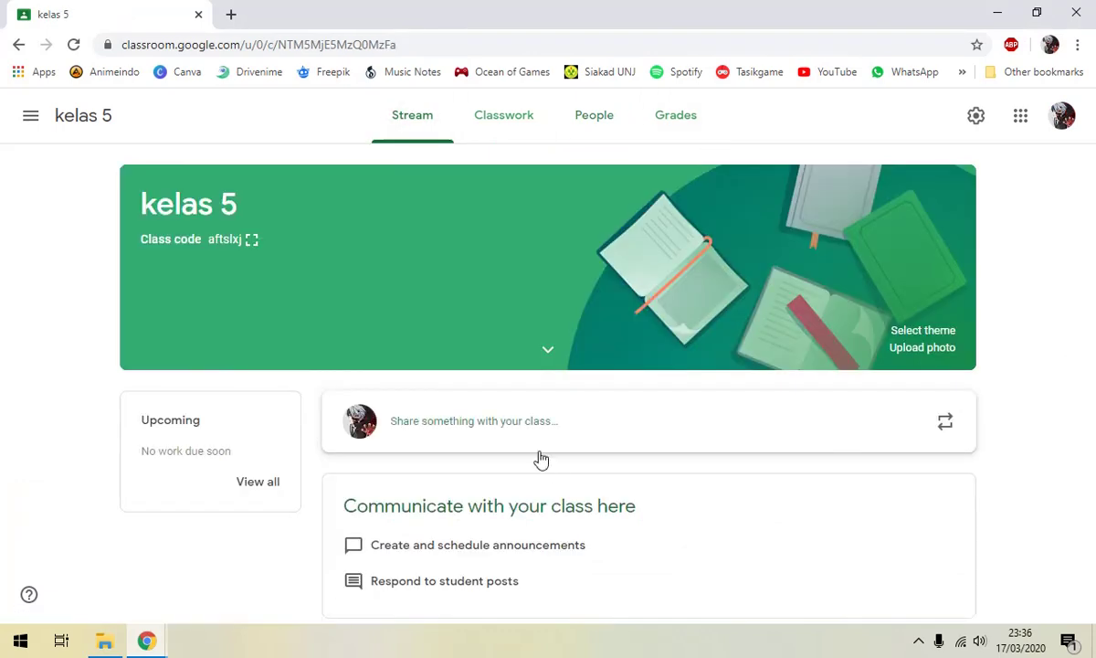
{"action": "left_click", "coordinate": [516, 421]}
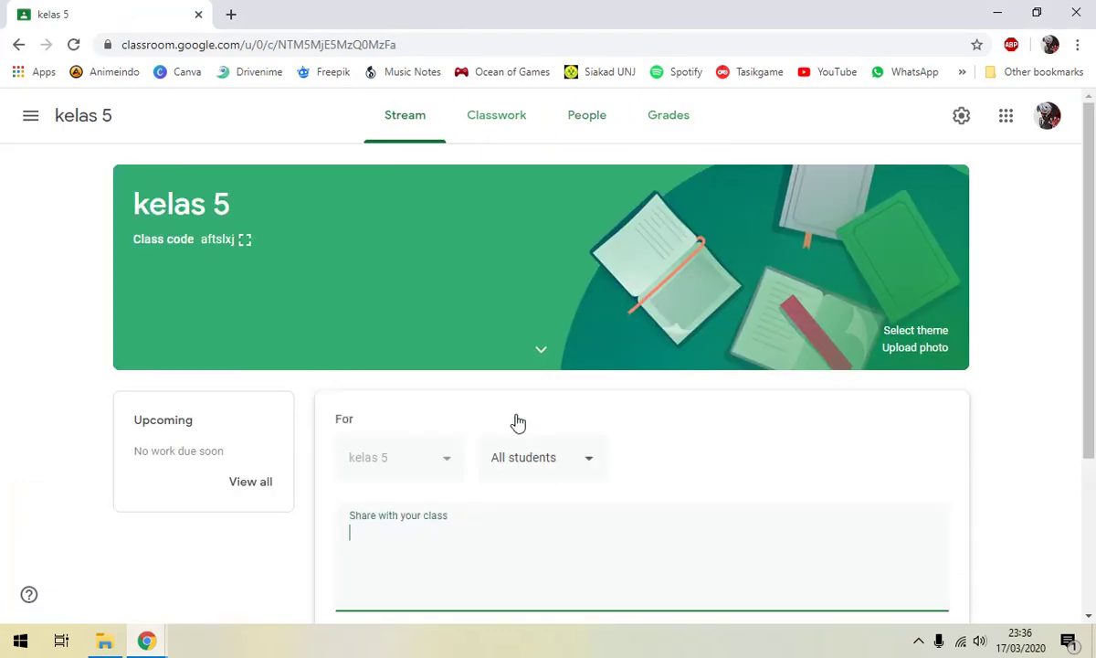
{"action": "type", "text": "halo"}
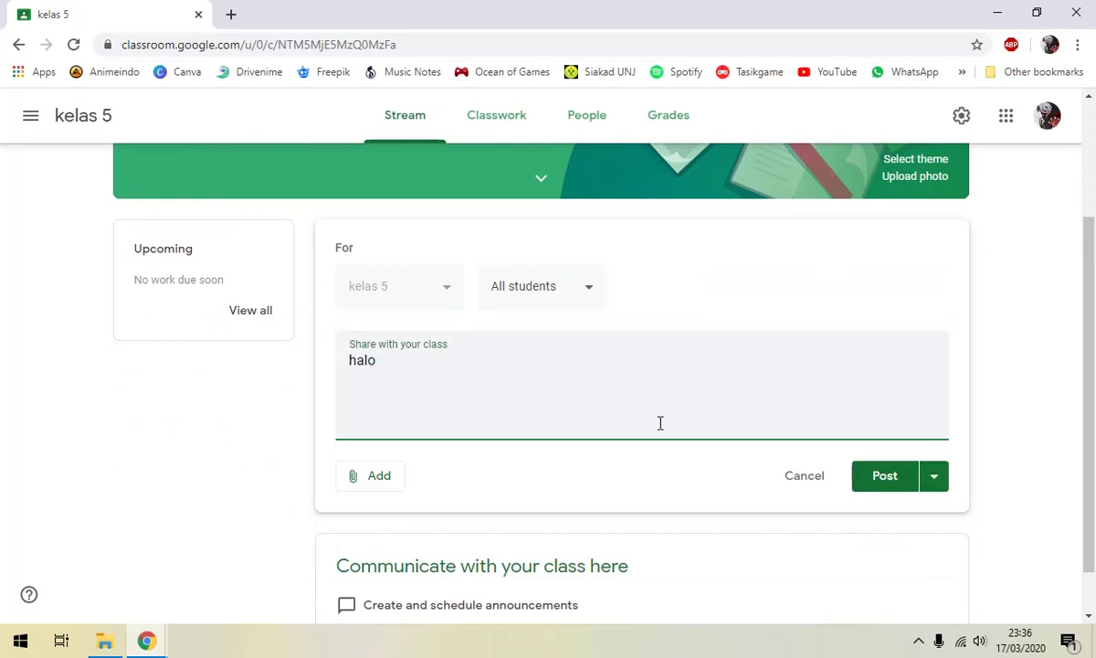
{"action": "type", "text": " kalian semua"}
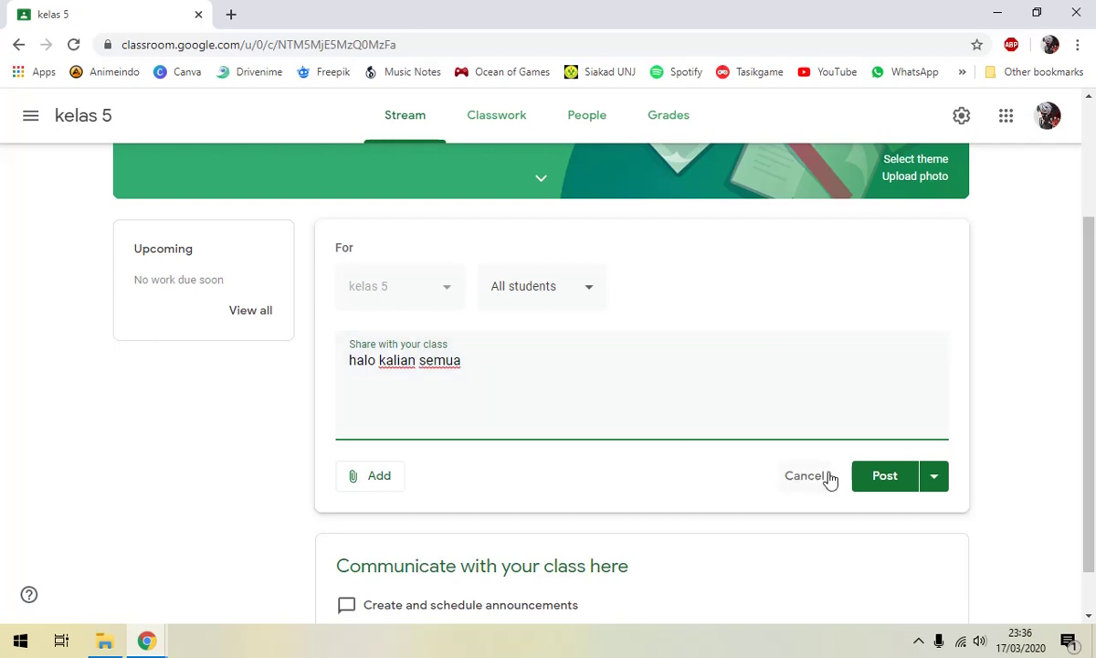
{"action": "left_click", "coordinate": [877, 480]}
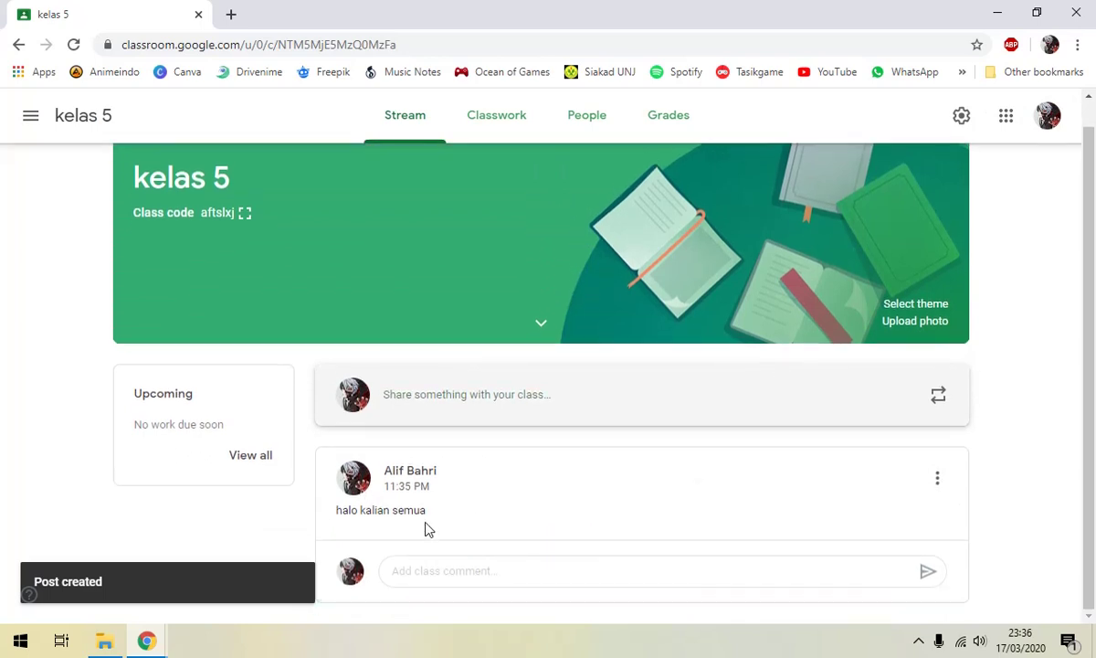
Step: Switch to the student's incognito window and reload the kelas 5 stream to show the teacher's announcement
{"action": "mouse_move", "coordinate": [170, 640]}
{"action": "left_click", "coordinate": [274, 562]}
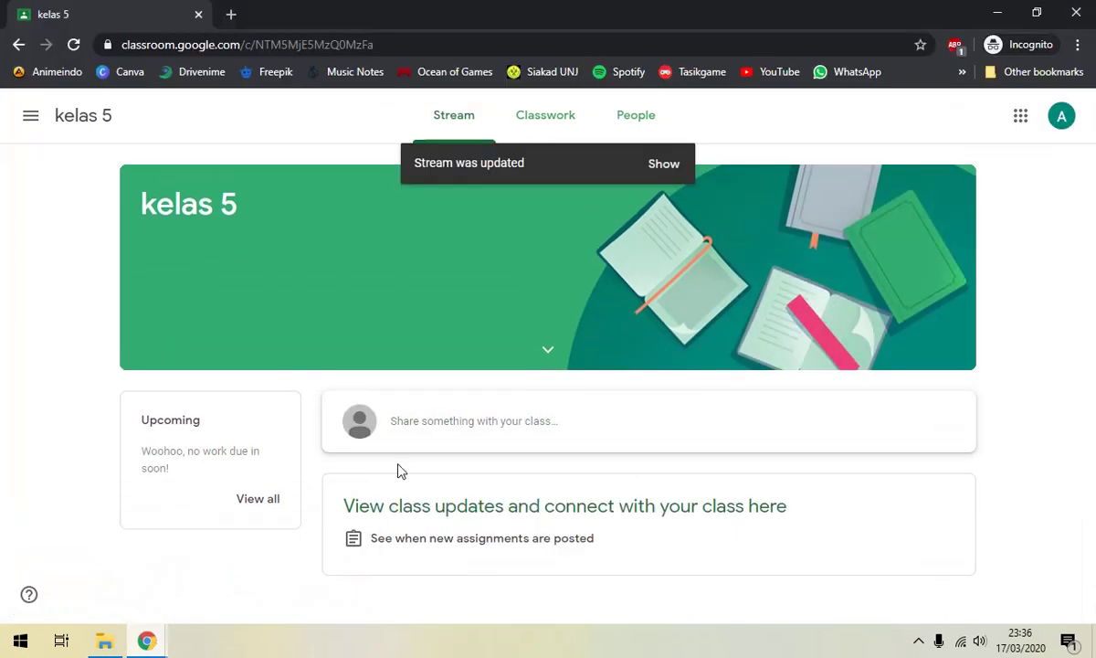
{"action": "key", "text": "F5"}
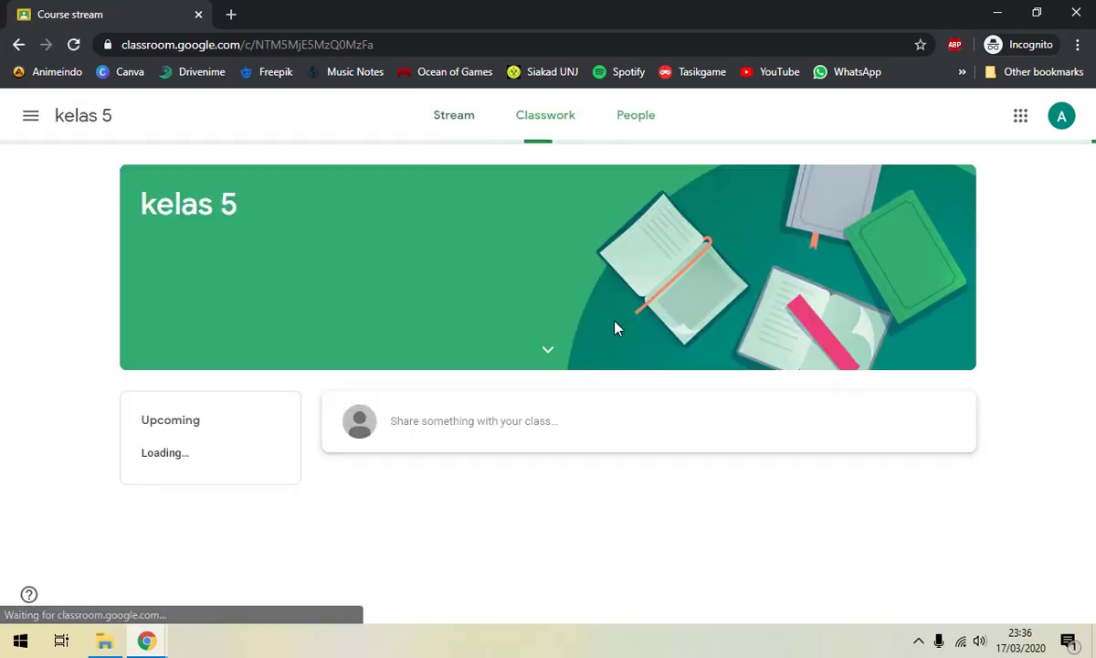
{"action": "scroll", "coordinate": [639, 384], "scroll_direction": "down", "scroll_amount": 1}
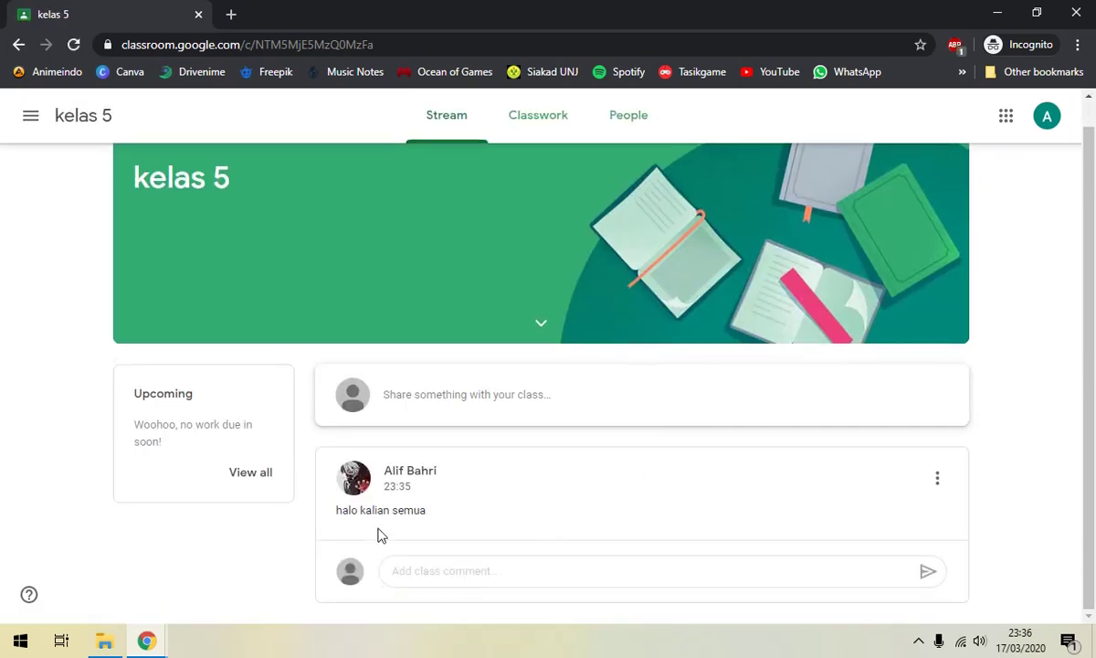
Step: Add the class comment "halo bu/pak" to the teacher's announcement, and return to the teacher's window
{"action": "left_click", "coordinate": [440, 574]}
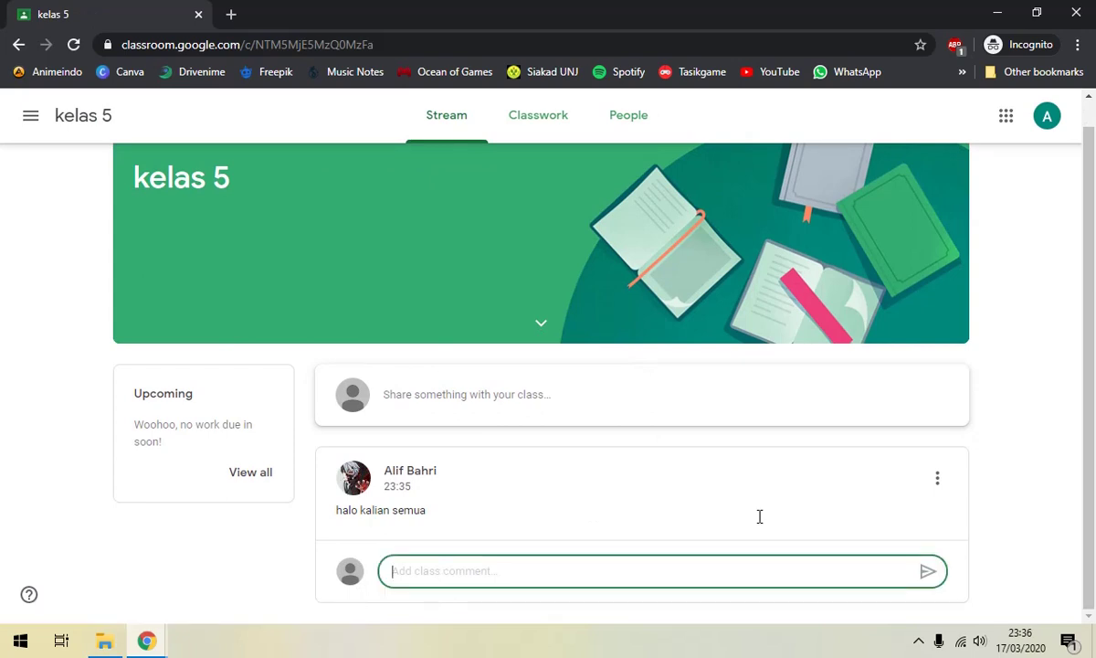
{"action": "type", "text": "halo bu"}
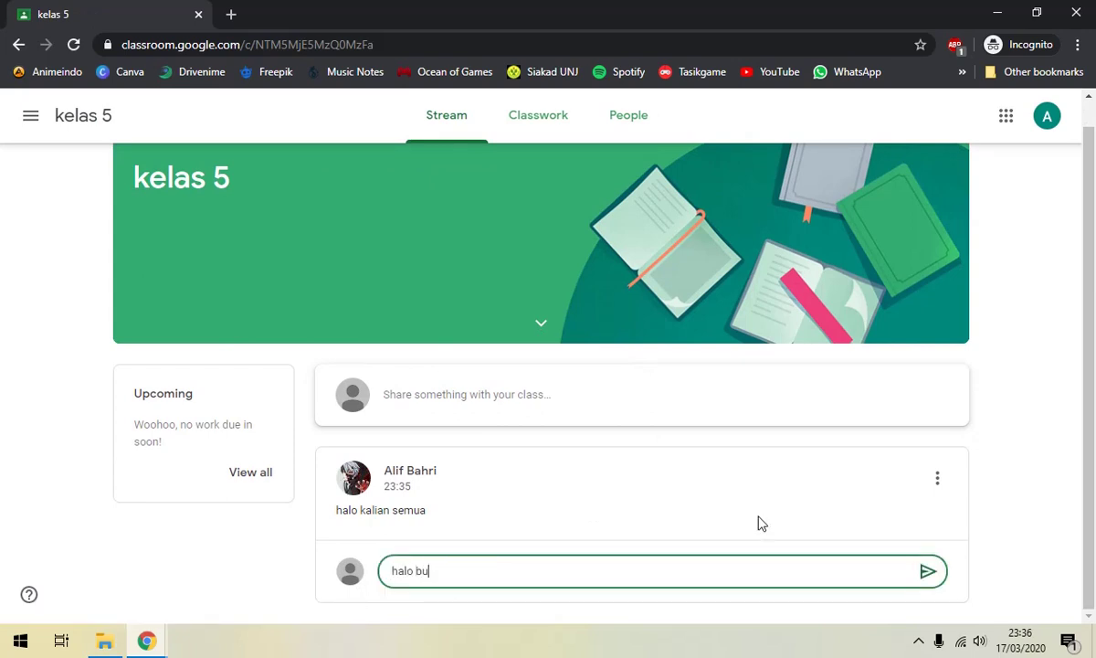
{"action": "type", "text": "/pak"}
{"action": "key", "text": "Return"}
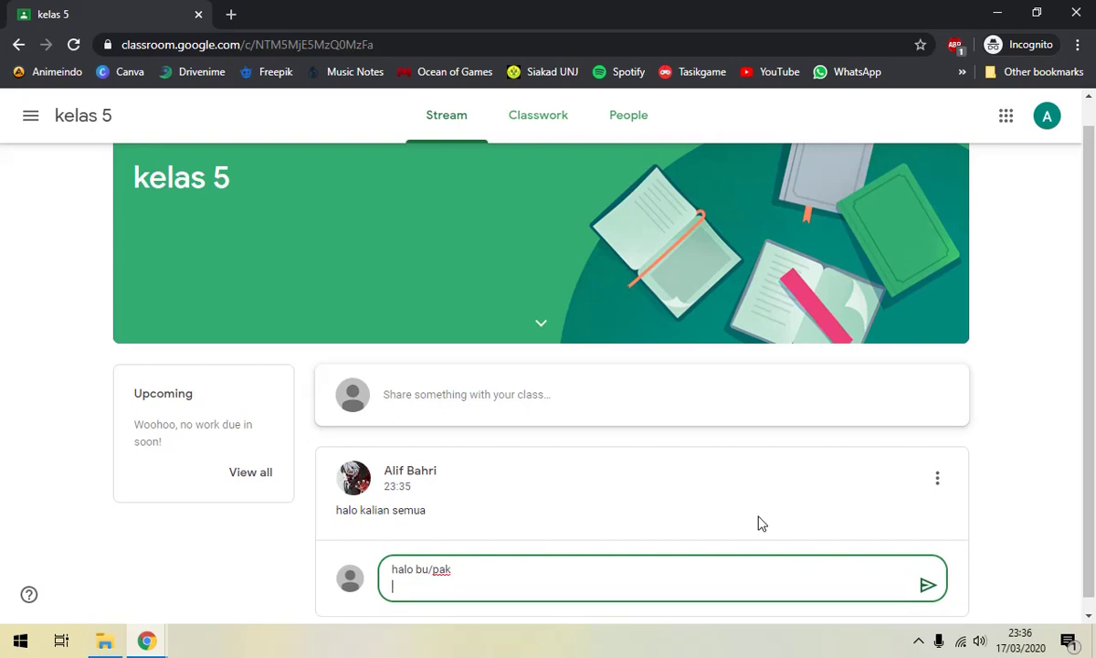
{"action": "key", "text": "BackSpace"}
{"action": "left_click", "coordinate": [926, 574]}
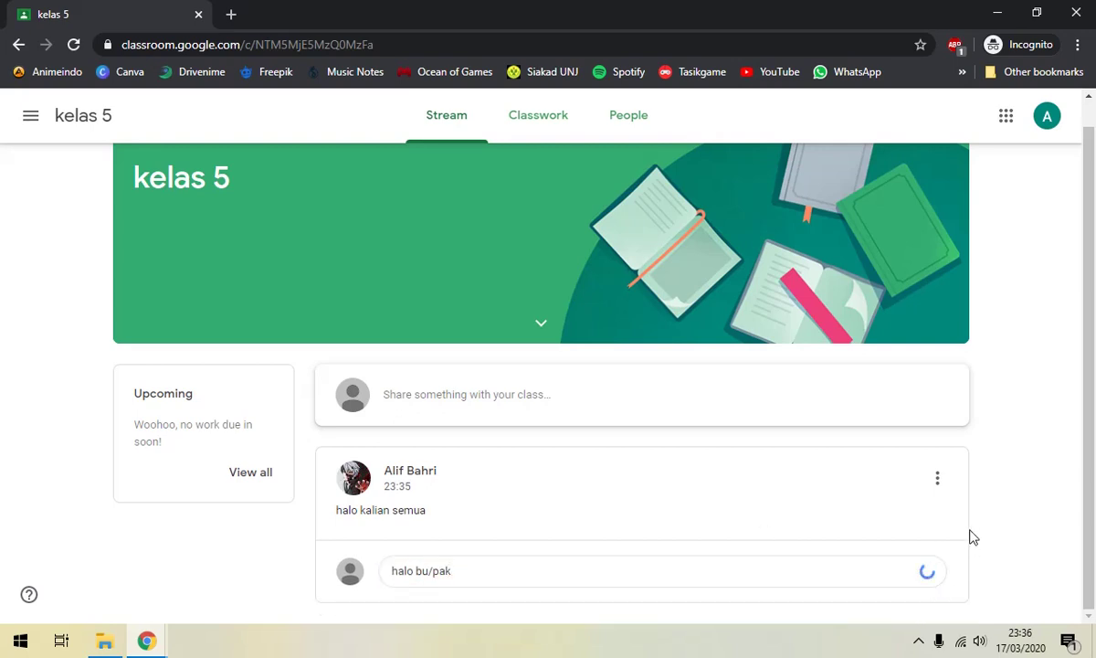
{"action": "scroll", "coordinate": [969, 532], "scroll_direction": "down", "scroll_amount": 1}
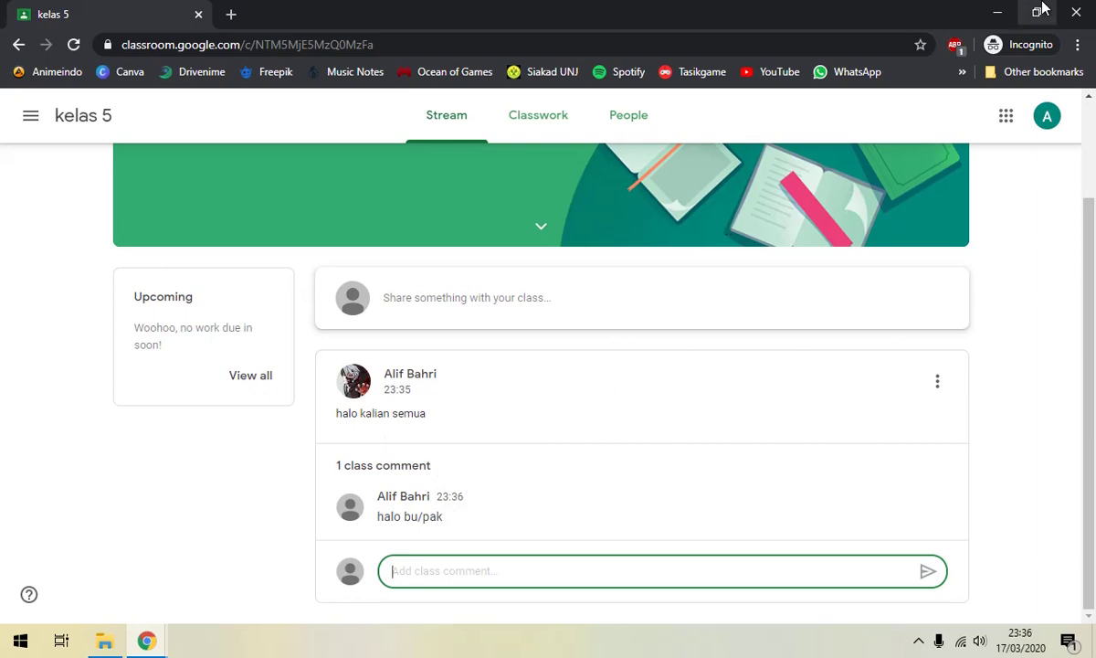
{"action": "left_click", "coordinate": [1000, 11]}
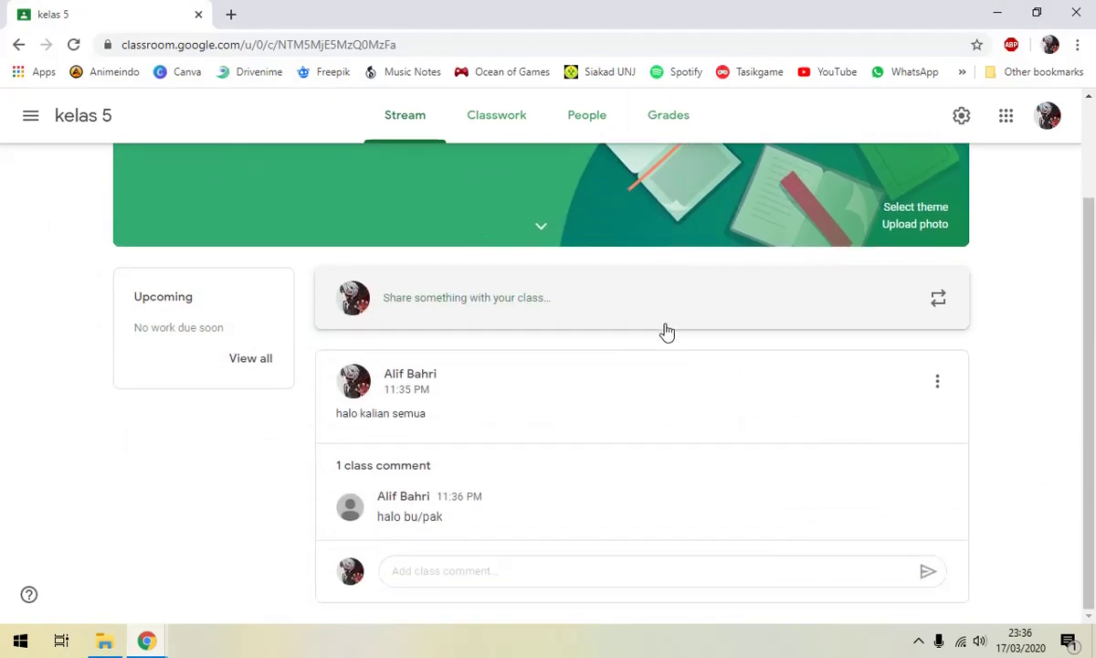
Step: Create a new classwork material in kelas 5 and title it "materi aljabar"
{"action": "scroll", "coordinate": [639, 335], "scroll_direction": "up", "scroll_amount": 1}
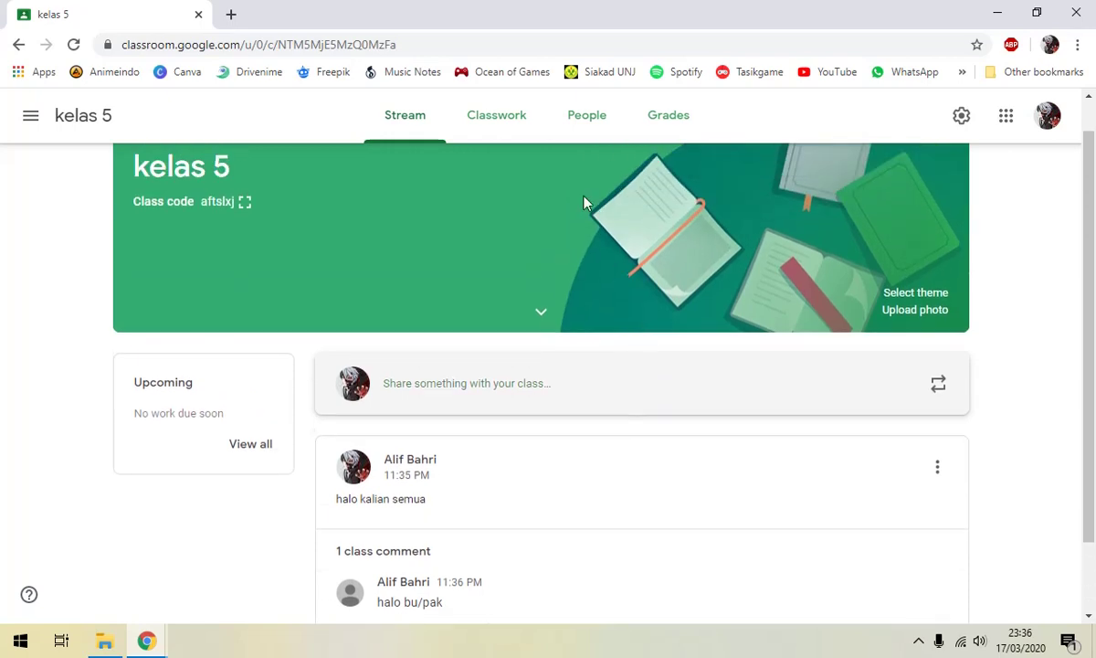
{"action": "left_click", "coordinate": [511, 137]}
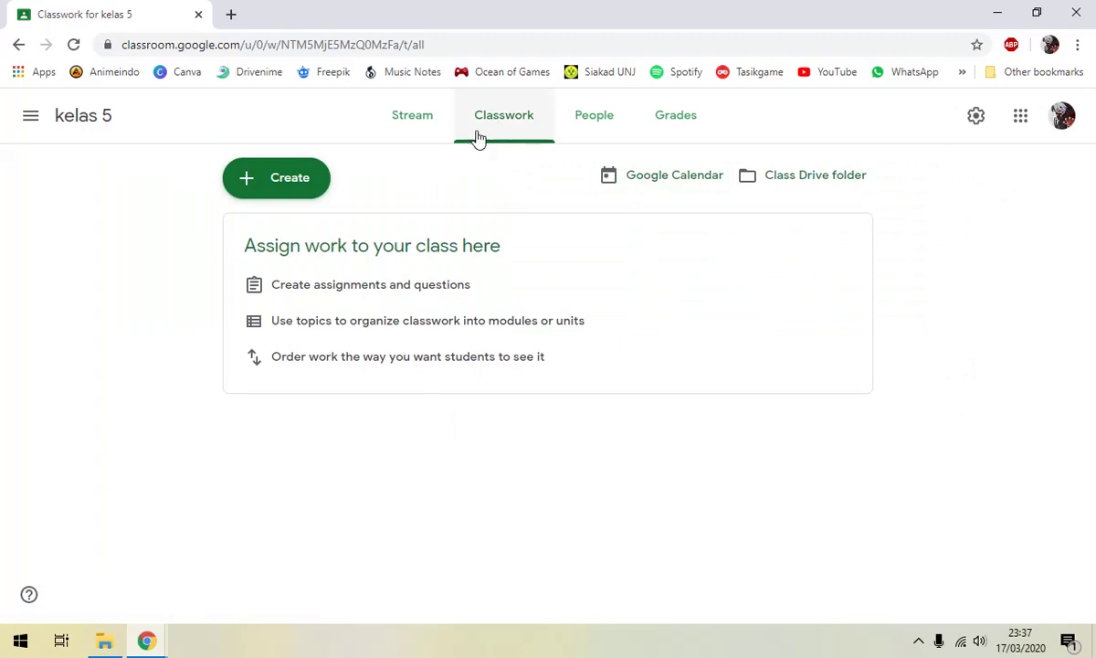
{"action": "left_click", "coordinate": [307, 179]}
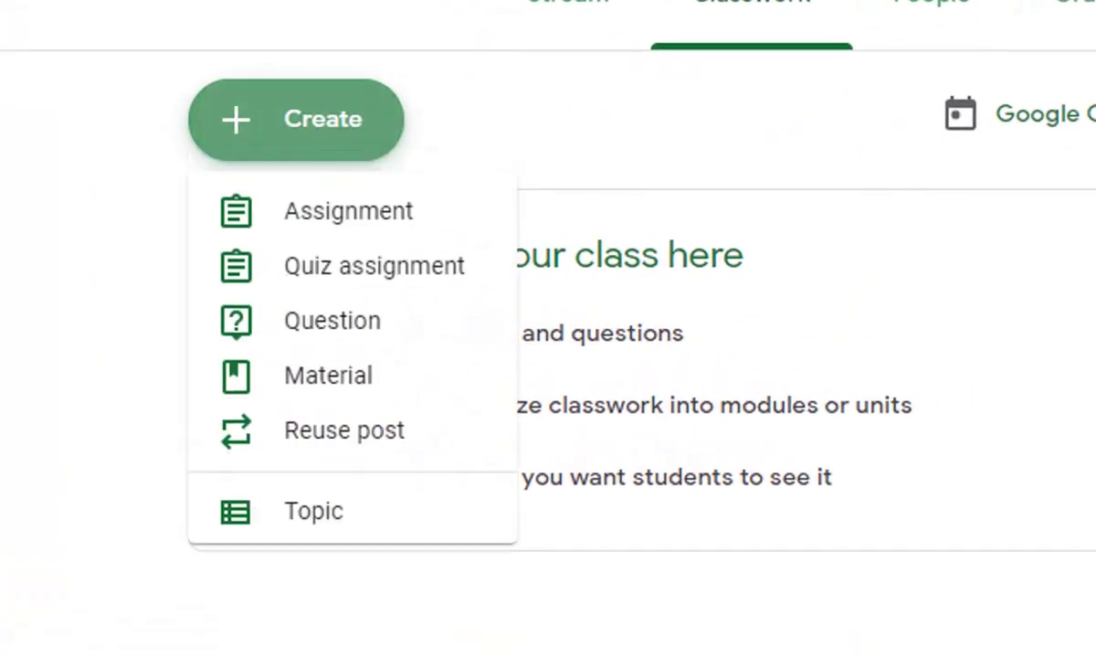
{"action": "left_click", "coordinate": [433, 378]}
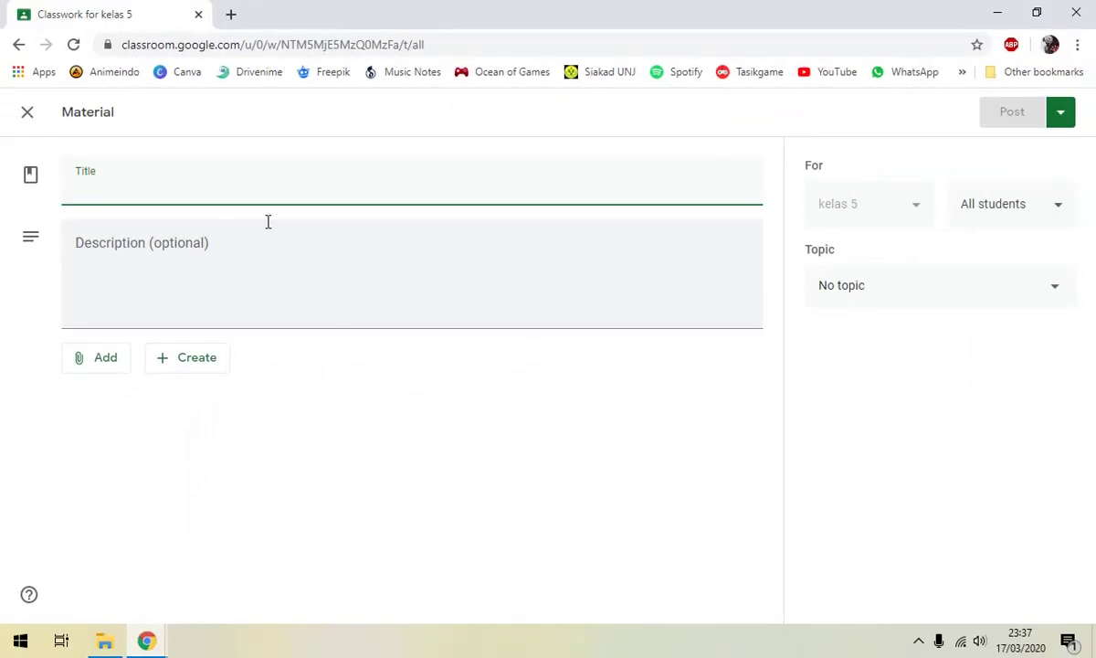
{"action": "type", "text": "materi aljabar"}
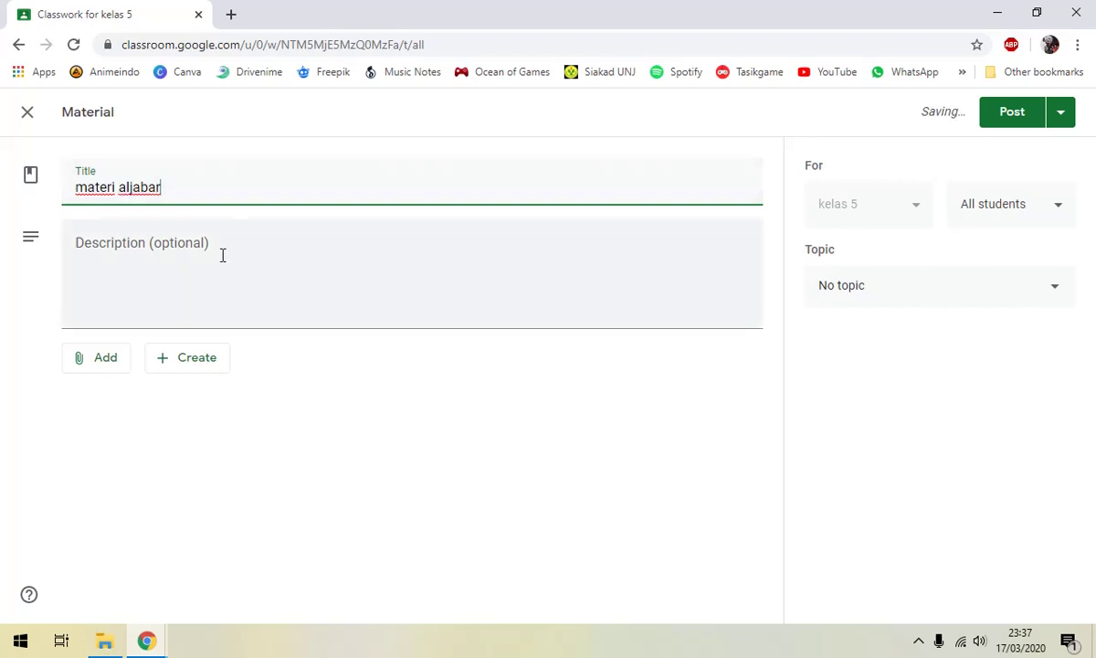
{"action": "left_click", "coordinate": [180, 252]}
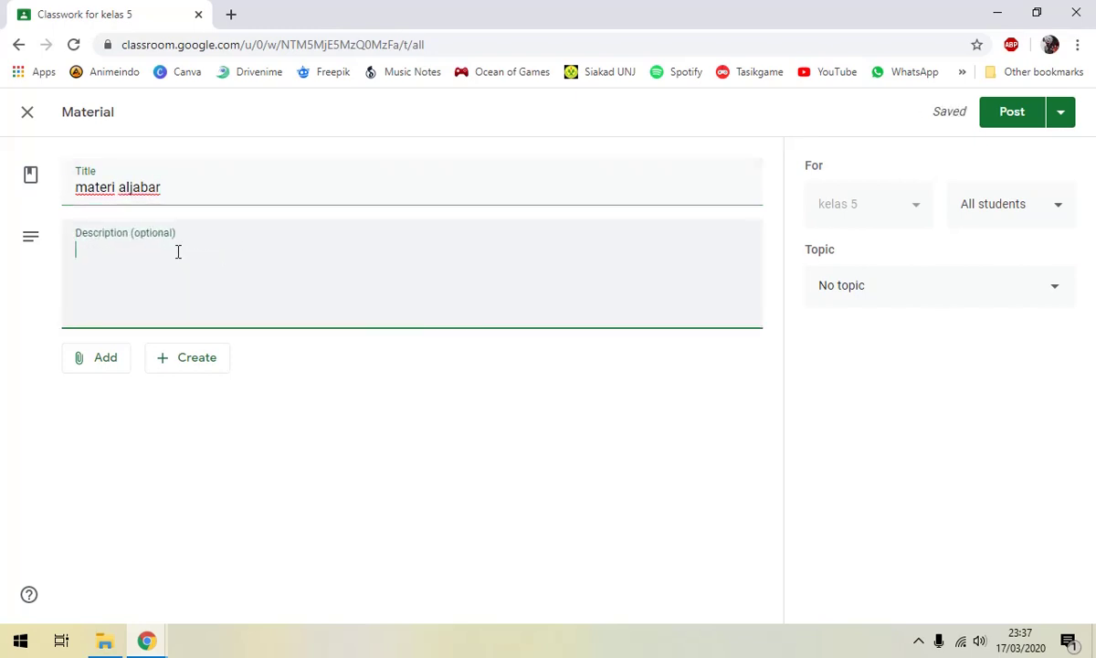
Step: Attach the file Buku Ajar Siswa from the wkwk documents folder to the material and post it to all students
{"action": "left_click", "coordinate": [106, 364]}
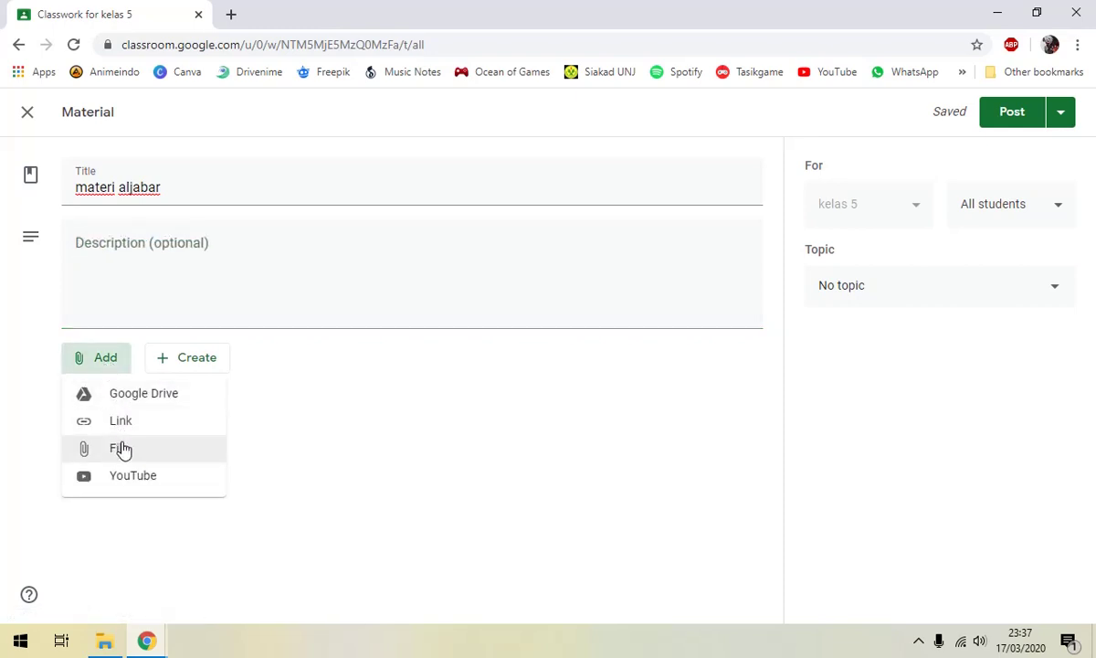
{"action": "left_click", "coordinate": [172, 445]}
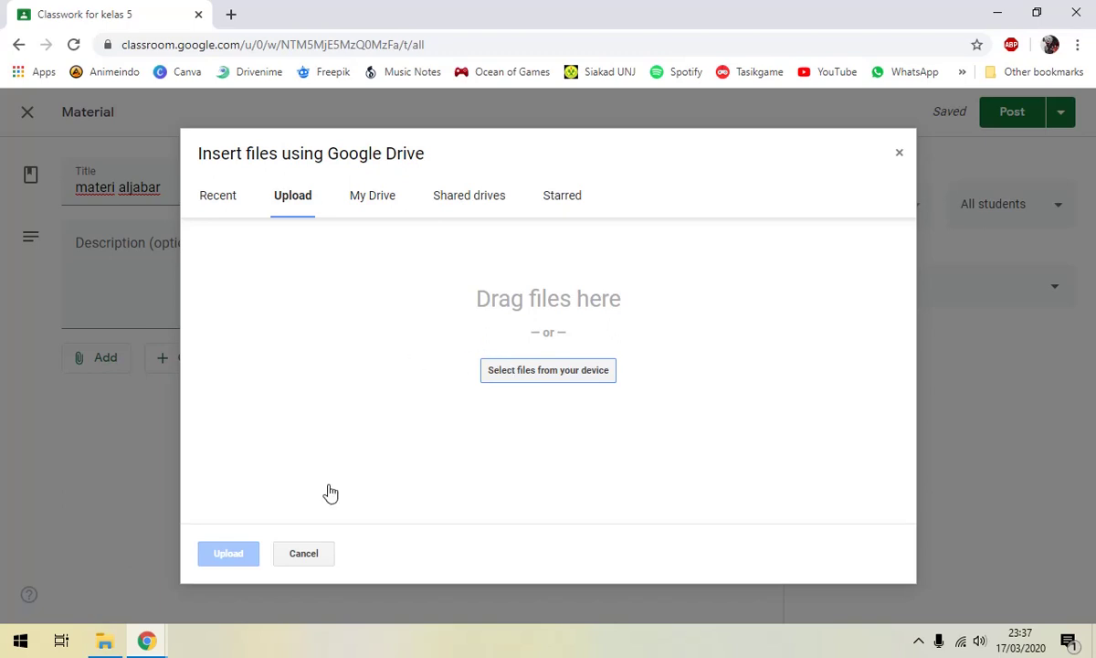
{"action": "left_click", "coordinate": [110, 641]}
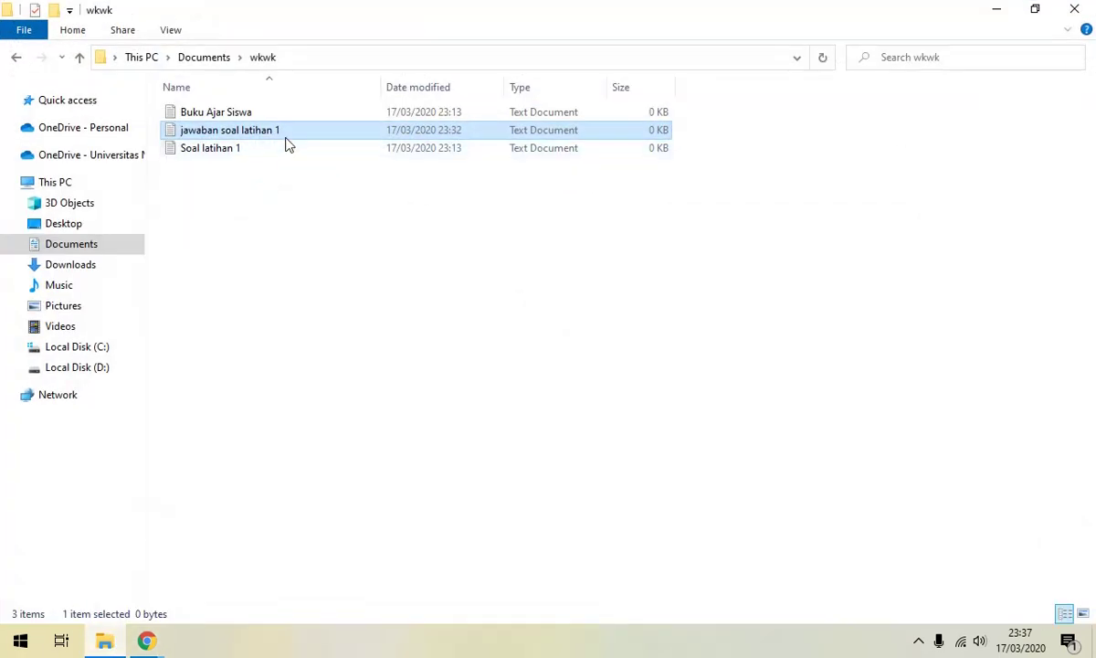
{"action": "left_click", "coordinate": [288, 115]}
{"action": "left_click_drag", "start_coordinate": [274, 117], "coordinate": [462, 335]}
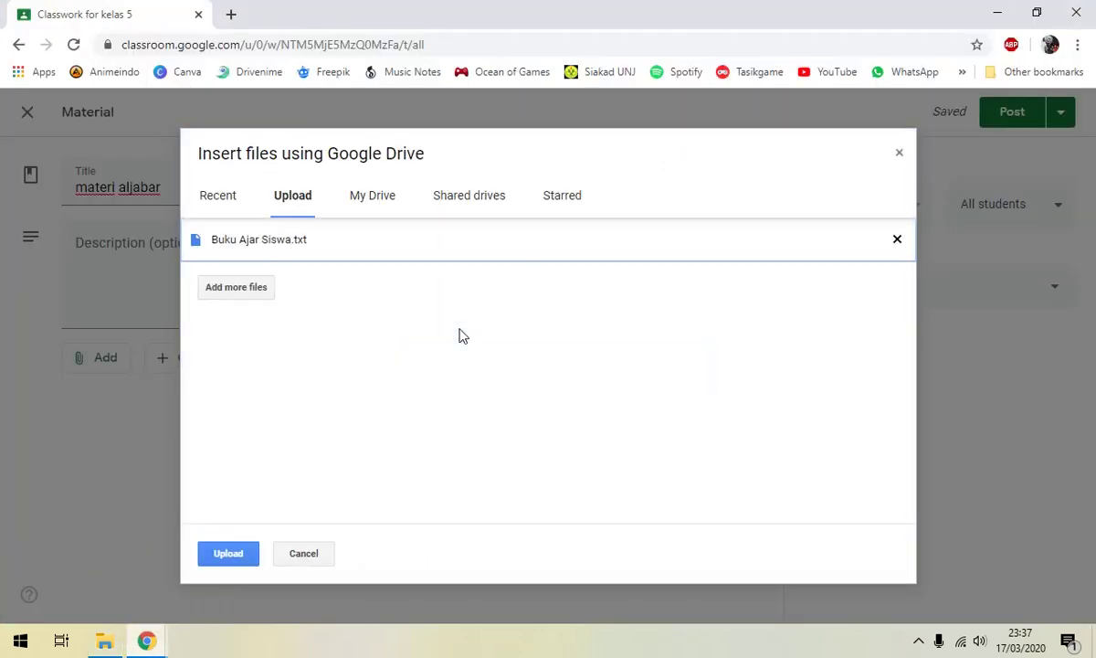
{"action": "left_click", "coordinate": [228, 554]}
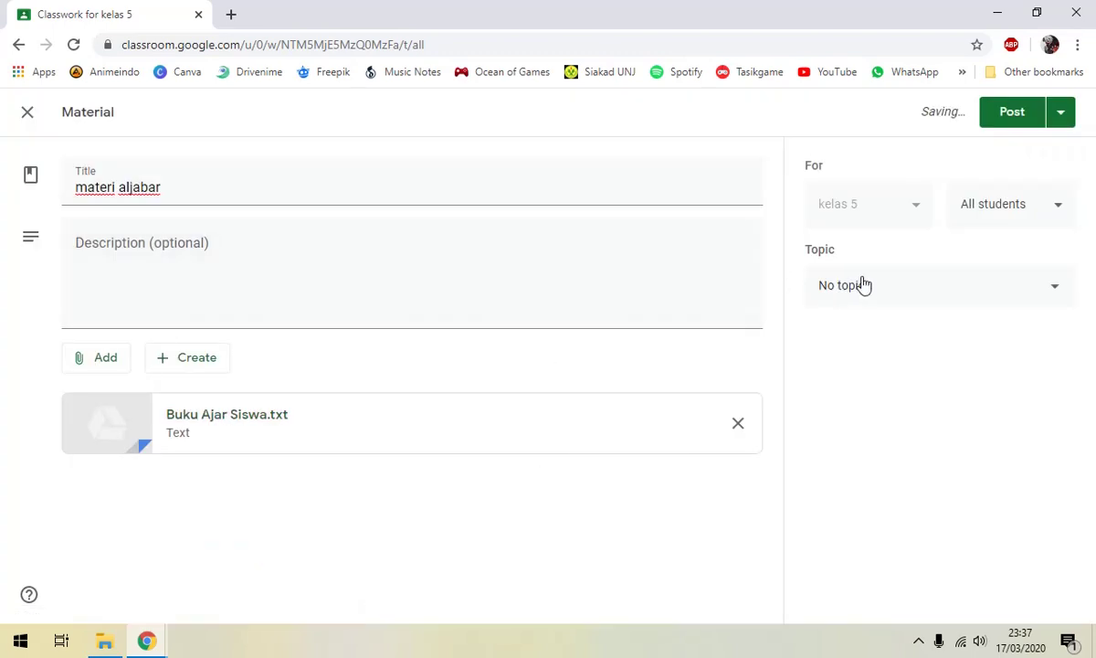
{"action": "left_click", "coordinate": [1005, 113]}
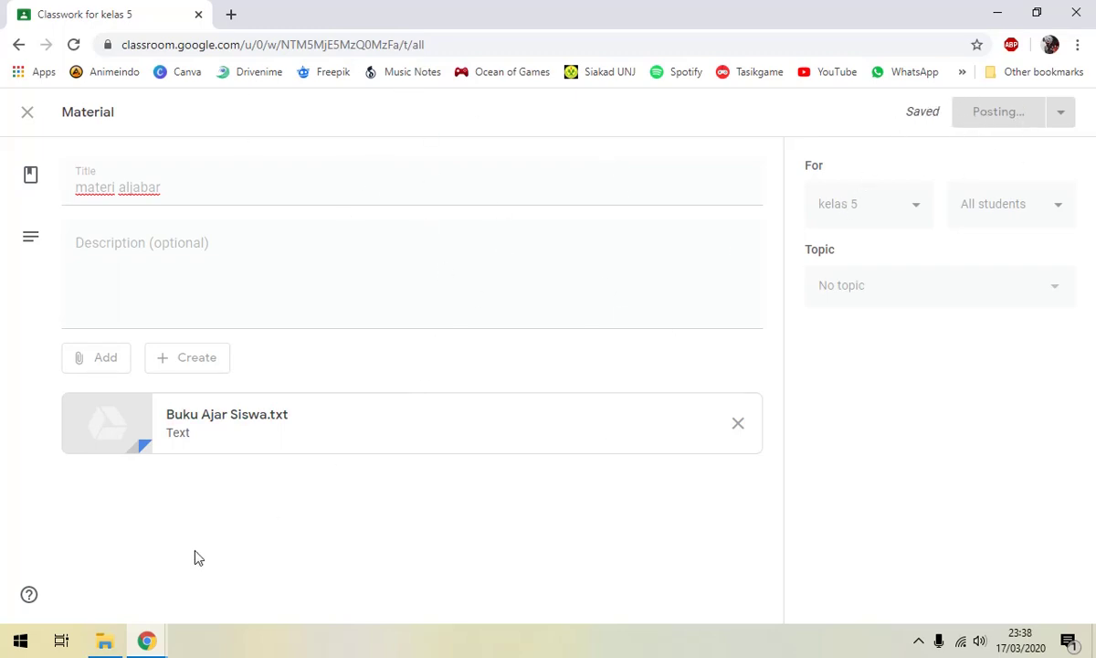
Step: Switch to the student's incognito window, reload the kelas 5 stream and open the posted material "materi aljabar"
{"action": "mouse_move", "coordinate": [167, 643]}
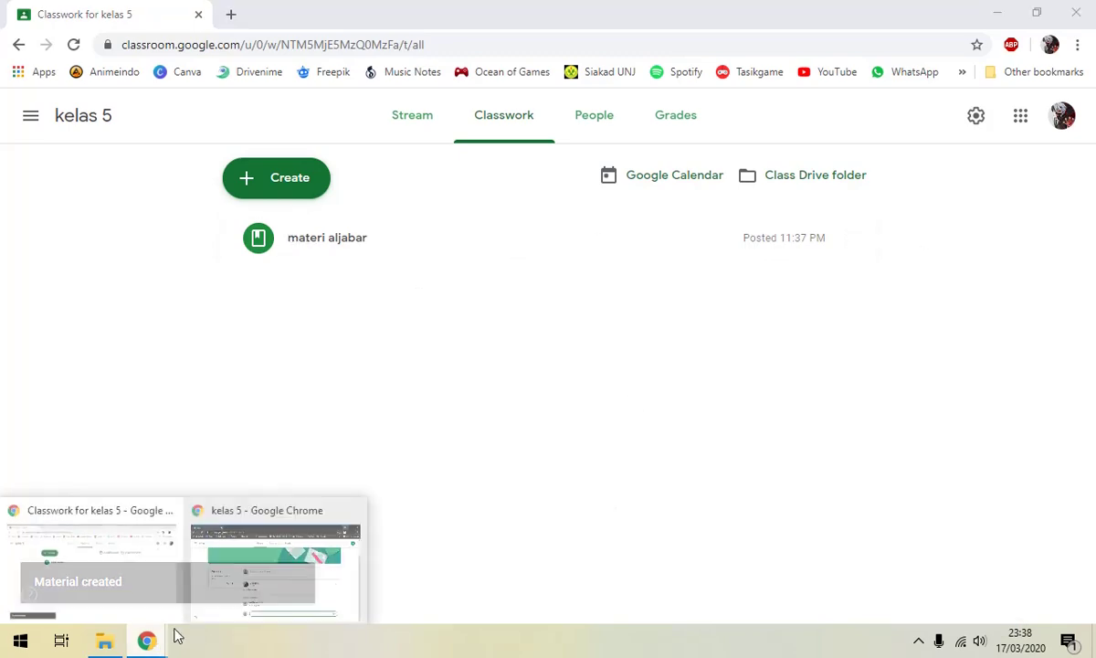
{"action": "left_click", "coordinate": [274, 566]}
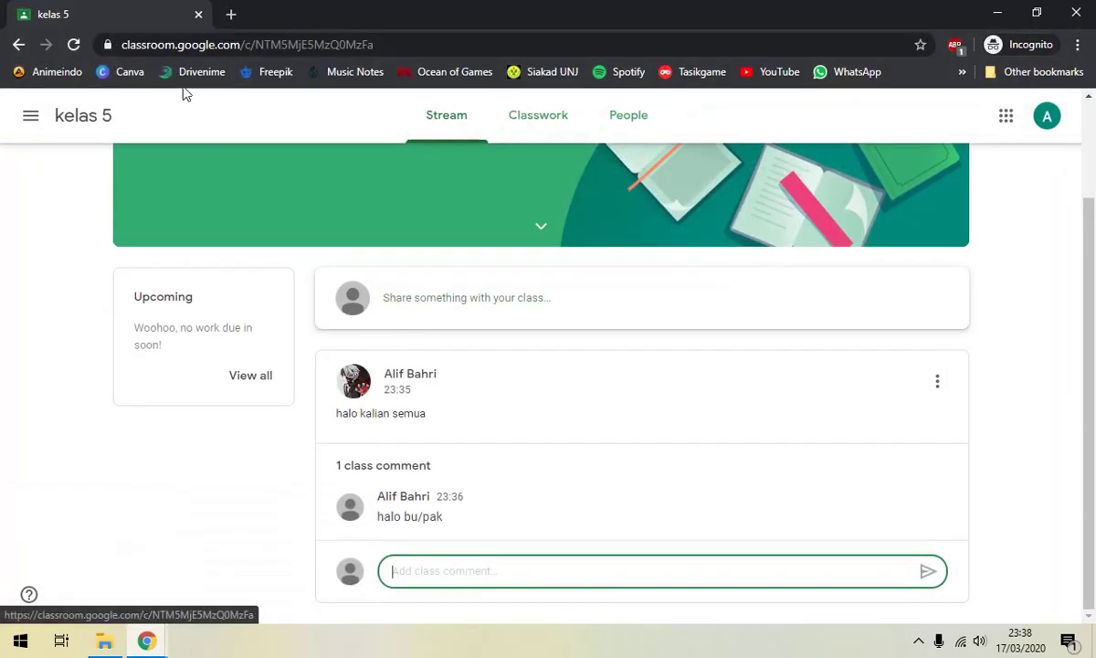
{"action": "left_click", "coordinate": [73, 44]}
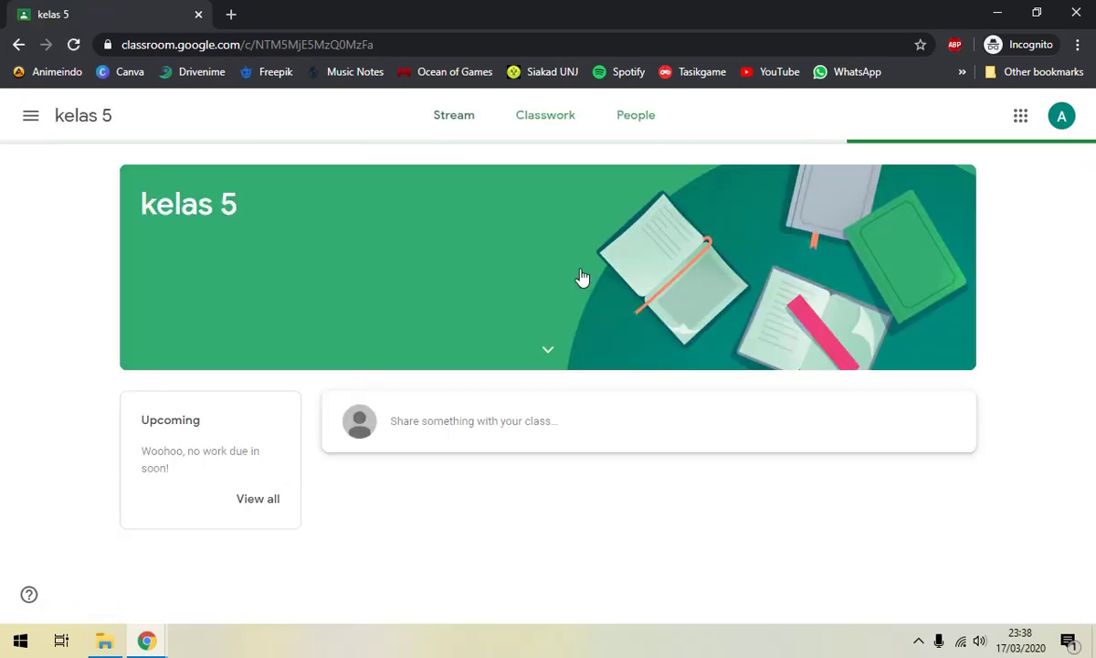
{"action": "scroll", "coordinate": [567, 320], "scroll_direction": "down", "scroll_amount": 2}
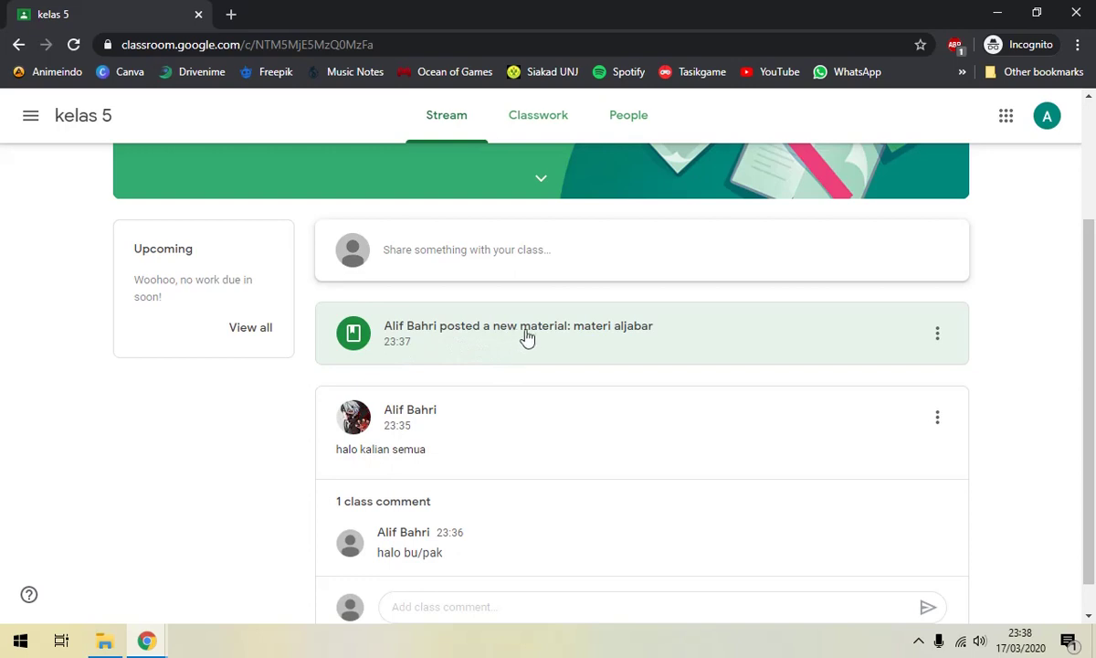
{"action": "left_click", "coordinate": [682, 342]}
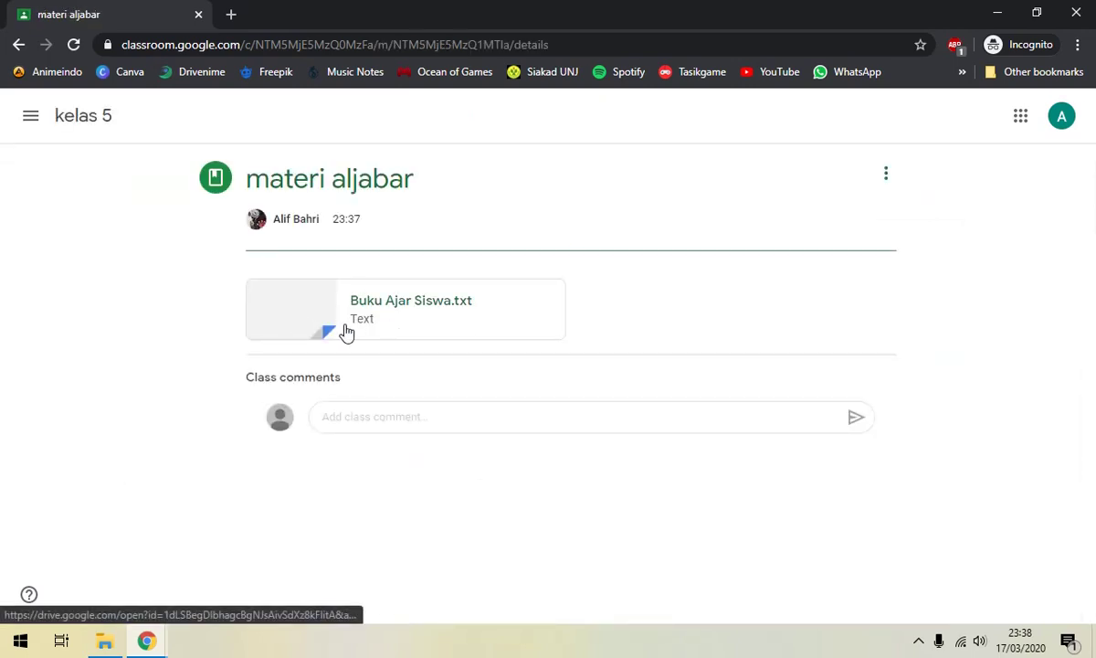
Step: Preview the material's Buku Ajar Siswa.txt attachment as the student, and return to the kelas 5 stream
{"action": "left_click", "coordinate": [473, 319]}
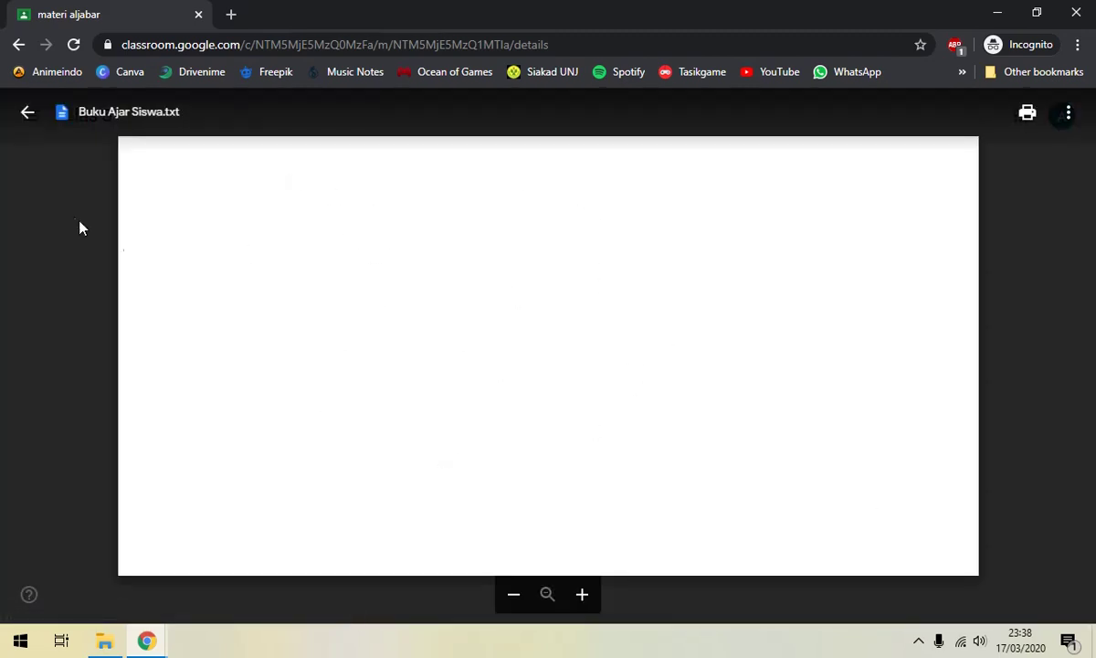
{"action": "left_click", "coordinate": [23, 116]}
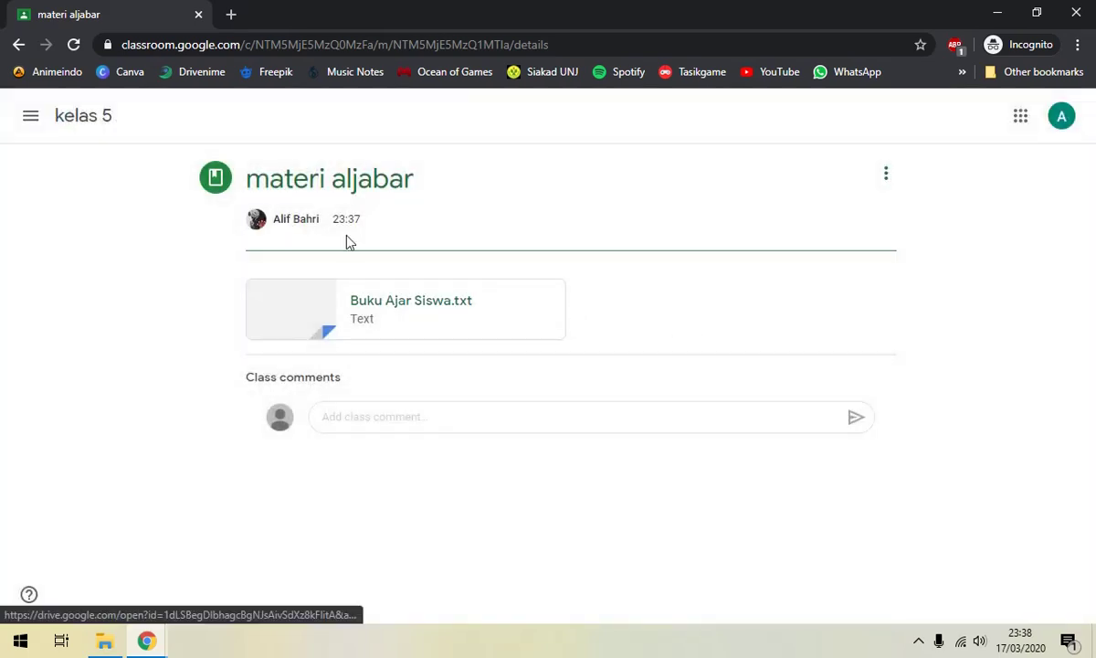
{"action": "left_click", "coordinate": [432, 418]}
{"action": "left_click", "coordinate": [714, 383]}
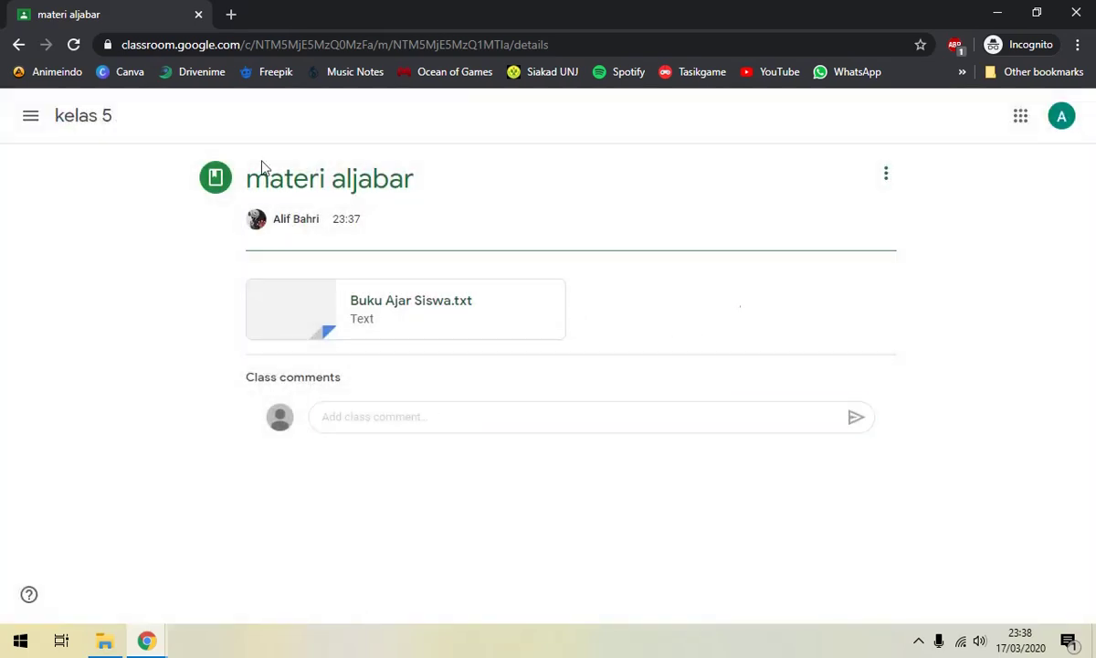
{"action": "left_click", "coordinate": [94, 123]}
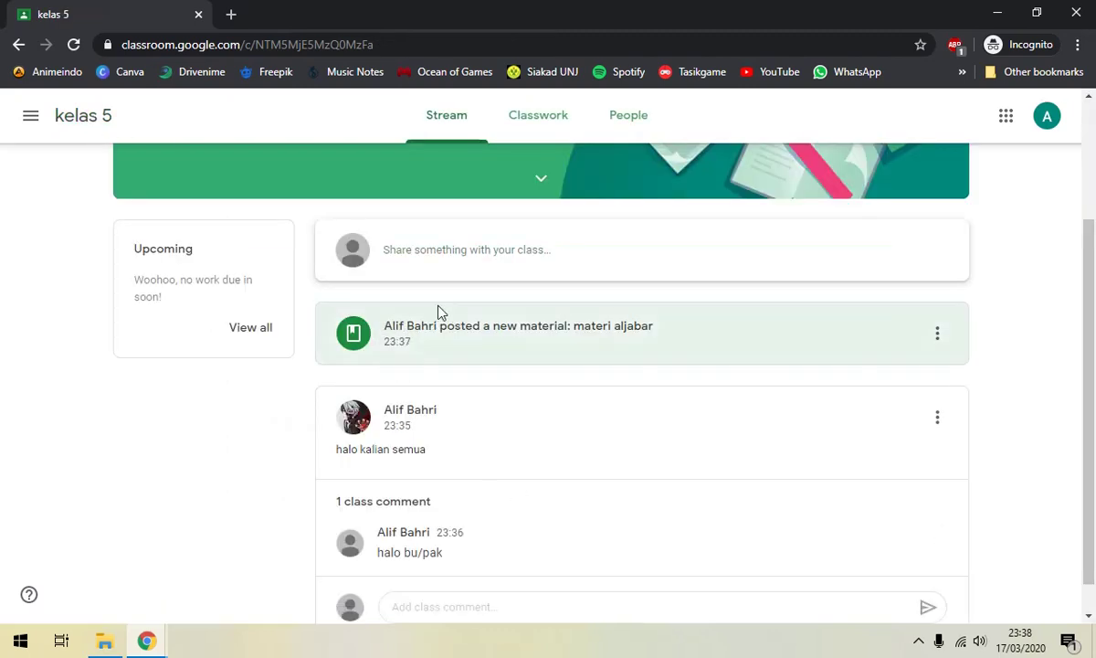
{"action": "scroll", "coordinate": [533, 417], "scroll_direction": "down", "scroll_amount": 2}
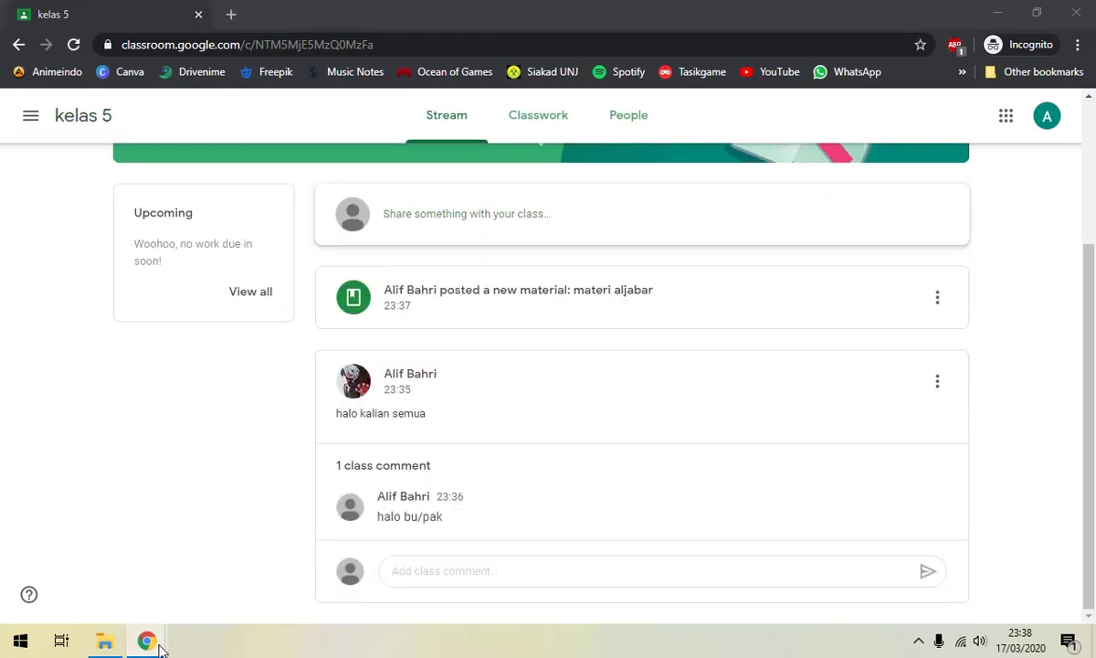
Step: Switch back to the teacher's window and create a classwork question reading "apa itu aljabar?"
{"action": "mouse_move", "coordinate": [147, 640]}
{"action": "left_click", "coordinate": [125, 584]}
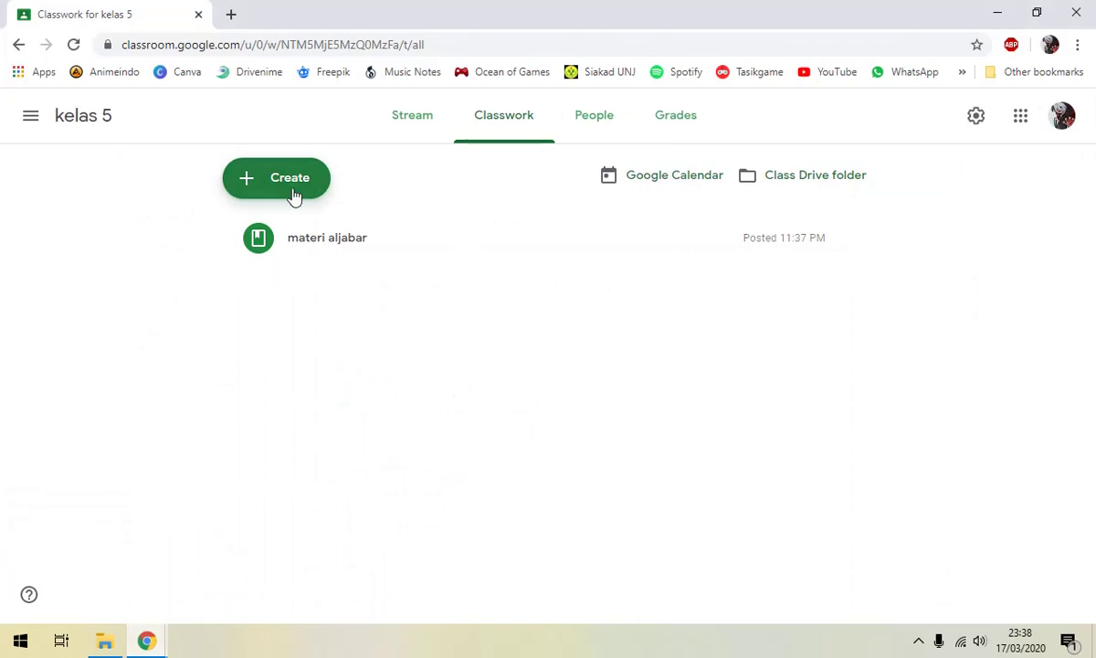
{"action": "left_click", "coordinate": [292, 192]}
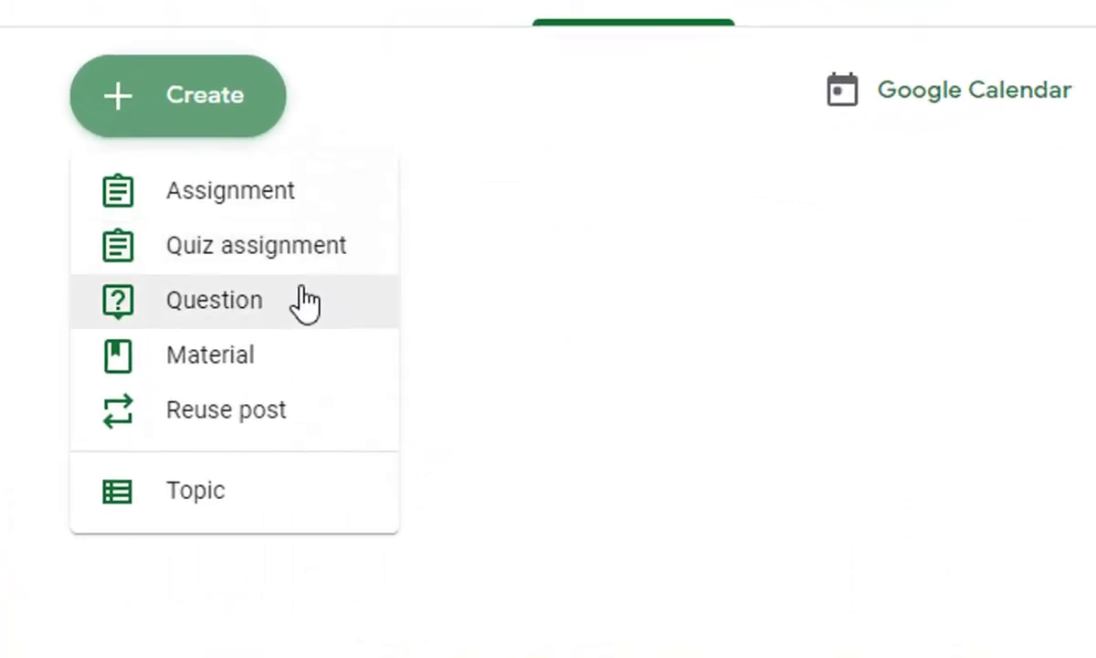
{"action": "left_click", "coordinate": [304, 302]}
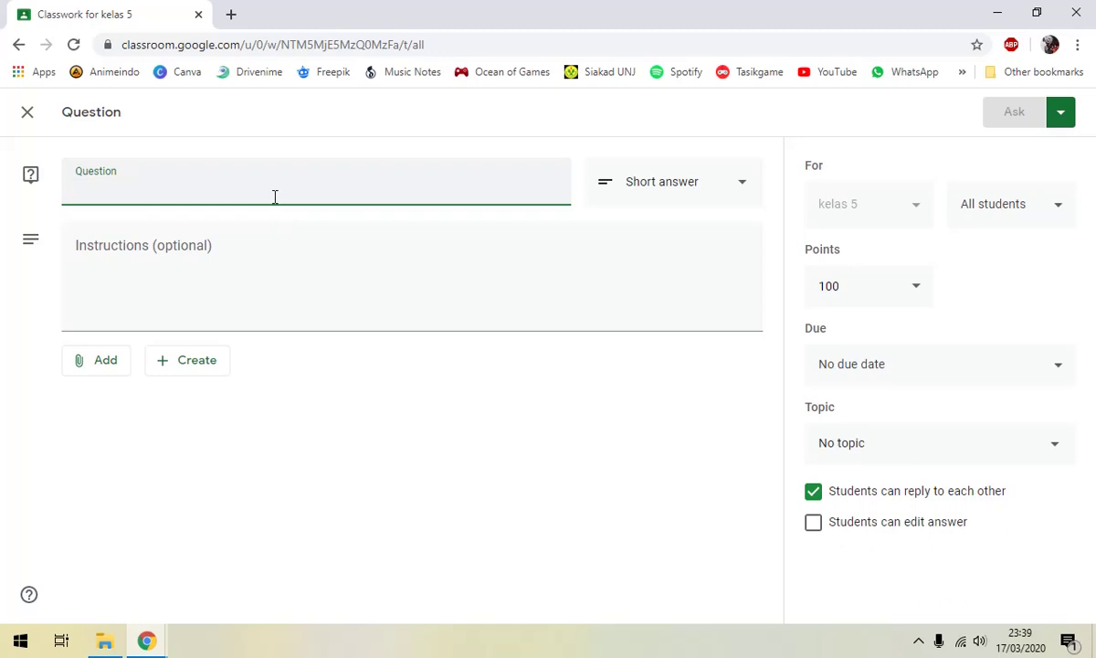
{"action": "type", "text": "apa itu aljabar?"}
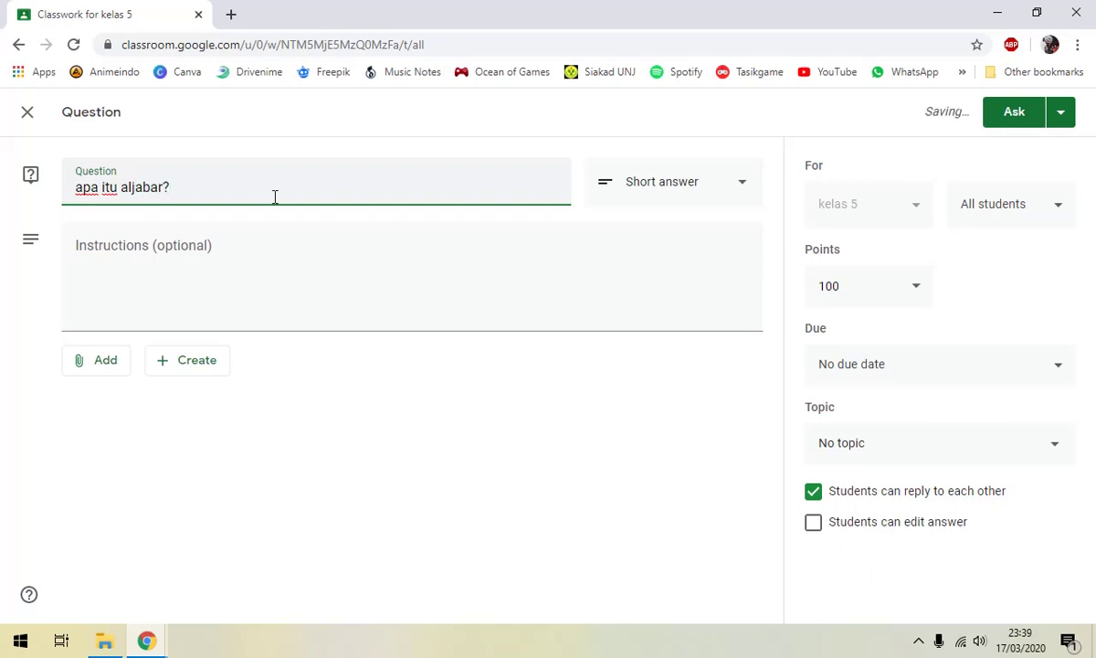
Step: Review the question's answer types and due date options without choosing different ones
{"action": "left_click", "coordinate": [664, 194]}
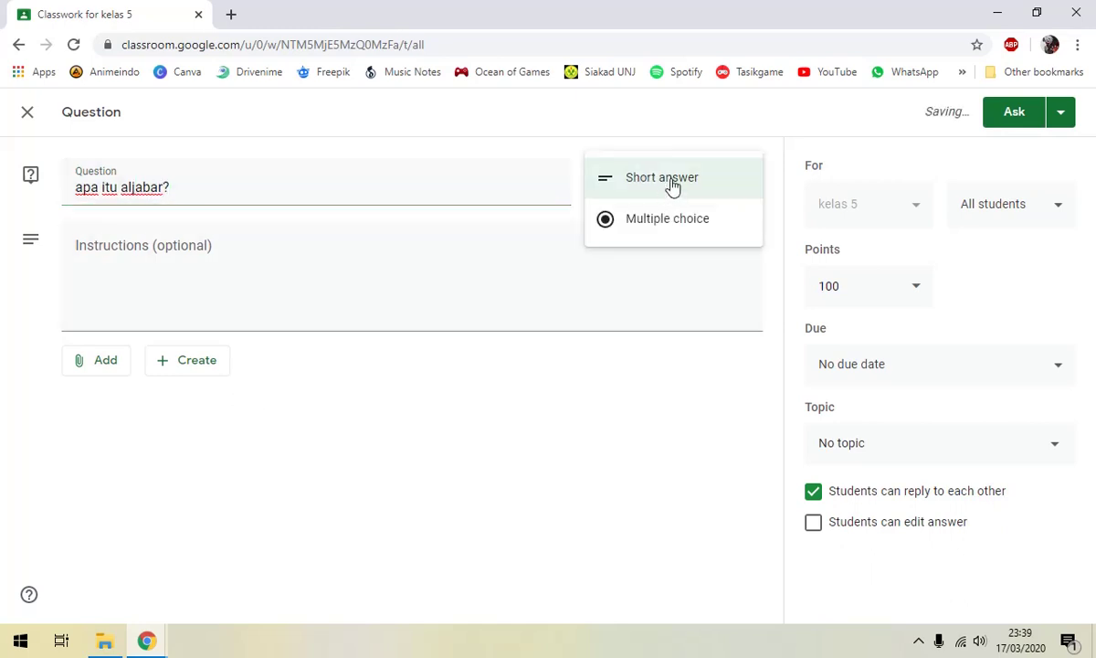
{"action": "left_click", "coordinate": [640, 411]}
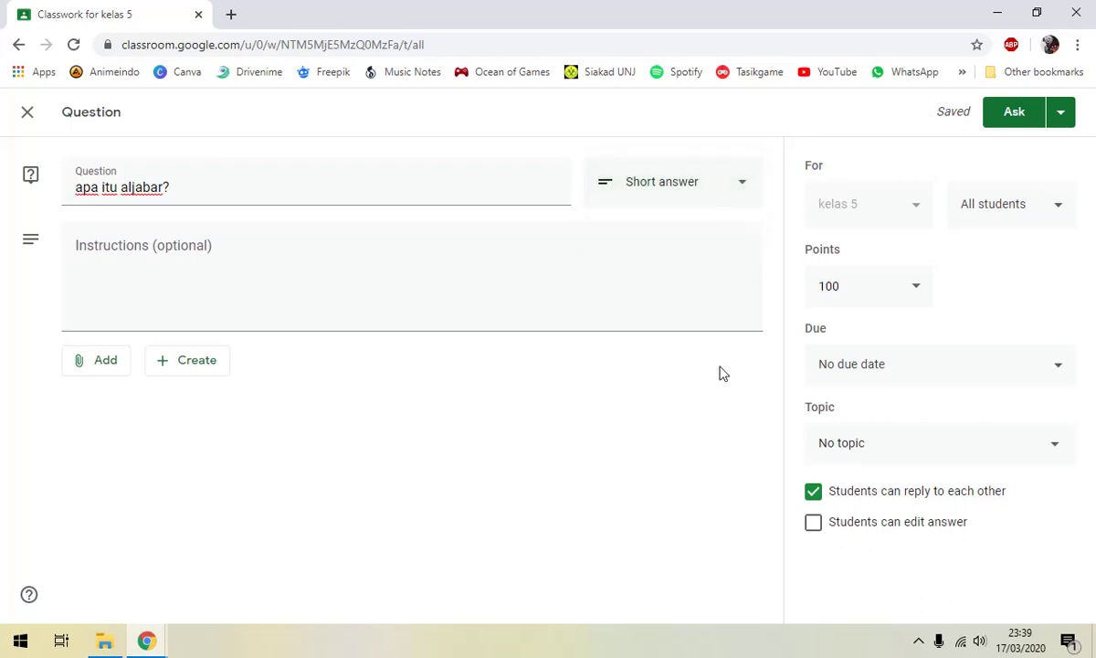
{"action": "left_click", "coordinate": [848, 361]}
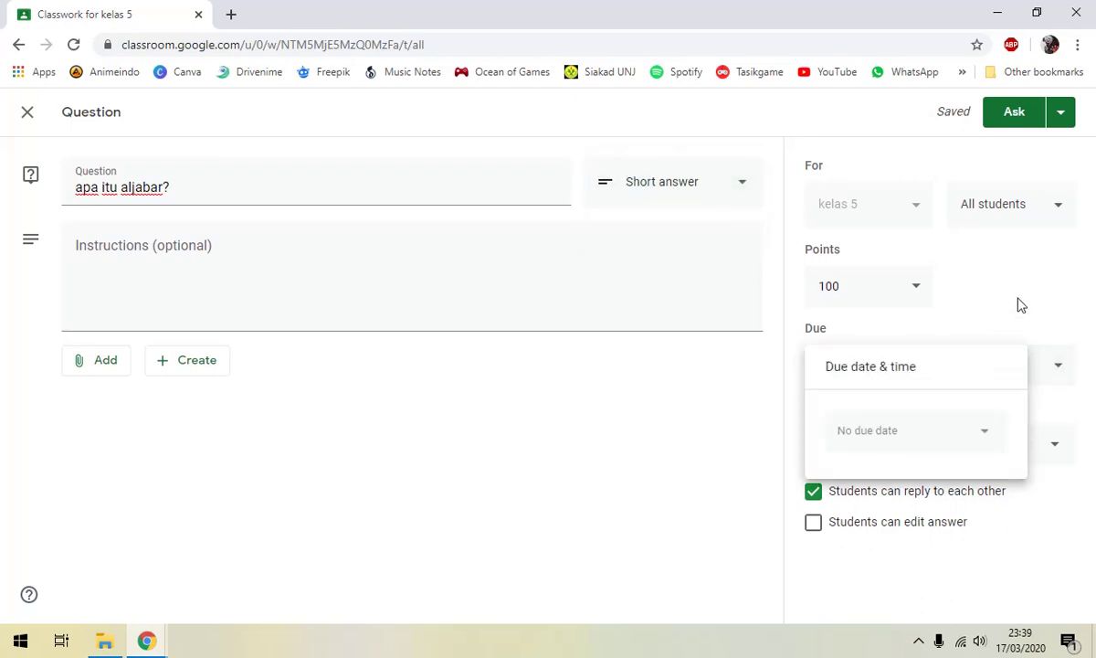
{"action": "left_click", "coordinate": [1022, 305]}
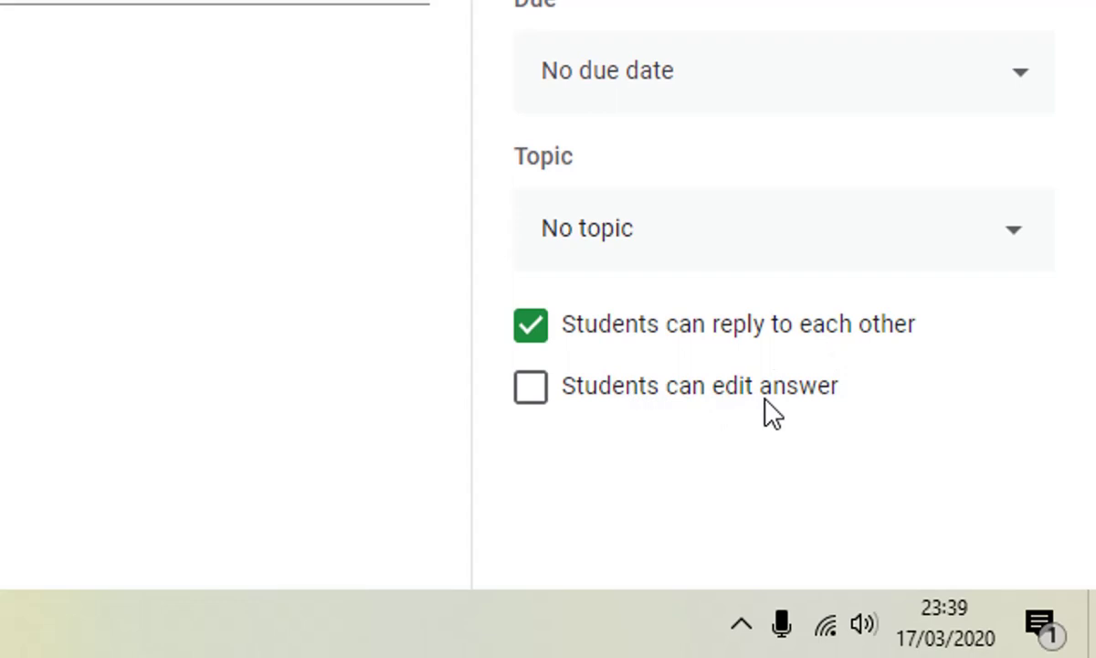
Step: Try the option letting students edit their answer, turn it off again, and post the question to all students
{"action": "left_click", "coordinate": [531, 387]}
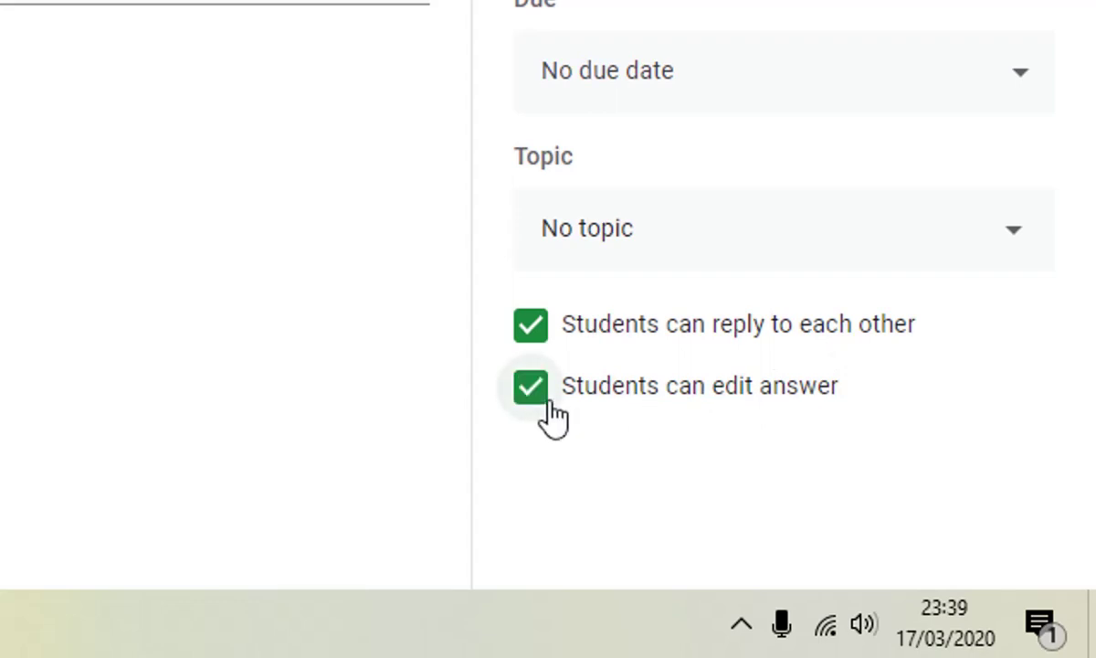
{"action": "left_click", "coordinate": [537, 397]}
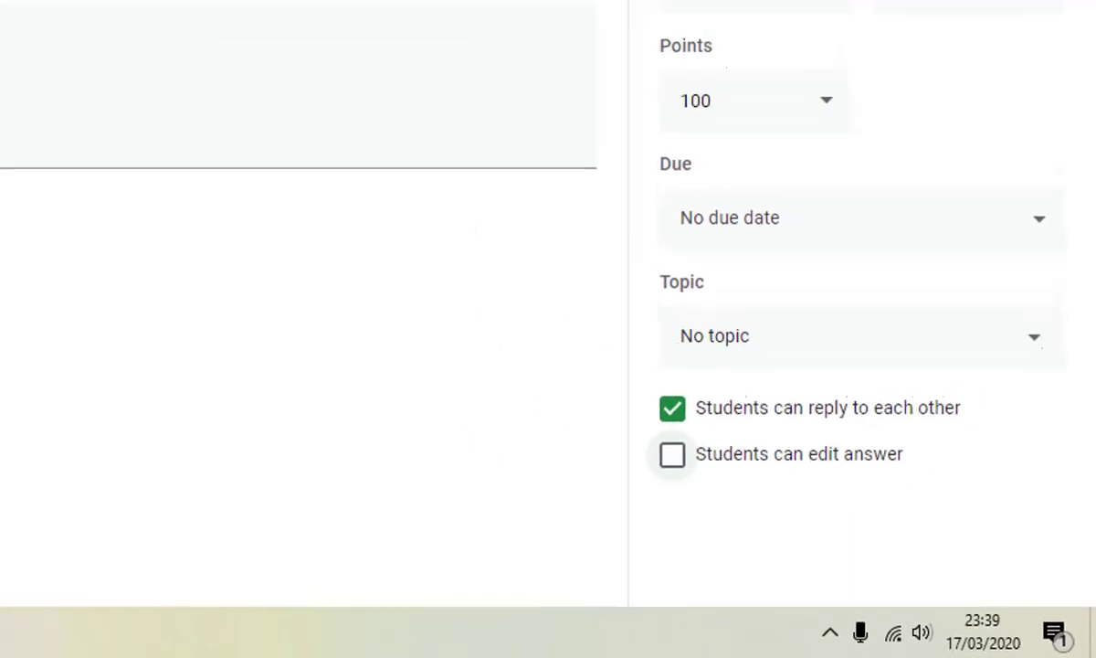
{"action": "left_click", "coordinate": [1021, 124]}
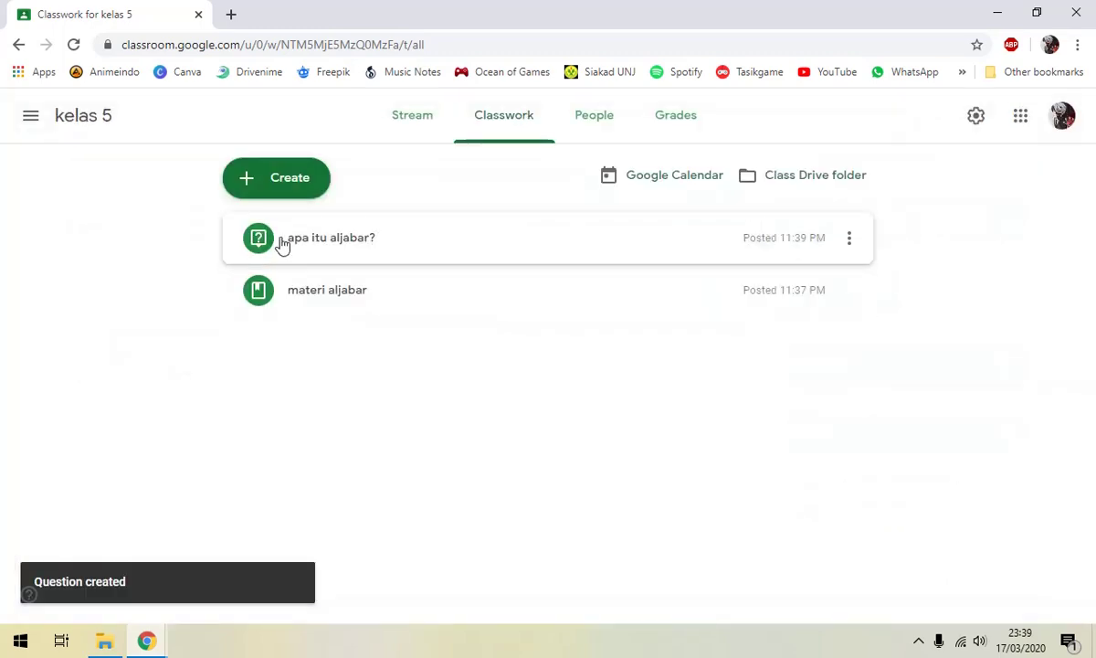
Step: Switch to the student's incognito window and reload the kelas 5 stream to load the teacher's new question
{"action": "mouse_move", "coordinate": [146, 641]}
{"action": "left_click", "coordinate": [198, 590]}
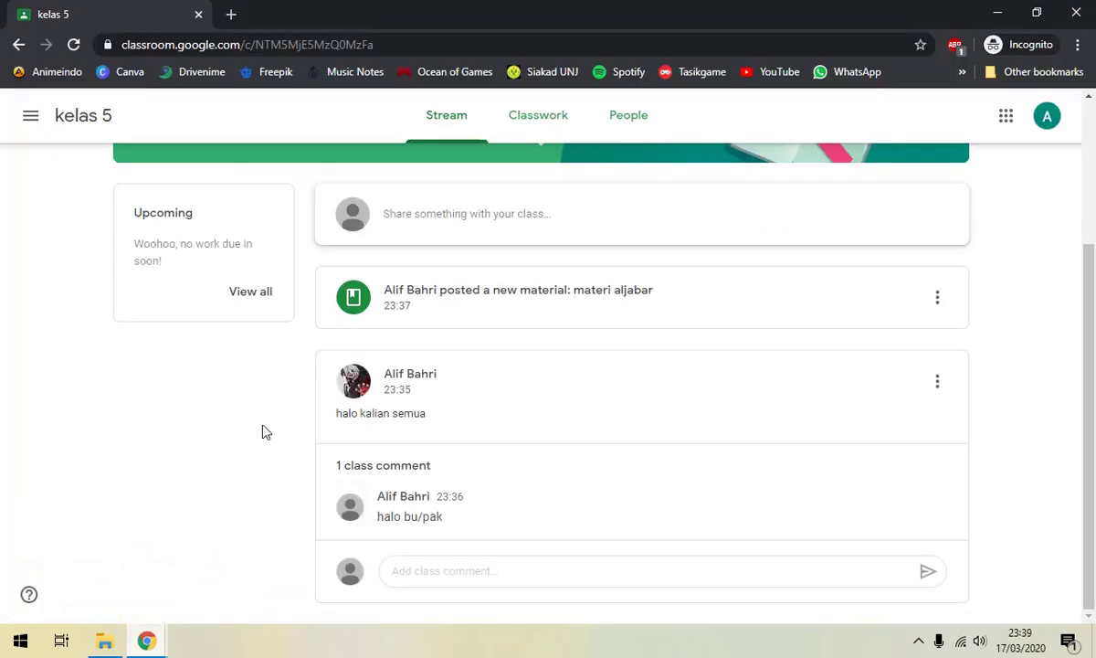
{"action": "left_click", "coordinate": [71, 44]}
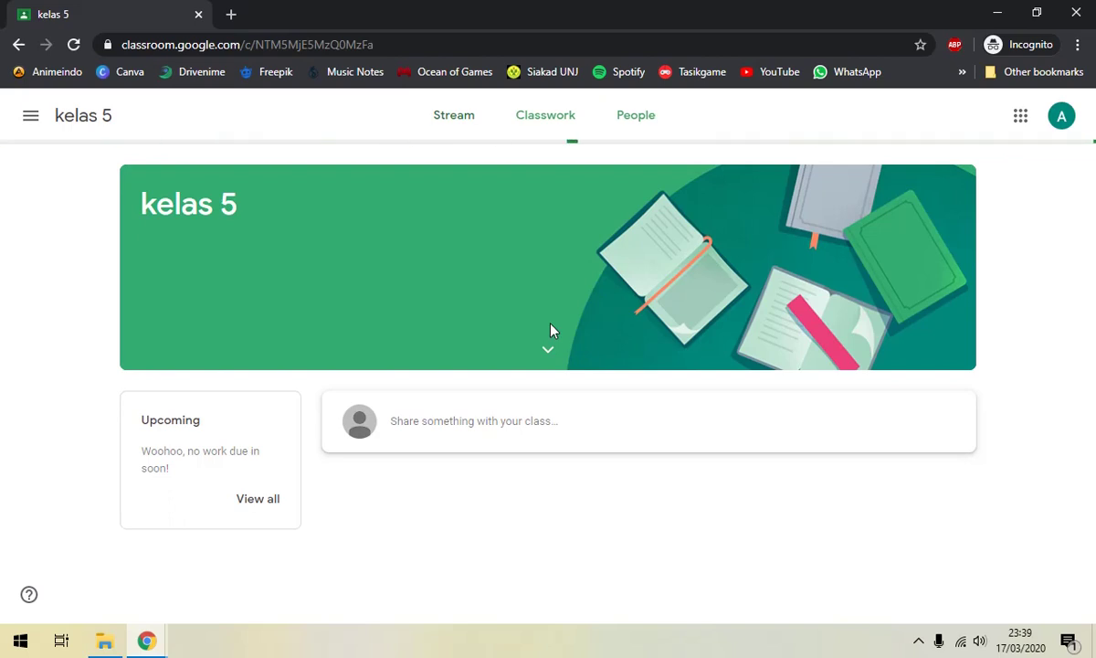
Step: Open the "apa itu aljabar?" question from the student's stream and look over its title and class comment area
{"action": "scroll", "coordinate": [553, 330], "scroll_direction": "down", "scroll_amount": 3}
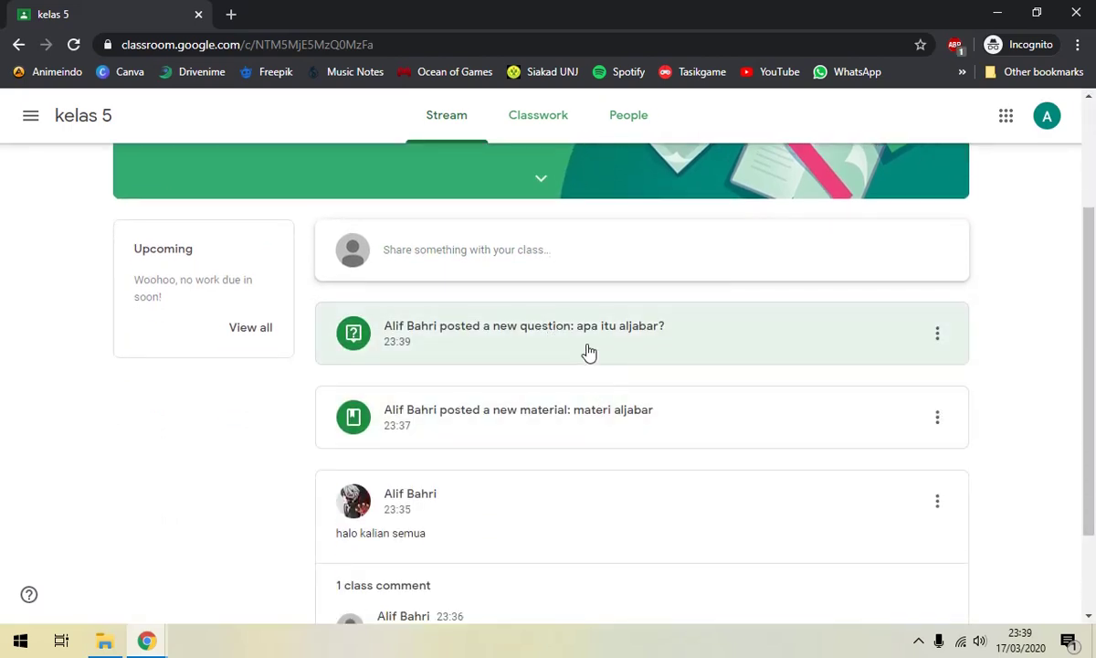
{"action": "left_click", "coordinate": [572, 345]}
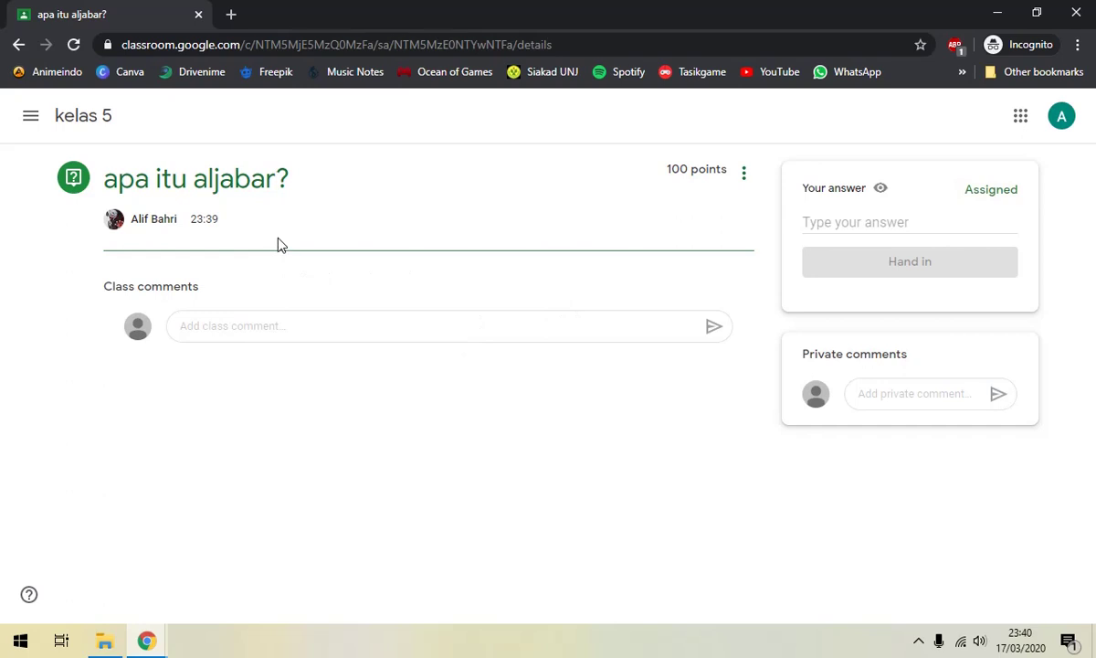
{"action": "left_click_drag", "start_coordinate": [119, 171], "coordinate": [269, 180]}
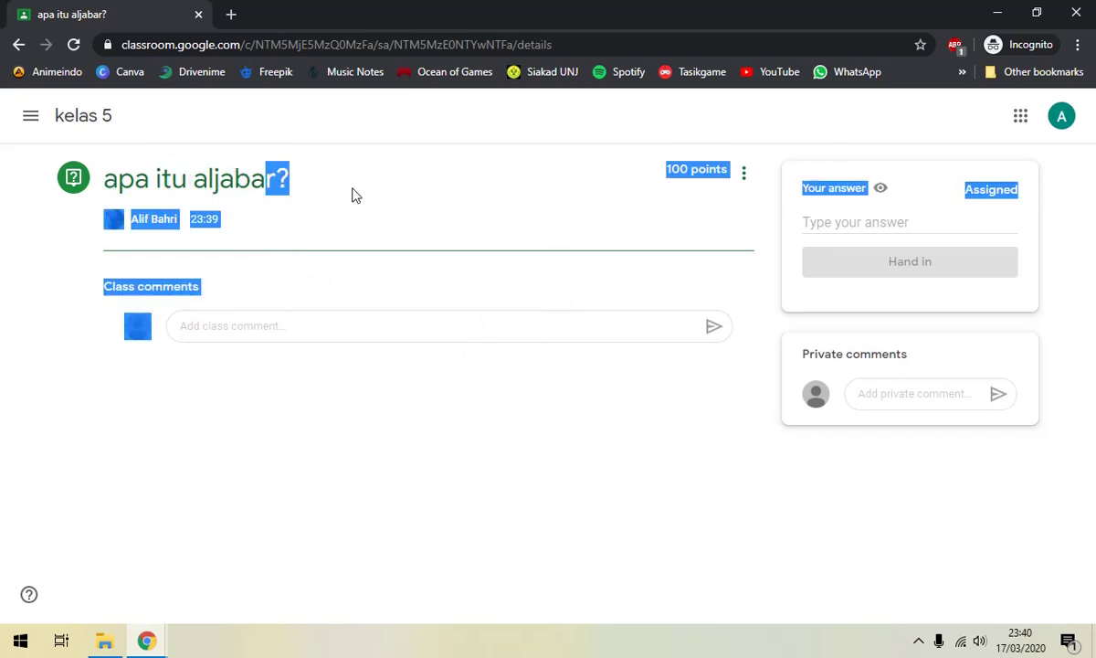
{"action": "left_click", "coordinate": [376, 268]}
{"action": "left_click", "coordinate": [375, 321]}
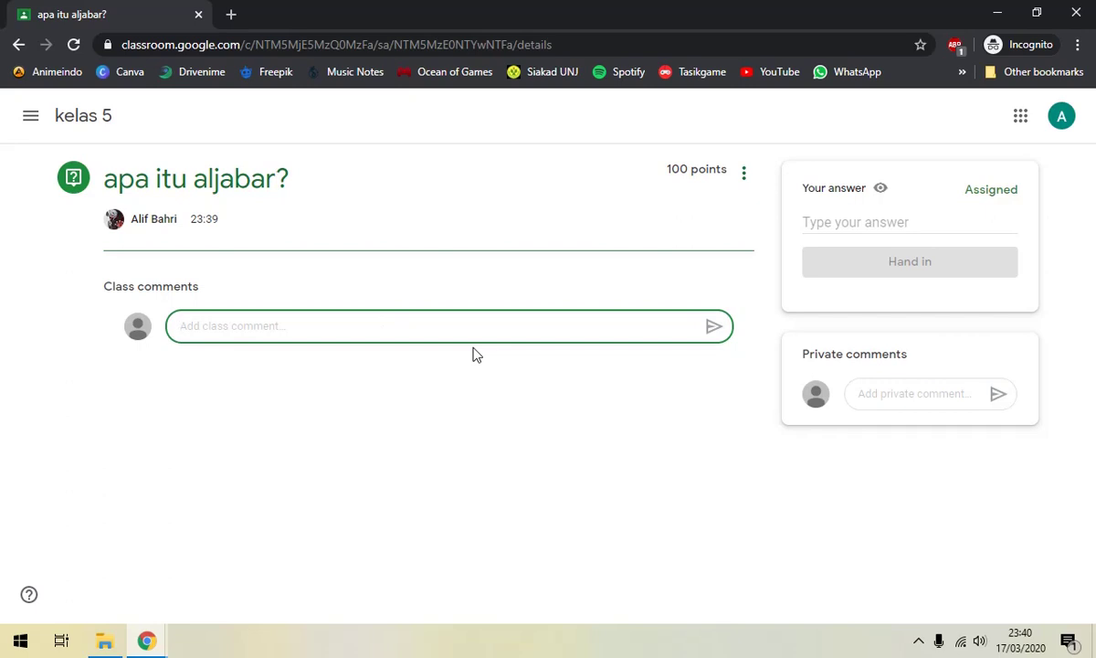
Step: Enter "aljabar adalah bla3" as the student's answer to the question, correcting the misspelled first word
{"action": "left_click", "coordinate": [837, 223]}
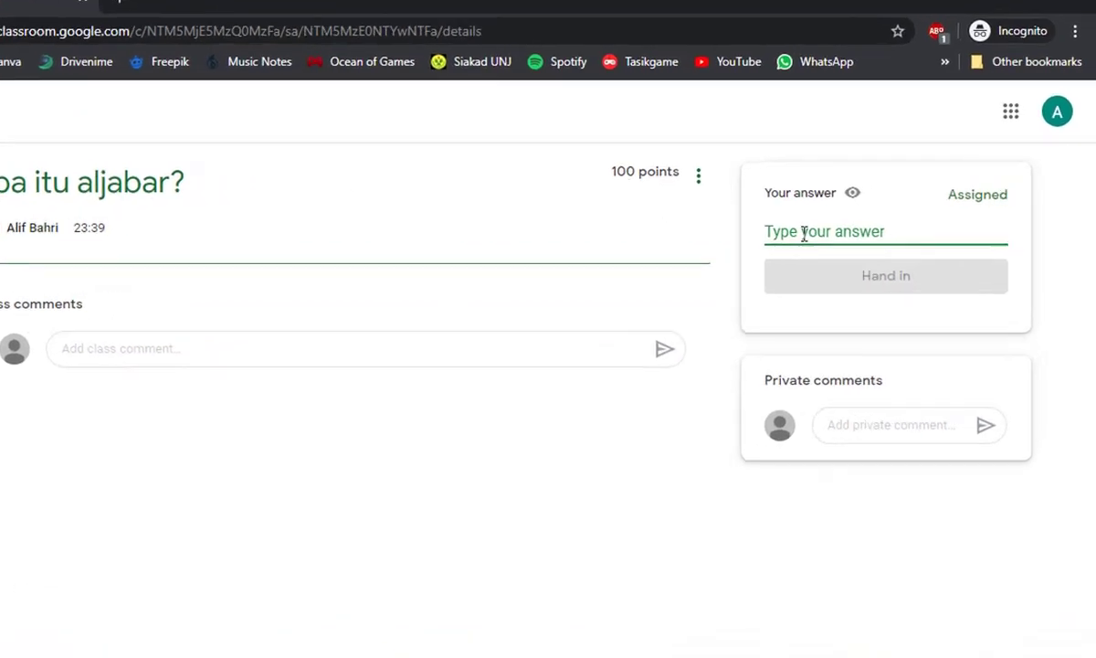
{"action": "type", "text": "alba"}
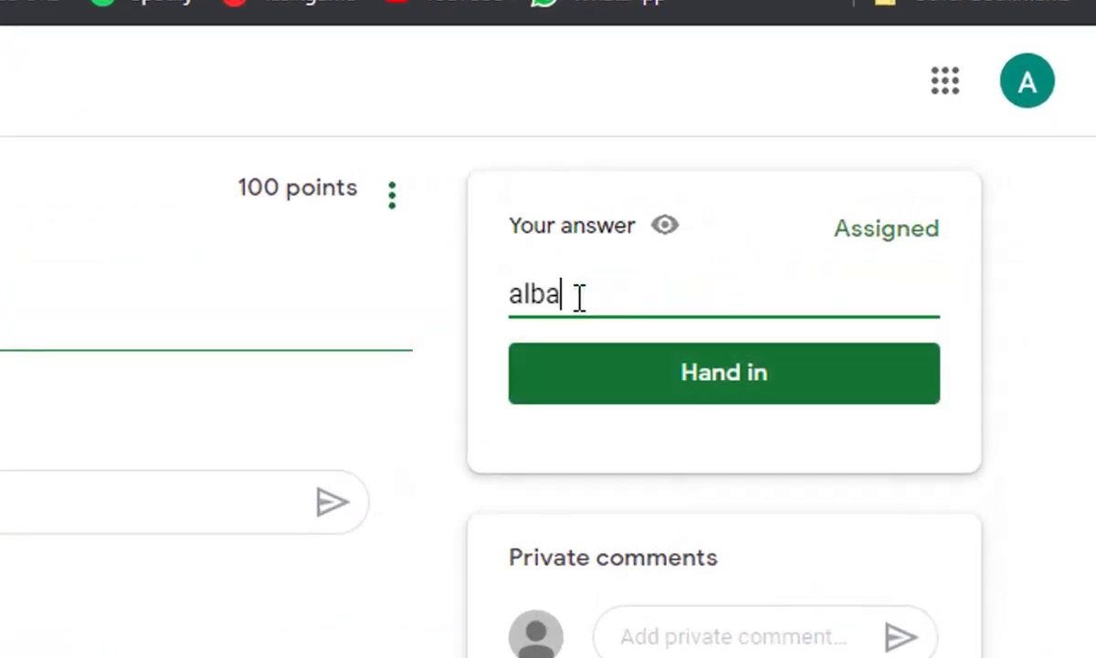
{"action": "type", "text": "a adalah "}
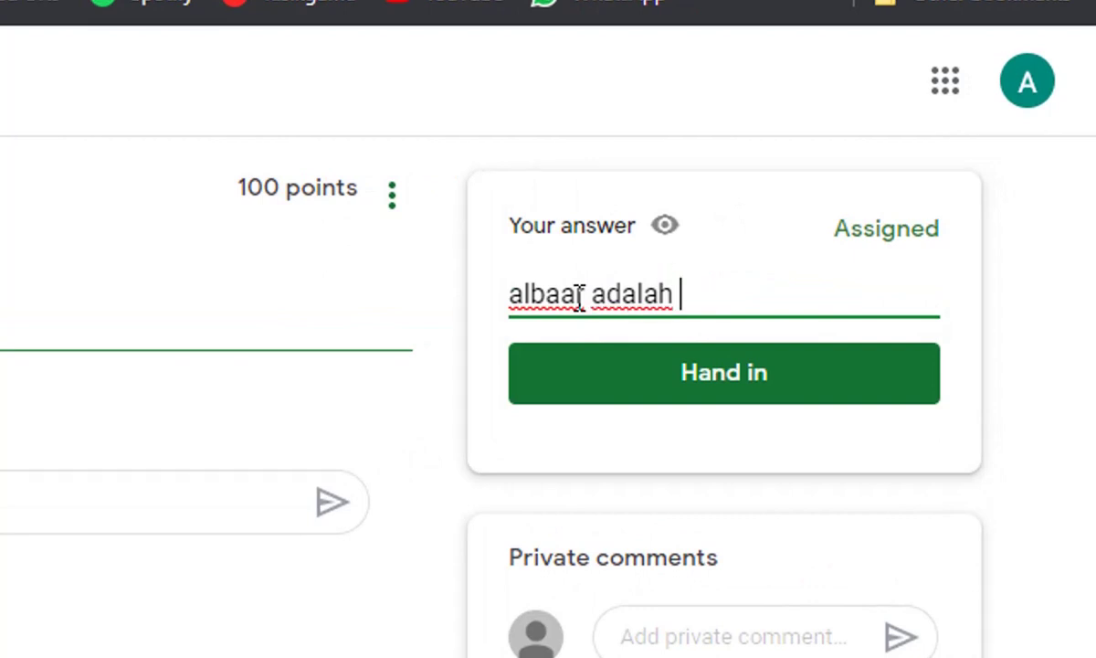
{"action": "type", "text": "bla3"}
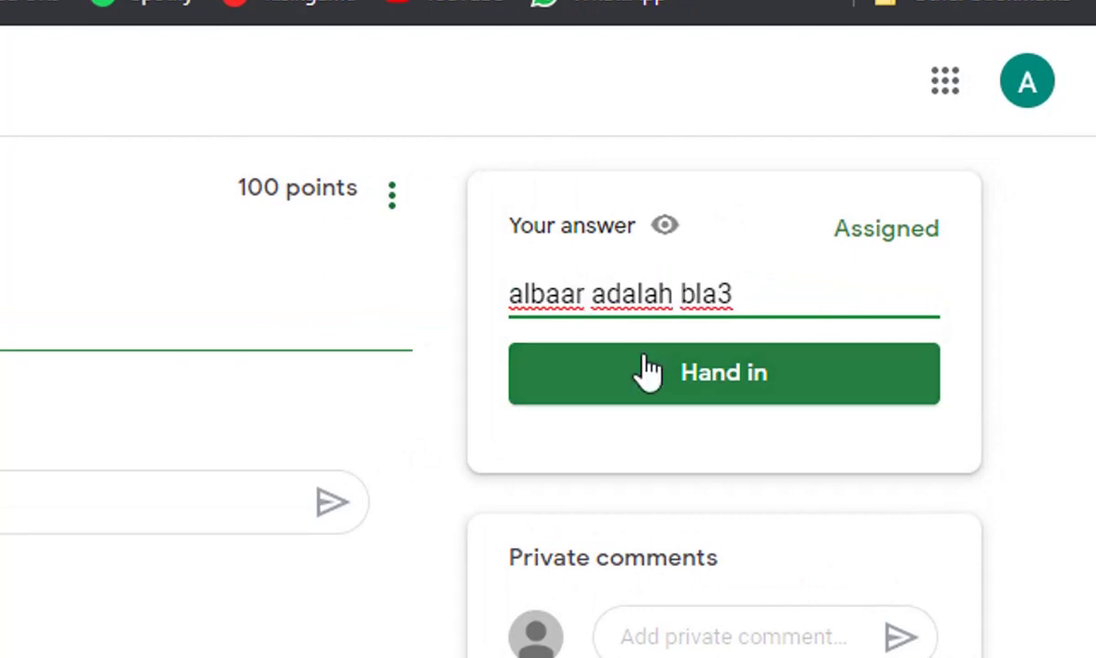
{"action": "left_click", "coordinate": [530, 293]}
{"action": "key", "text": "BackSpace"}
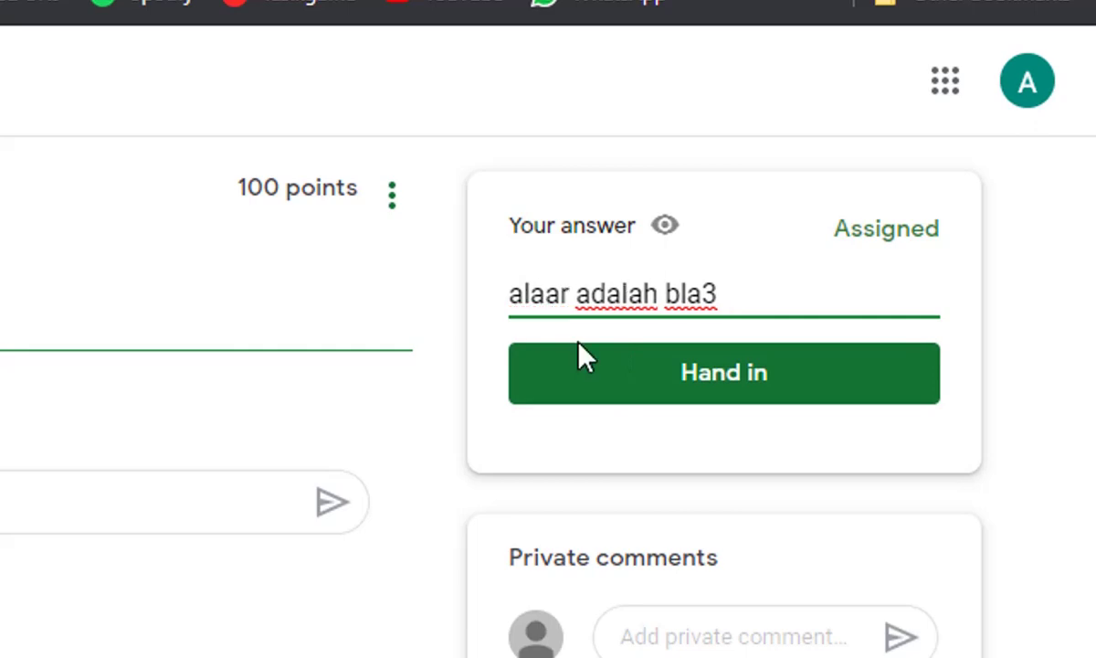
{"action": "type", "text": "ja"}
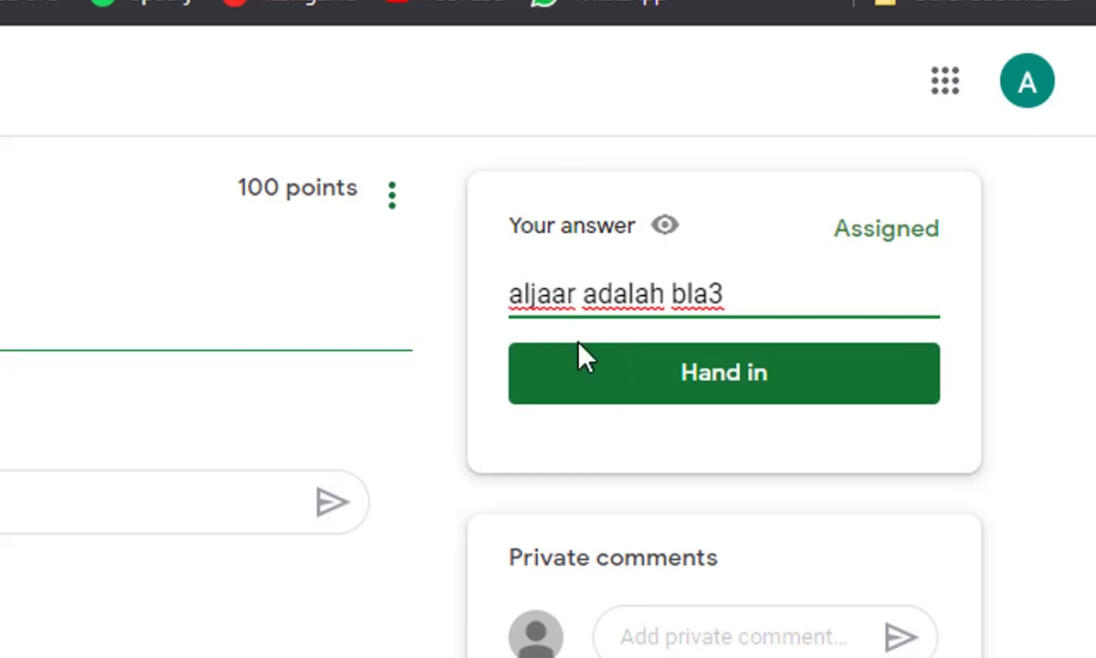
{"action": "type", "text": "b"}
Step: Hand in the answer, confirming the submission, and check the submitted text and its visibility to classmates
{"action": "left_click", "coordinate": [615, 397]}
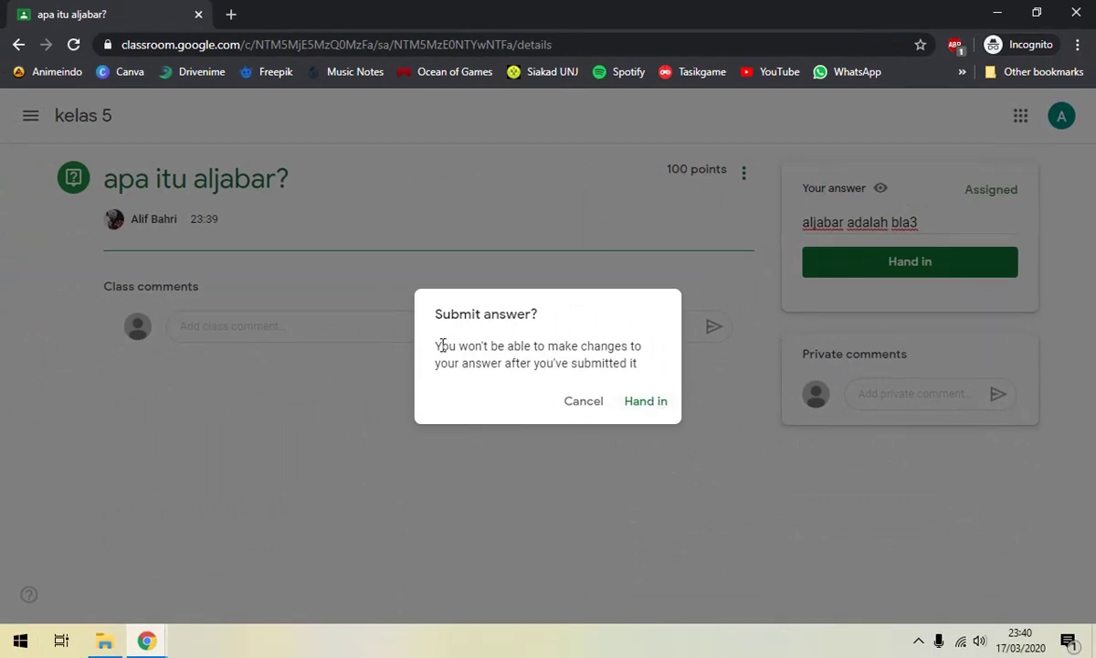
{"action": "left_click_drag", "start_coordinate": [442, 345], "coordinate": [642, 380]}
{"action": "left_click", "coordinate": [645, 403]}
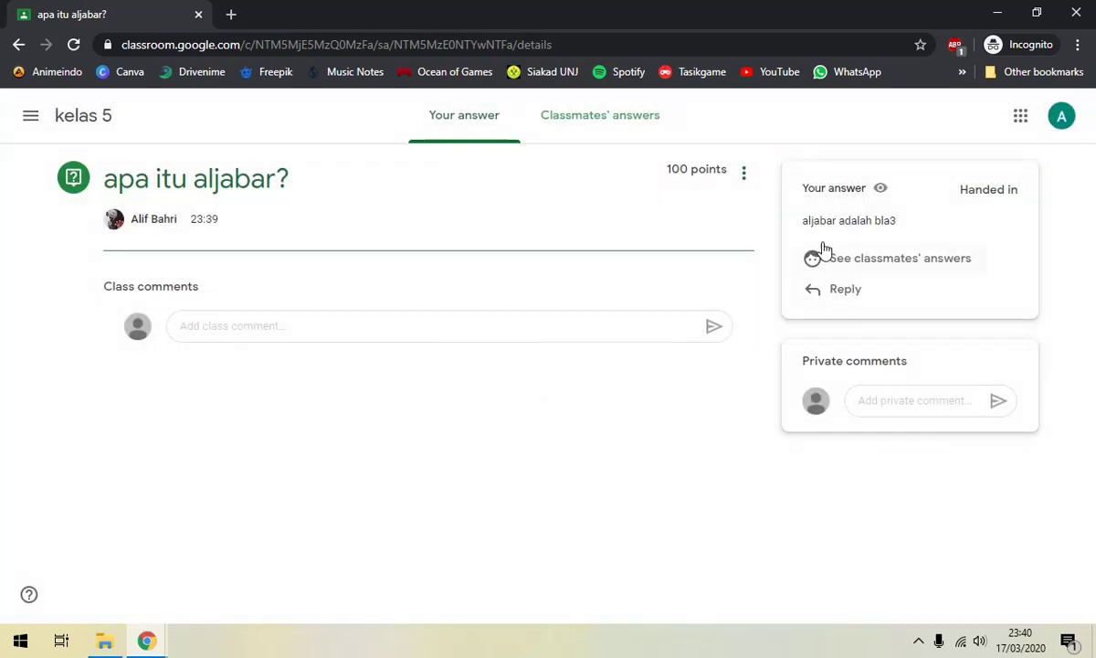
{"action": "left_click_drag", "start_coordinate": [804, 220], "coordinate": [890, 221]}
{"action": "left_click", "coordinate": [922, 224]}
{"action": "mouse_move", "coordinate": [880, 189]}
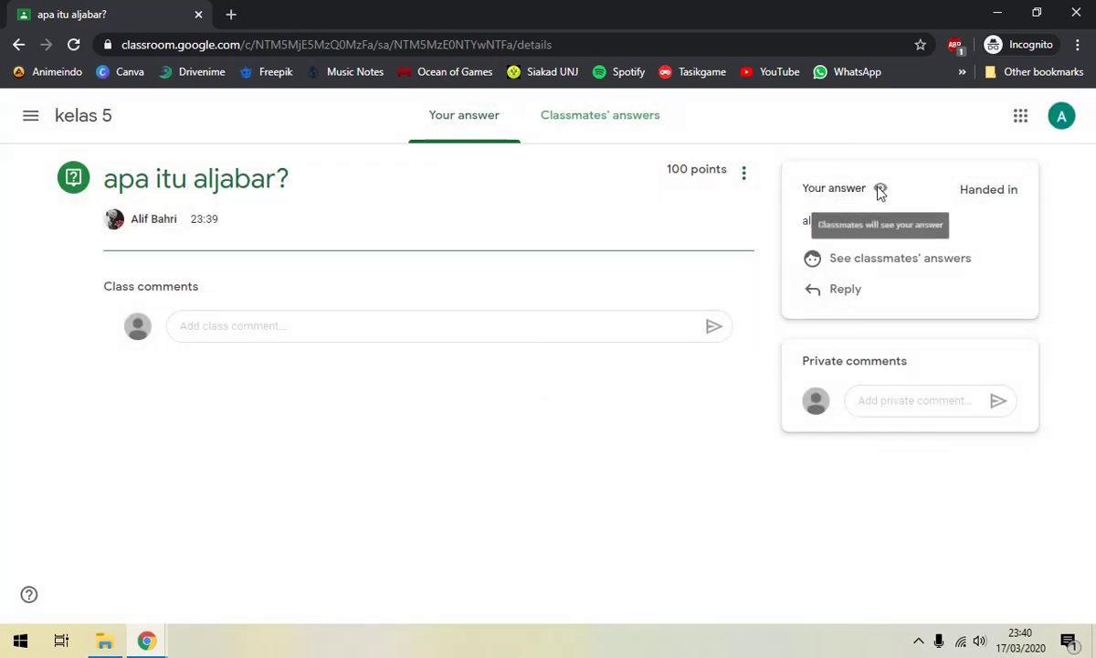
Step: View the classmates' answers and post the reply "jawaban kamu benar" to the submitted answer
{"action": "left_click", "coordinate": [885, 265]}
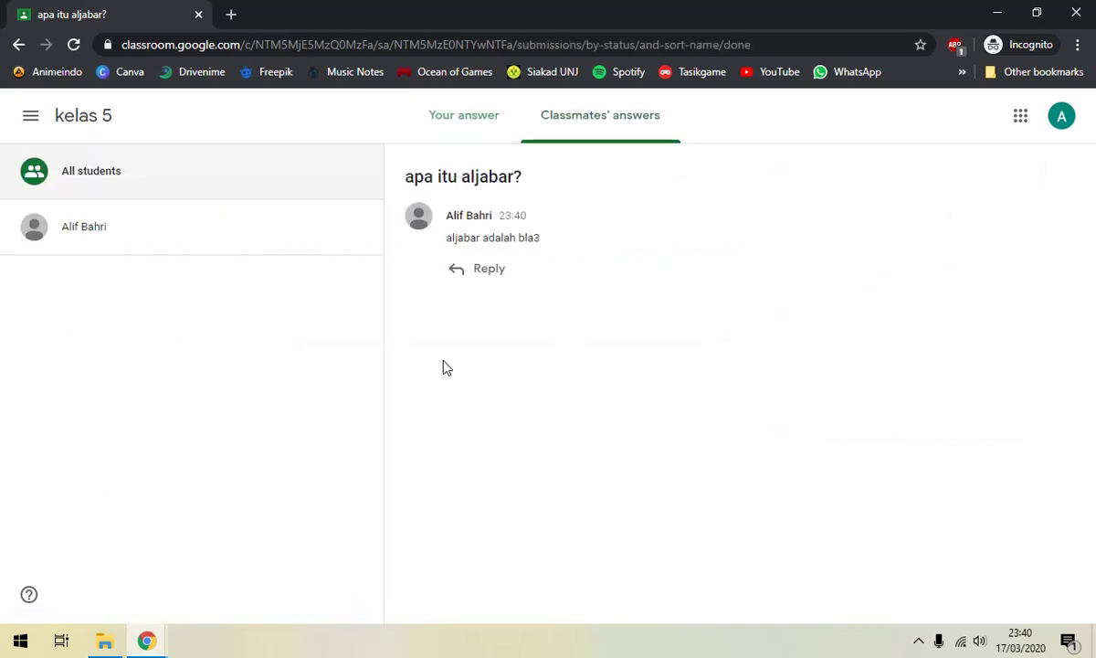
{"action": "left_click", "coordinate": [498, 272]}
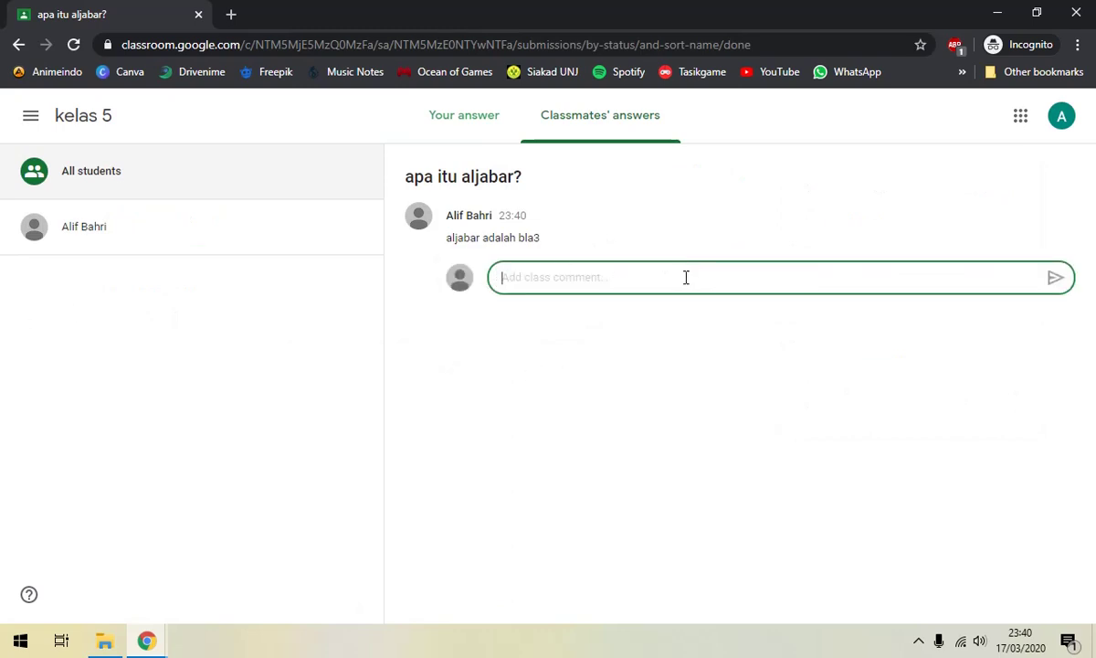
{"action": "type", "text": "l"}
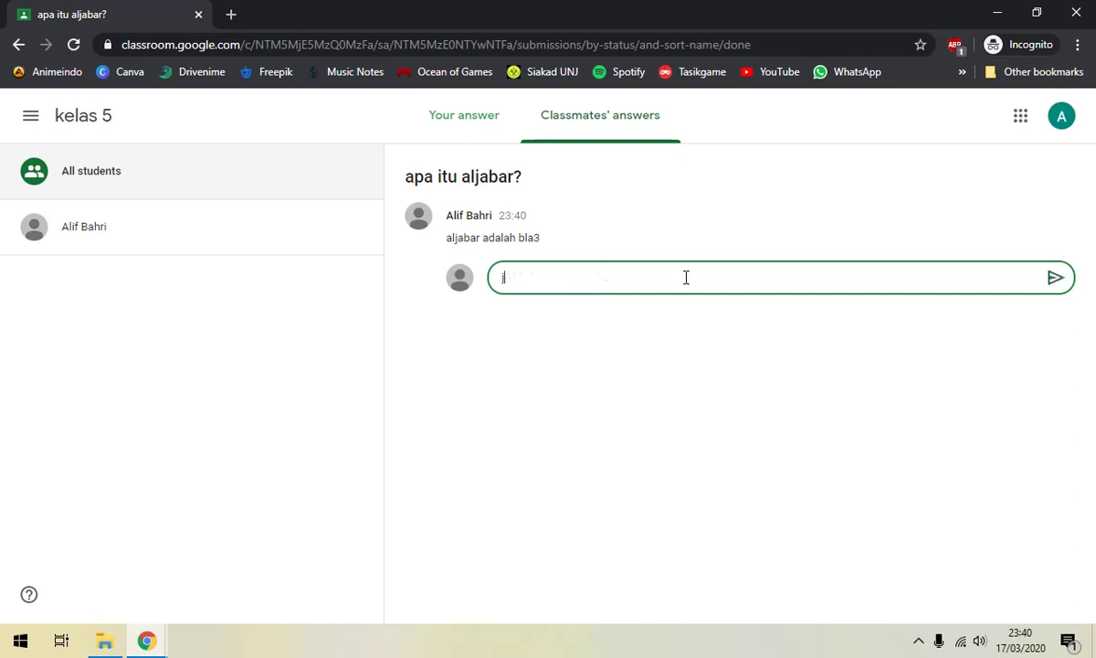
{"action": "type", "text": "awaban kamu ben"}
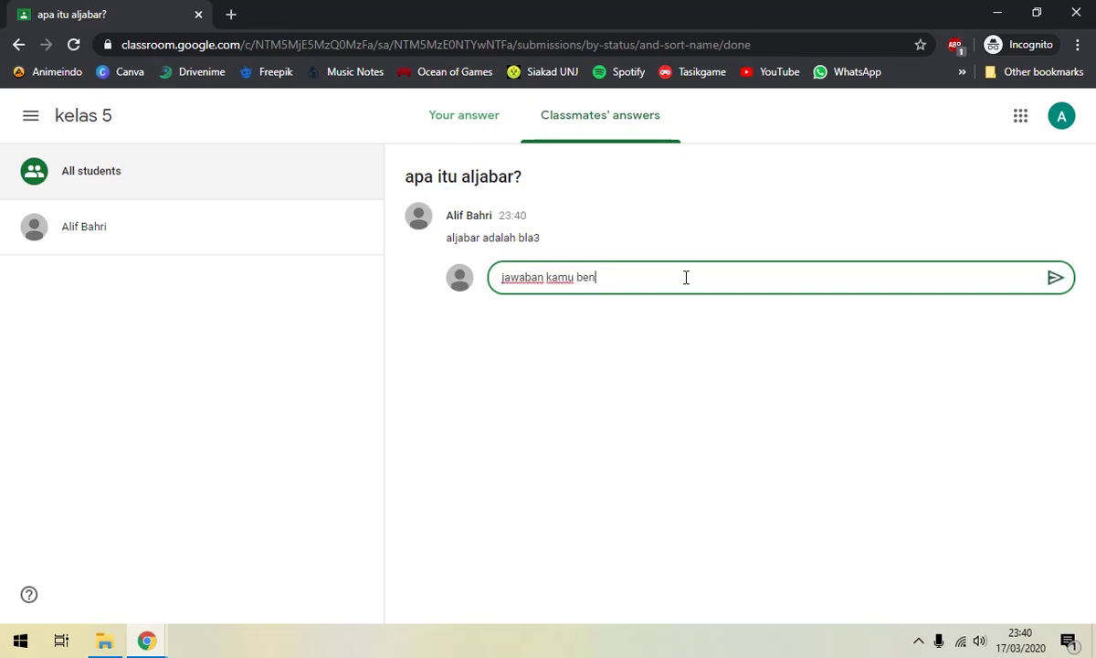
{"action": "type", "text": "ar"}
{"action": "key", "text": "Return"}
{"action": "key", "text": "BackSpace"}
{"action": "left_click", "coordinate": [1056, 286]}
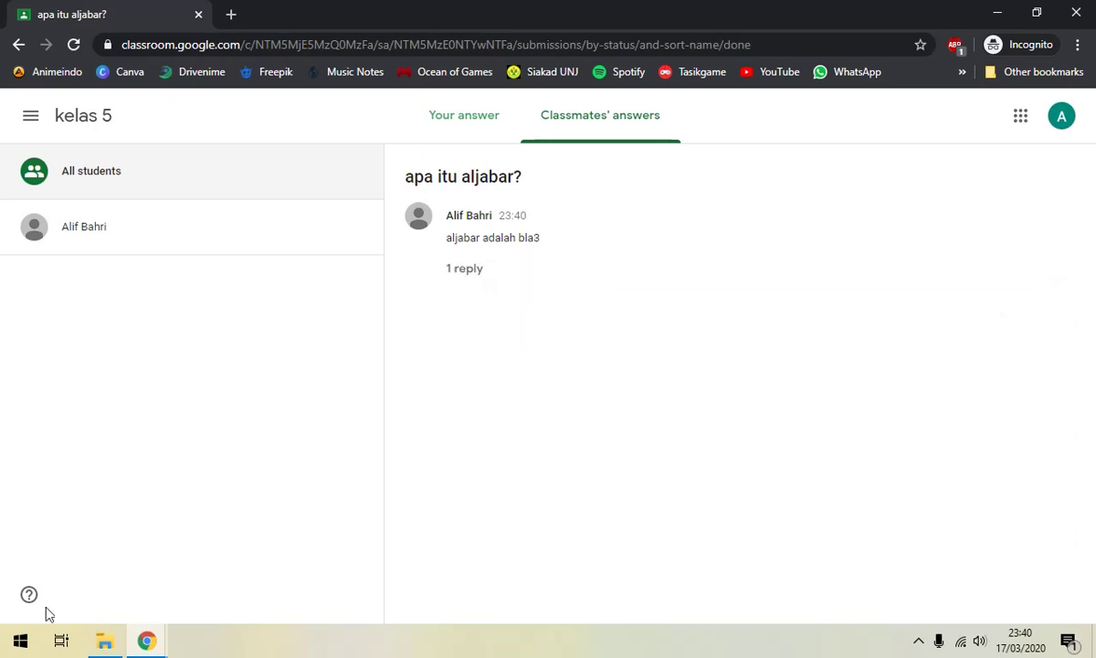
Step: Switch to the teacher's window and open the student answers for the "apa itu aljabar?" question
{"action": "mouse_move", "coordinate": [150, 631]}
{"action": "left_click", "coordinate": [107, 577]}
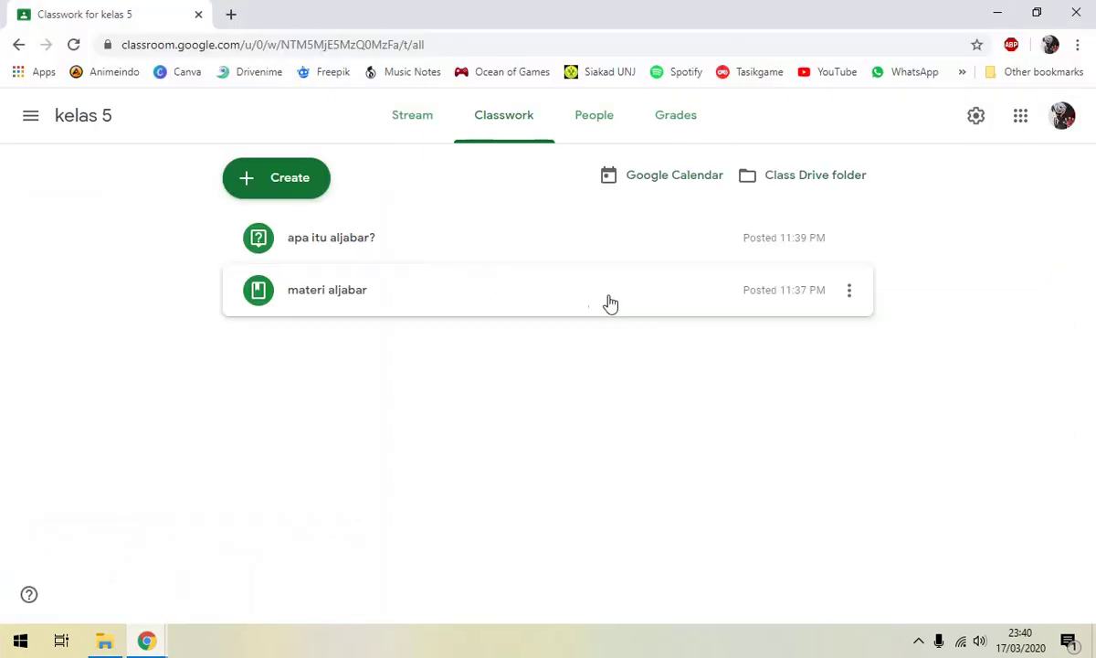
{"action": "left_click", "coordinate": [421, 251]}
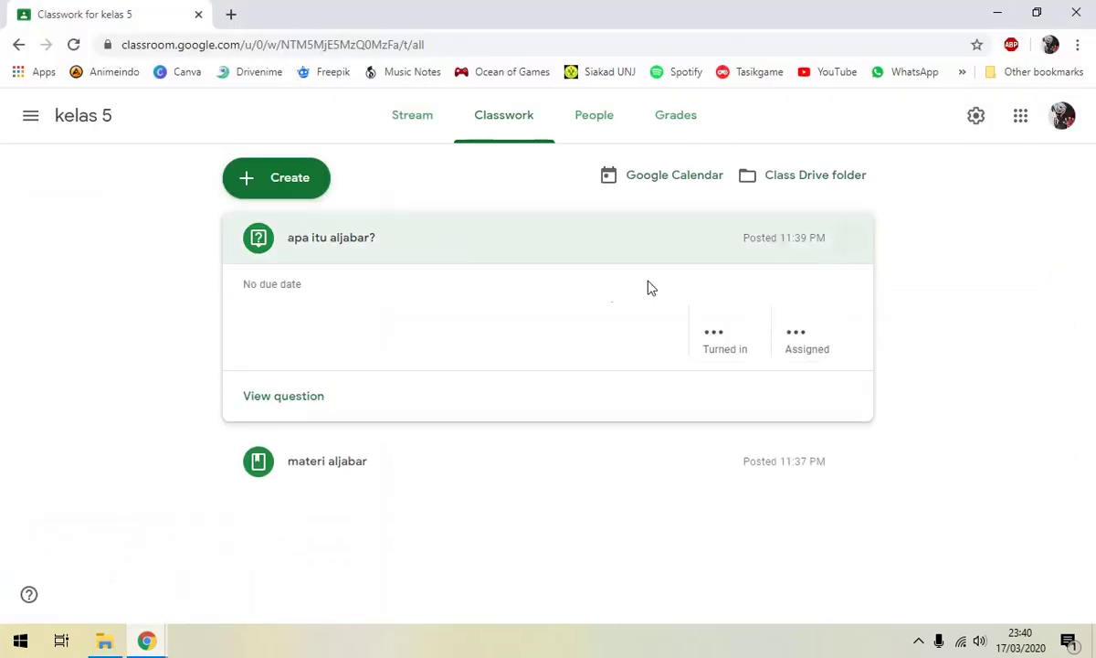
{"action": "left_click", "coordinate": [312, 402]}
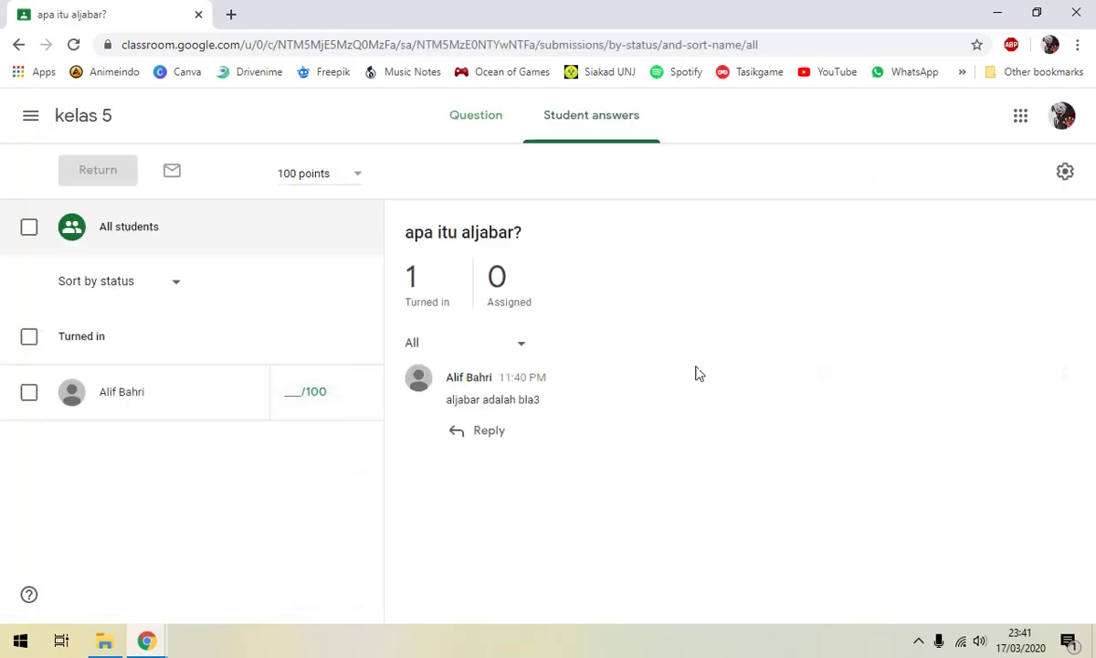
Step: Expand the replies under the student's answer and post the teacher's reply "ya betul"
{"action": "left_click", "coordinate": [466, 431]}
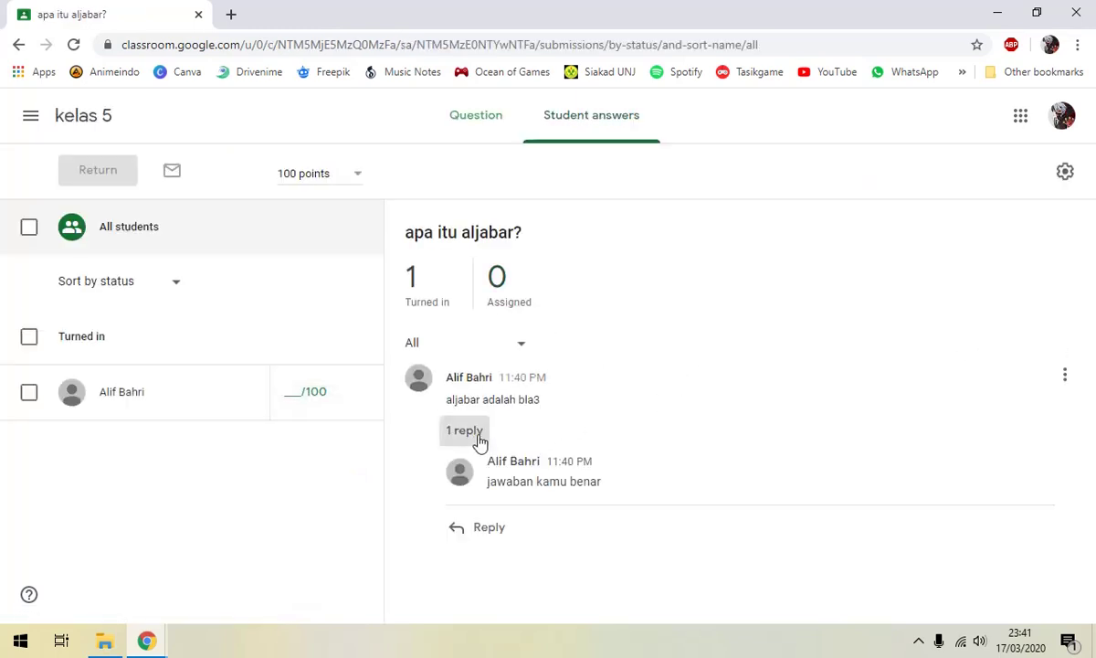
{"action": "left_click", "coordinate": [472, 526]}
{"action": "type", "text": "ya betul"}
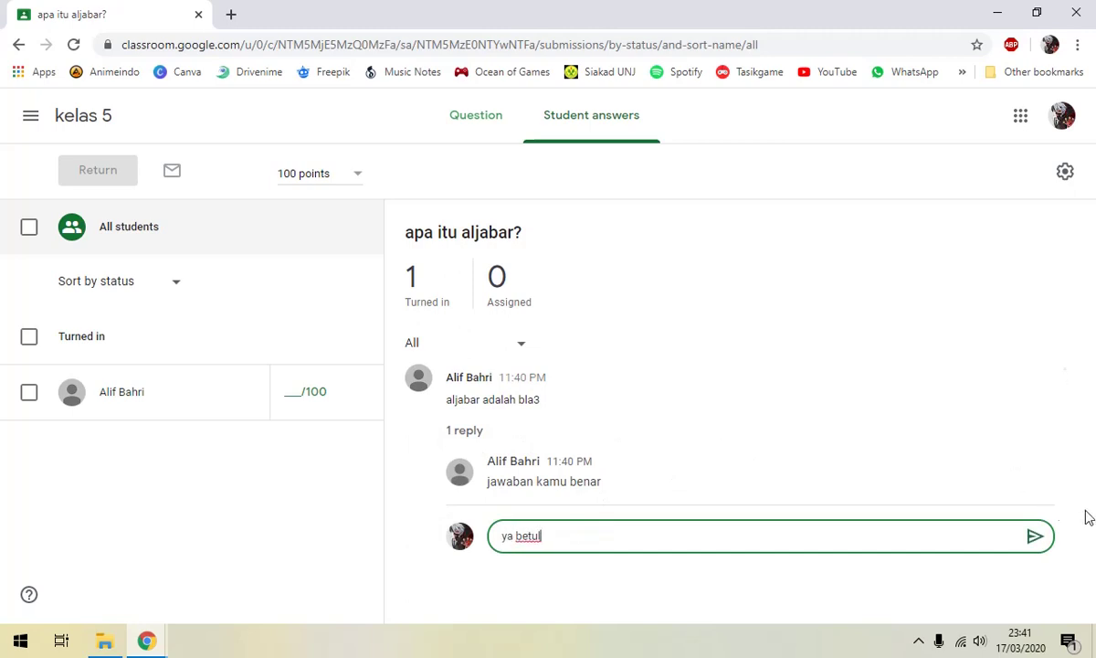
{"action": "left_click", "coordinate": [1035, 539]}
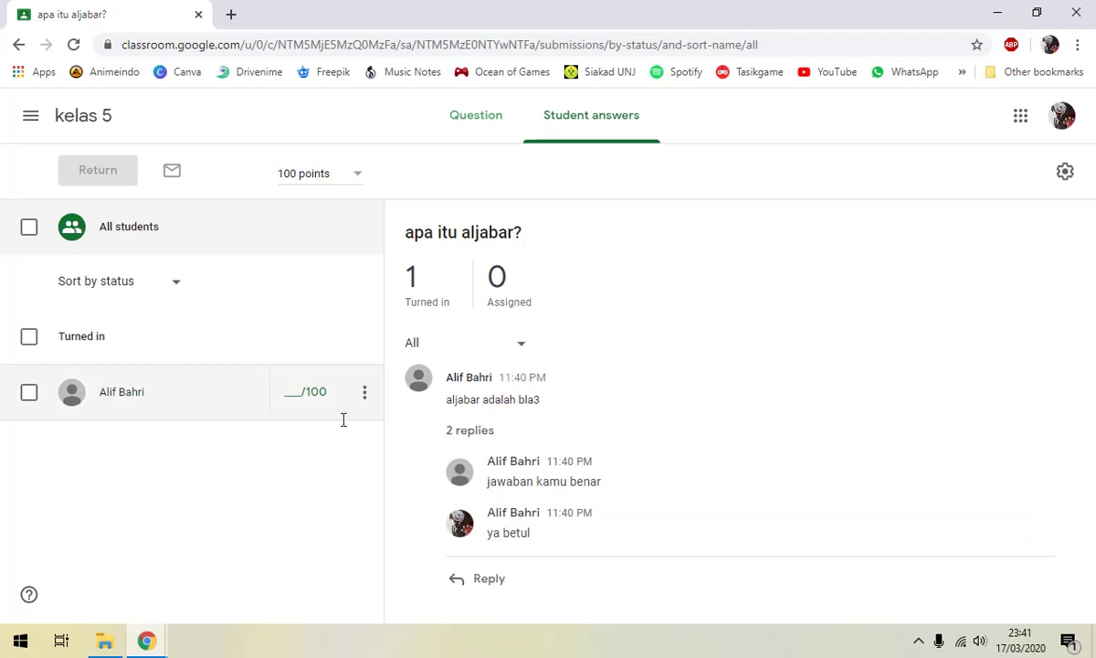
Step: Grade the student's answer 90 out of 100, keeping the question's maximum at 100 points
{"action": "left_click", "coordinate": [304, 402]}
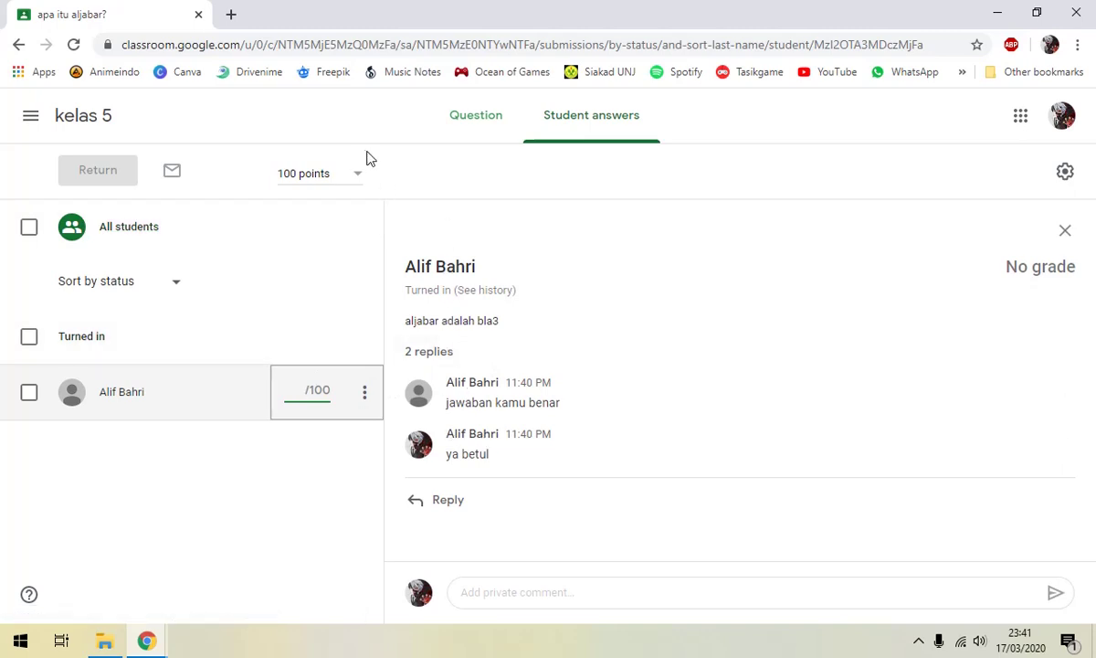
{"action": "left_click", "coordinate": [354, 174]}
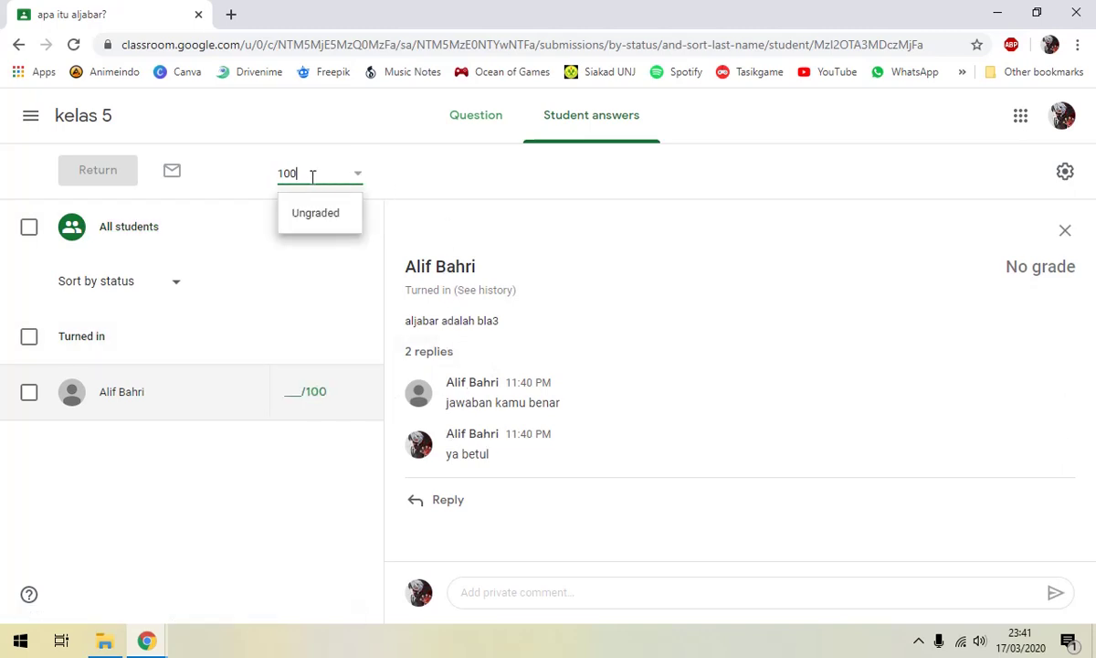
{"action": "key", "text": "Return"}
{"action": "left_click", "coordinate": [322, 393]}
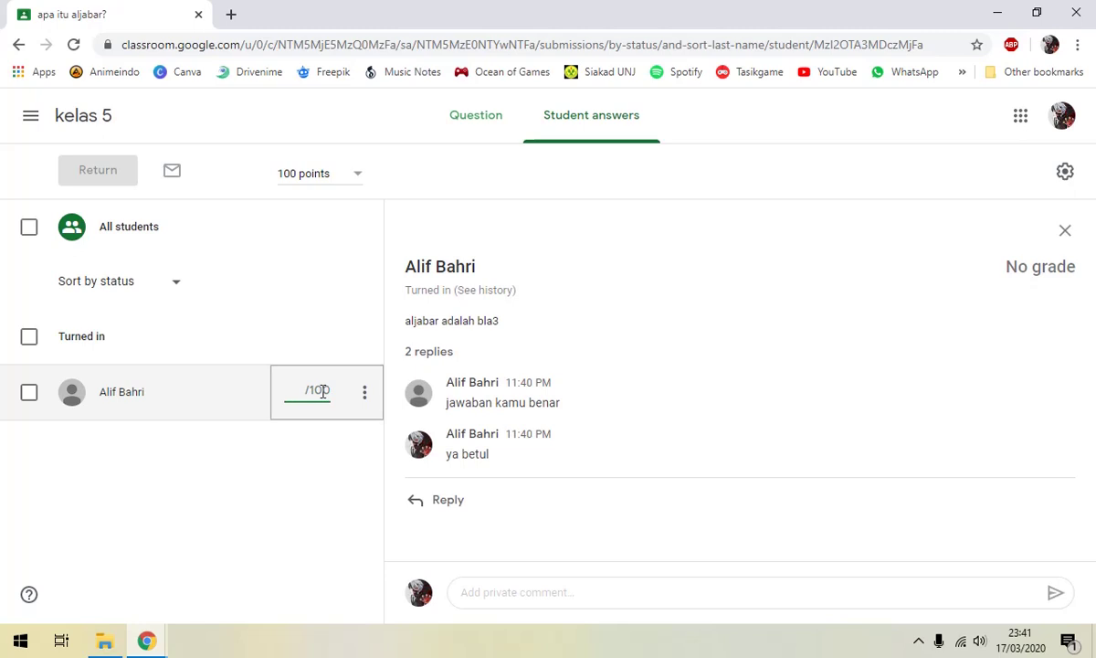
{"action": "type", "text": "10"}
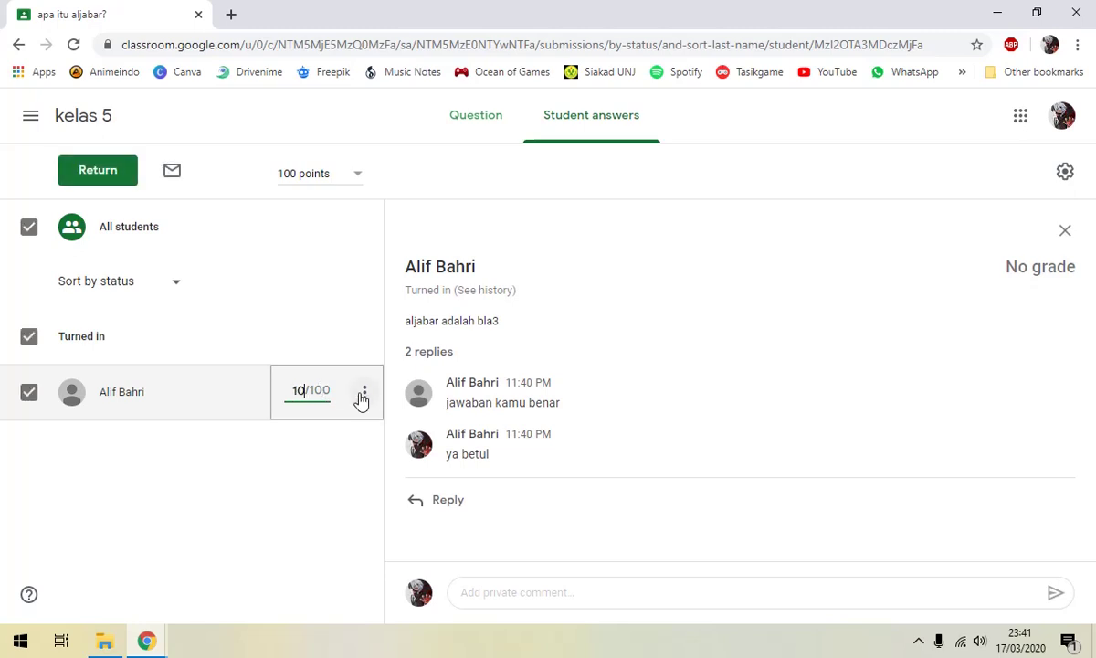
{"action": "key", "text": "BackSpace"}
{"action": "key", "text": "BackSpace"}
{"action": "type", "text": "90"}
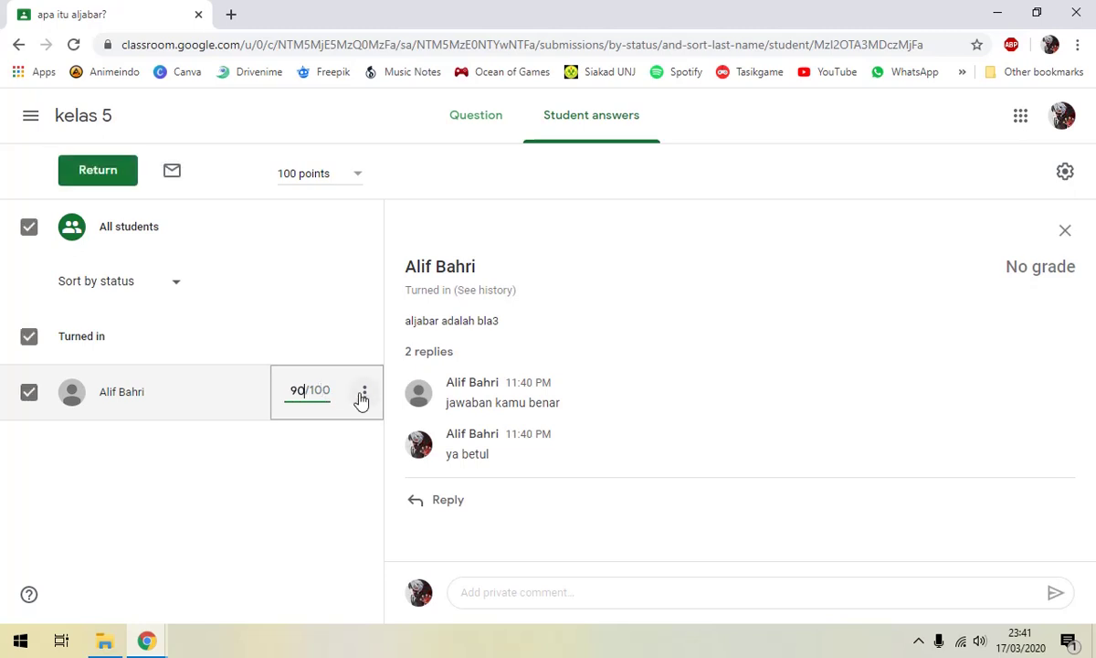
Step: Return the graded work to the student without a private comment
{"action": "left_click", "coordinate": [105, 174]}
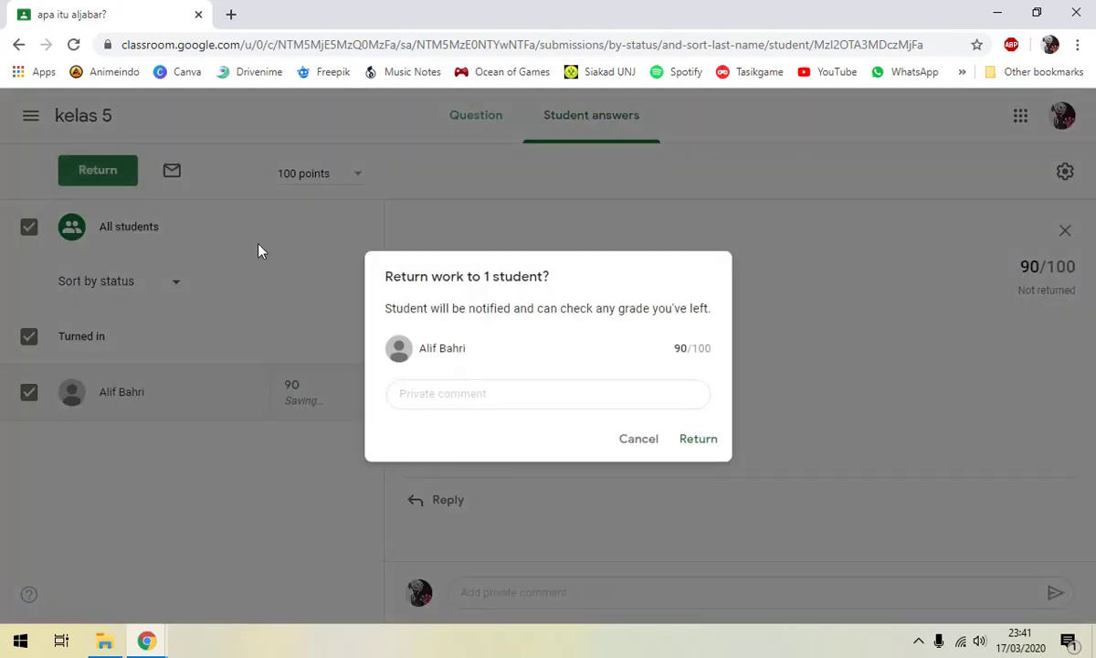
{"action": "left_click", "coordinate": [551, 402]}
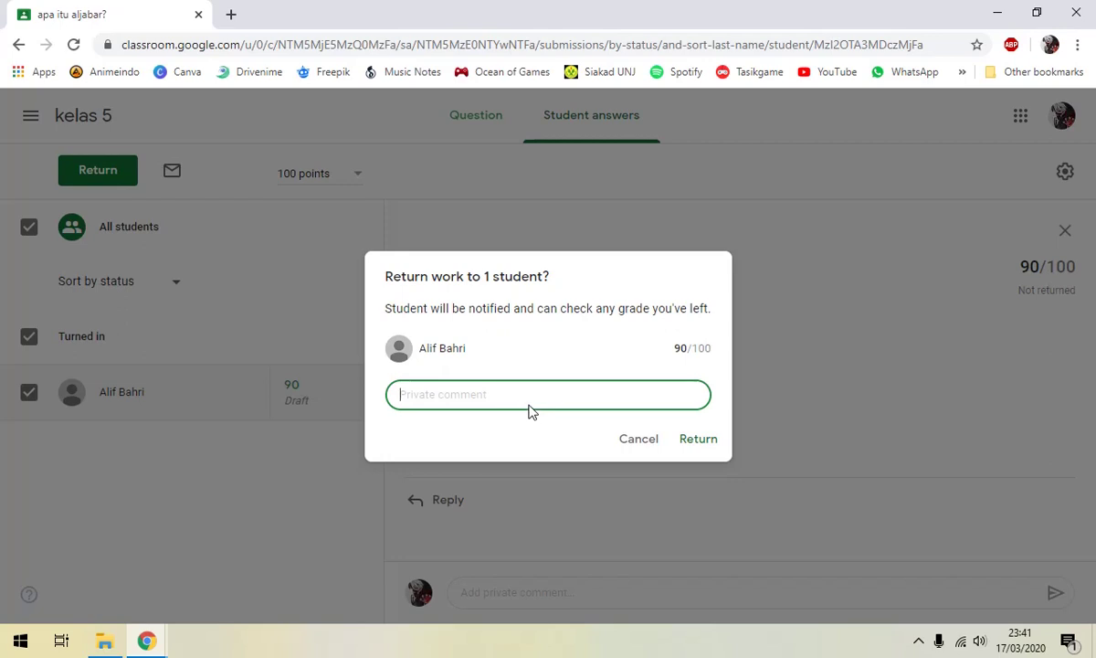
{"action": "left_click", "coordinate": [700, 440]}
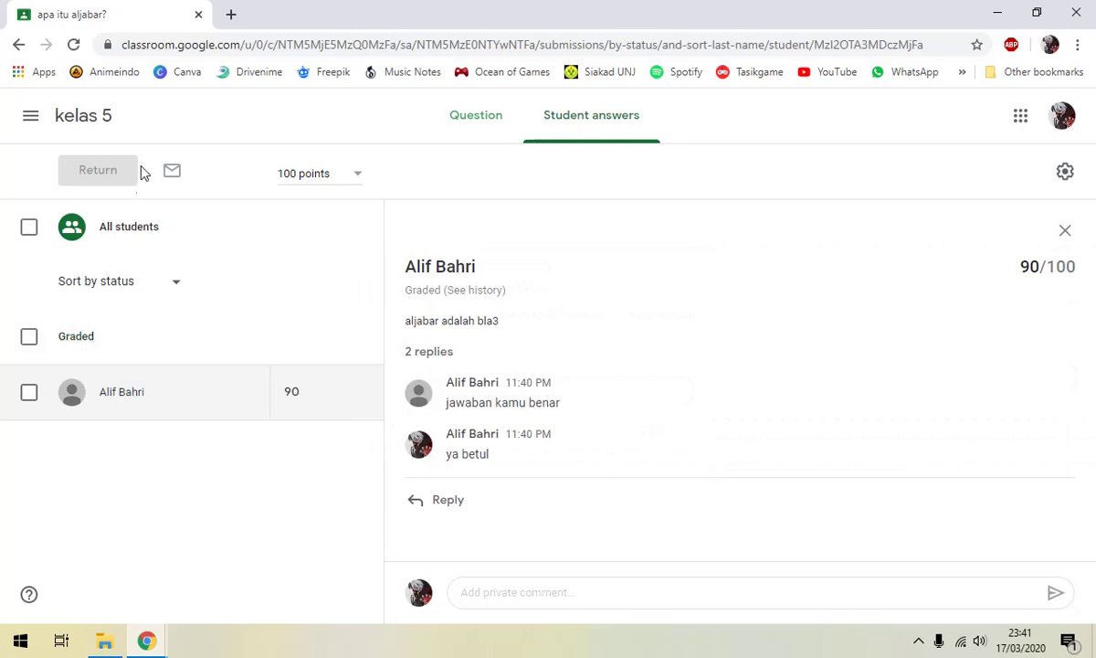
Step: Switch to the student's incognito window and reopen the question from the kelas 5 stream to check the returned grade
{"action": "mouse_move", "coordinate": [146, 641]}
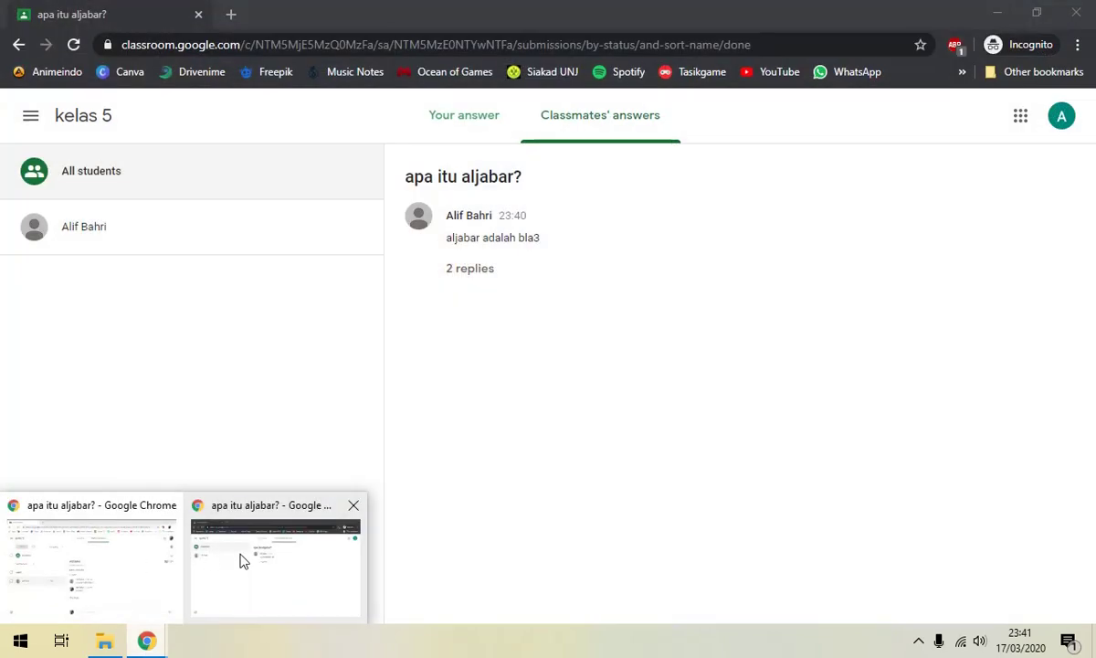
{"action": "left_click", "coordinate": [244, 561]}
{"action": "left_click", "coordinate": [62, 118]}
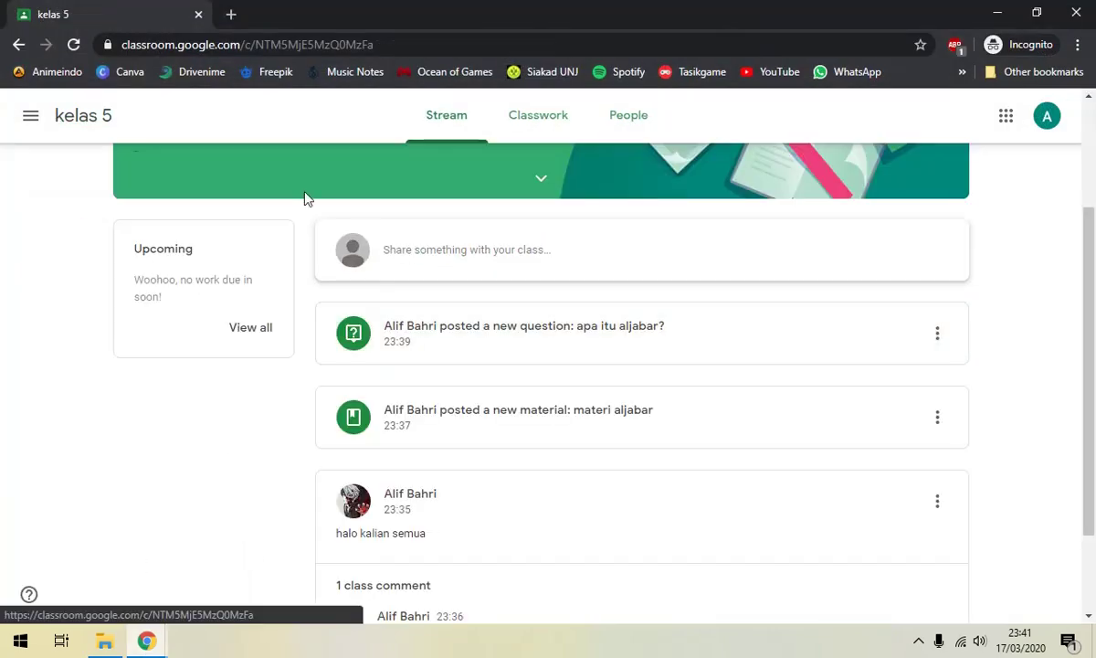
{"action": "left_click", "coordinate": [651, 338]}
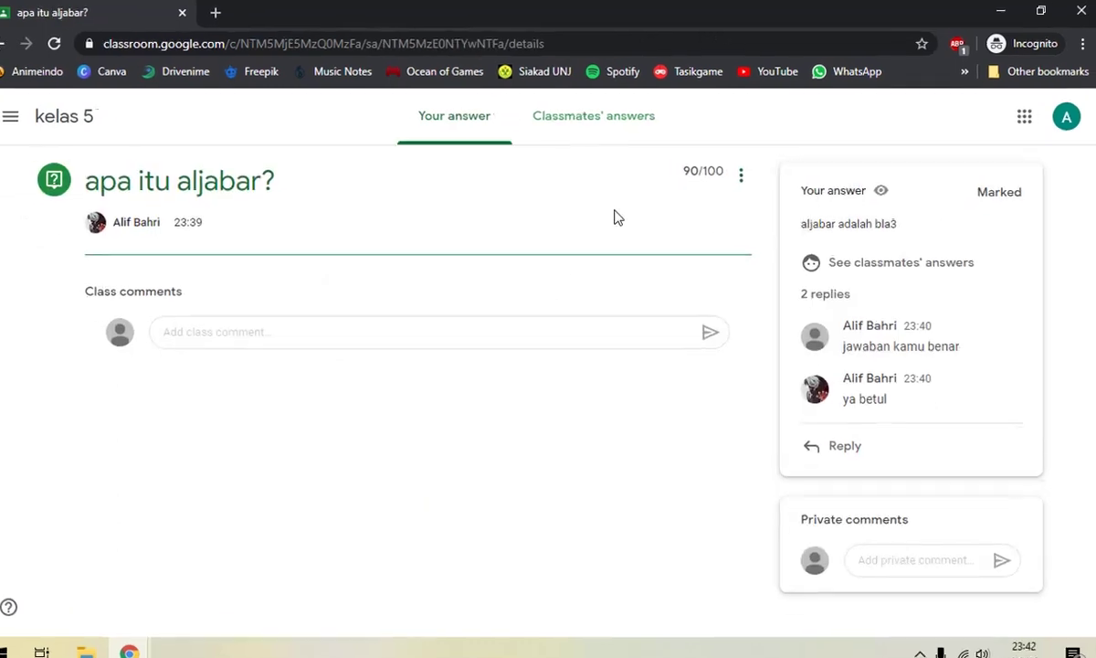
Step: Switch to the teacher's window and start a new assignment in the classwork of kelas 5
{"action": "left_click_drag", "start_coordinate": [516, 253], "coordinate": [561, 254]}
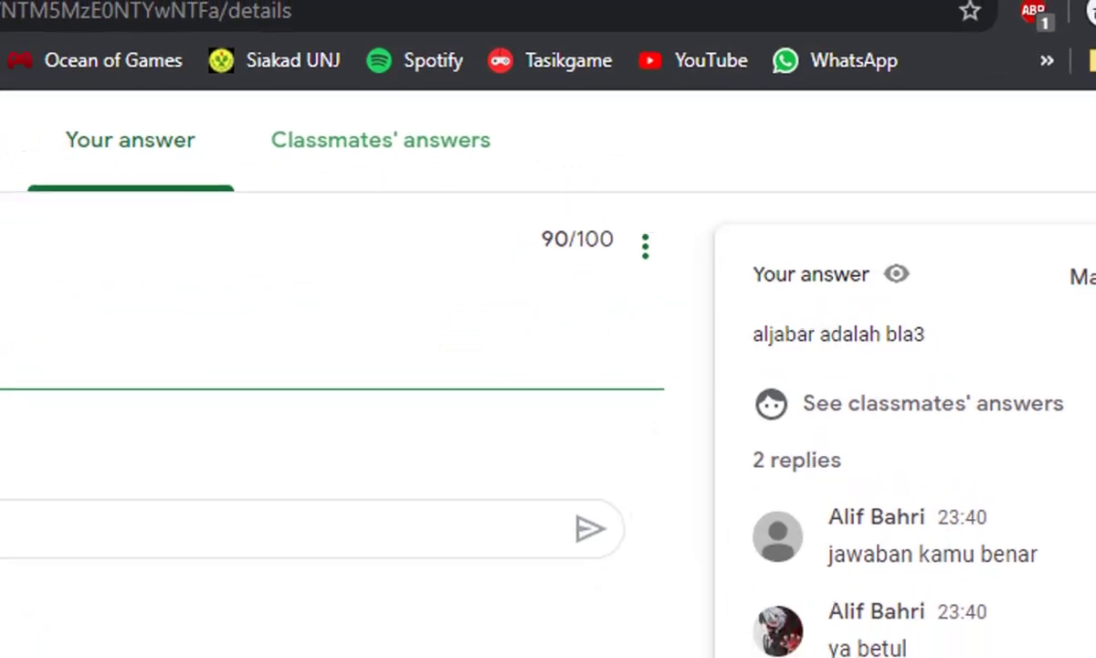
{"action": "key", "text": "alt+Tab"}
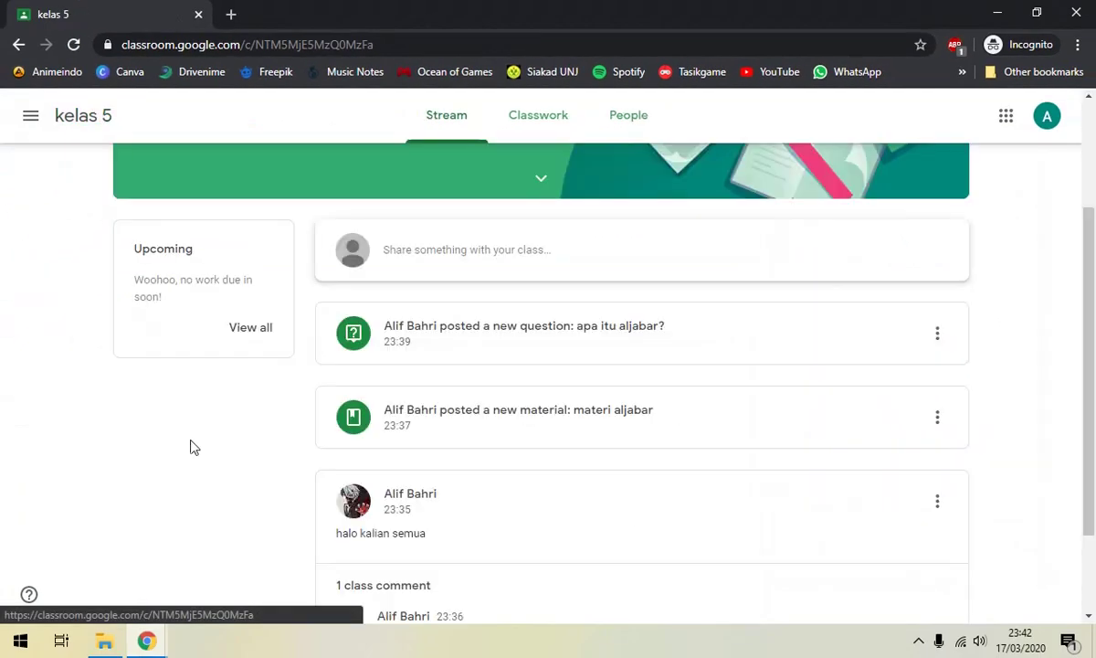
{"action": "mouse_move", "coordinate": [151, 642]}
{"action": "left_click", "coordinate": [153, 570]}
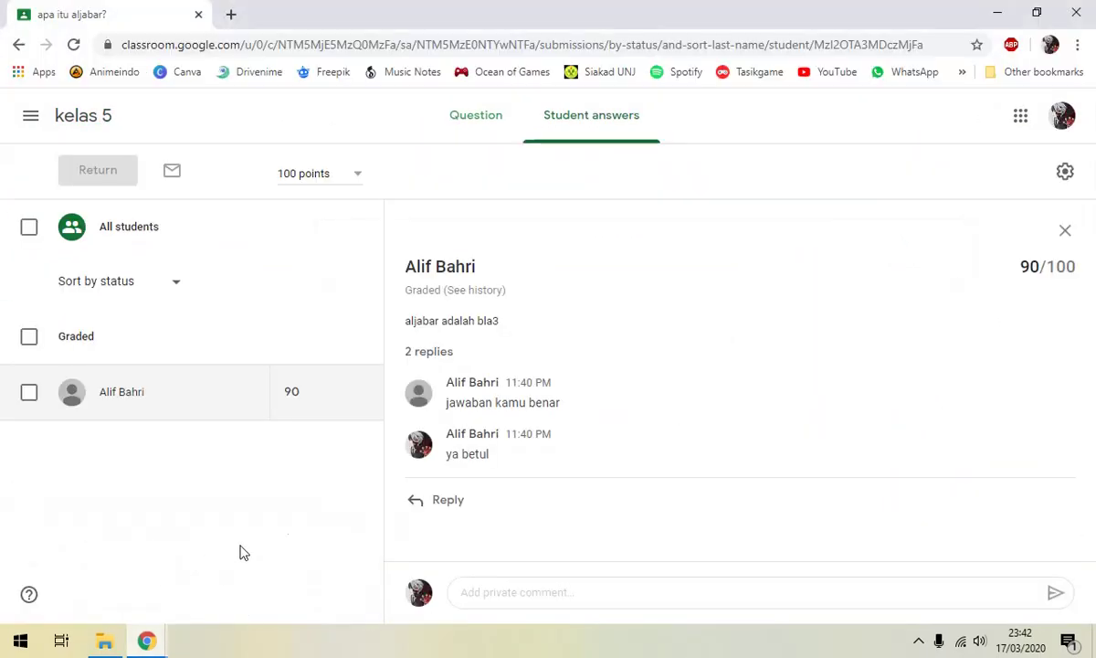
{"action": "left_click", "coordinate": [75, 128]}
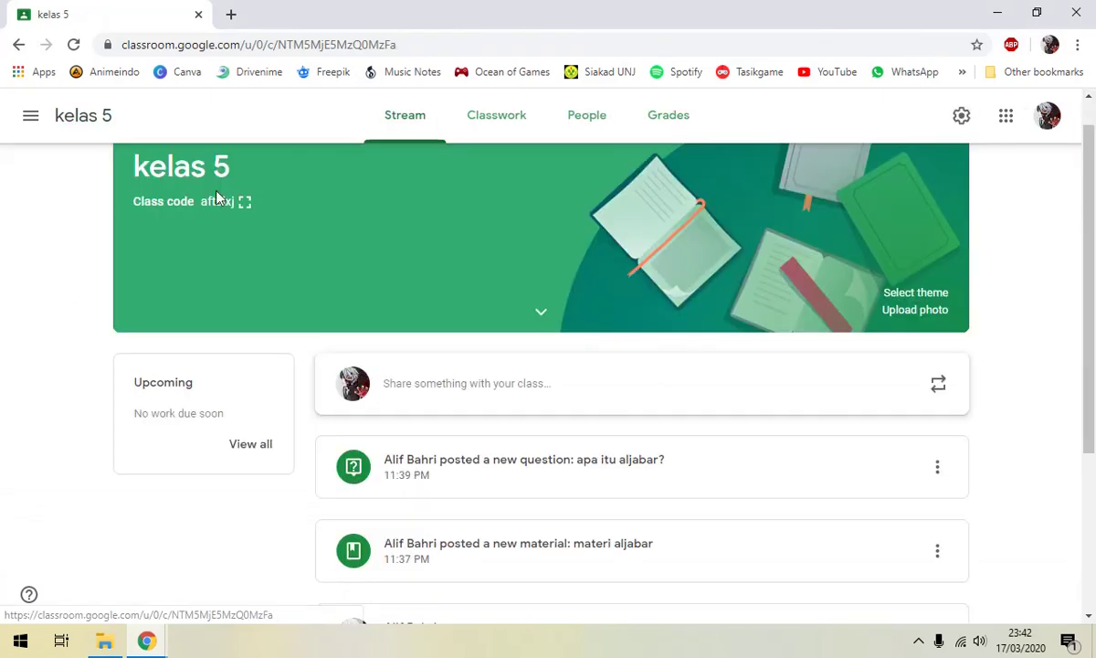
{"action": "left_click", "coordinate": [490, 114]}
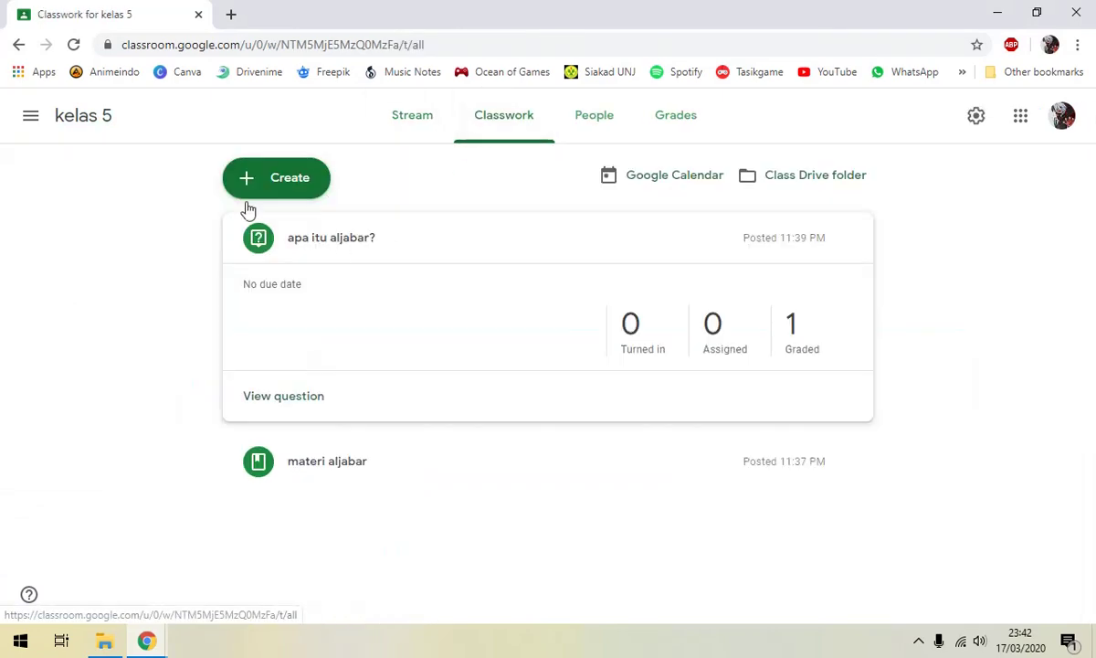
{"action": "left_click", "coordinate": [246, 186]}
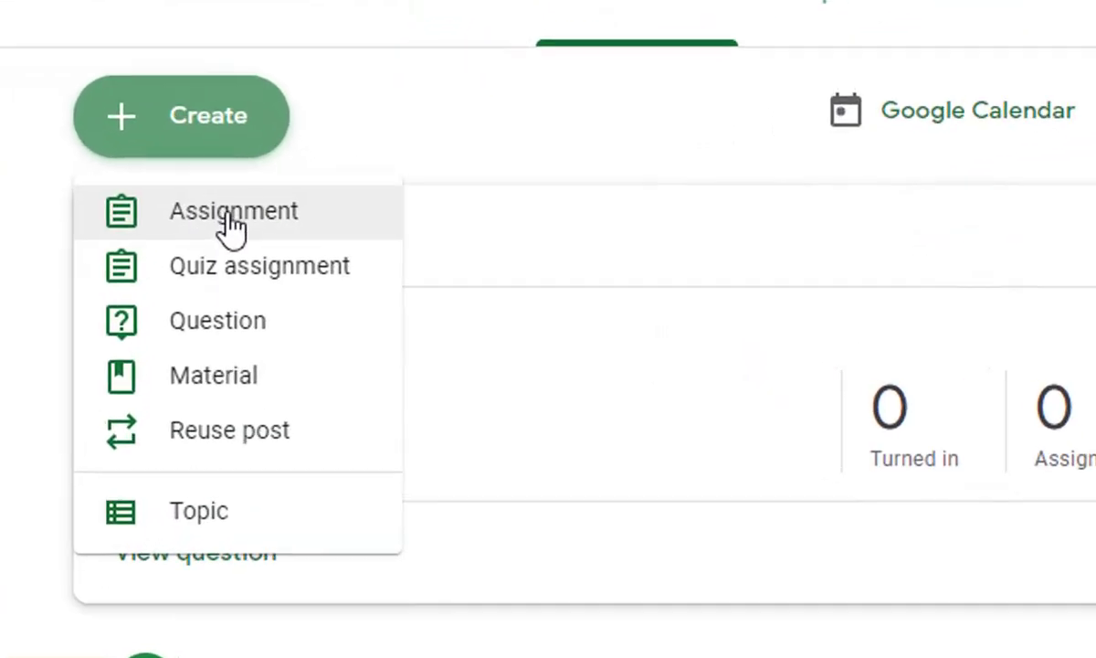
{"action": "left_click", "coordinate": [315, 227]}
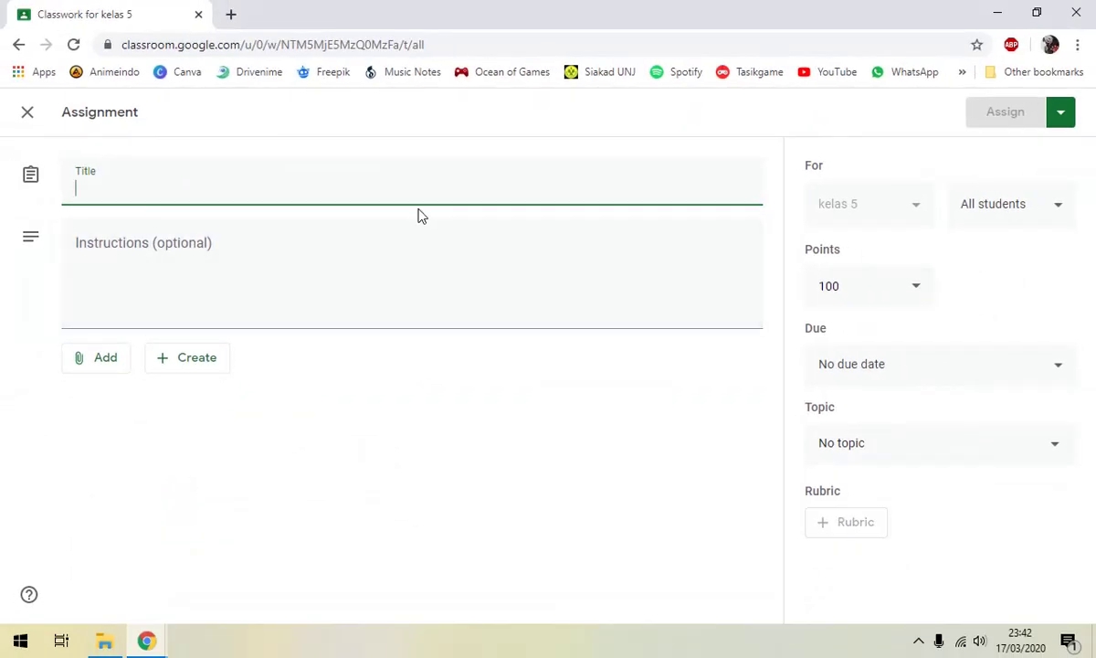
Step: Title the assignment "tugas 1" and enter the instructions "buatlah ringkasan tentang aljabar"
{"action": "type", "text": "tugas 1"}
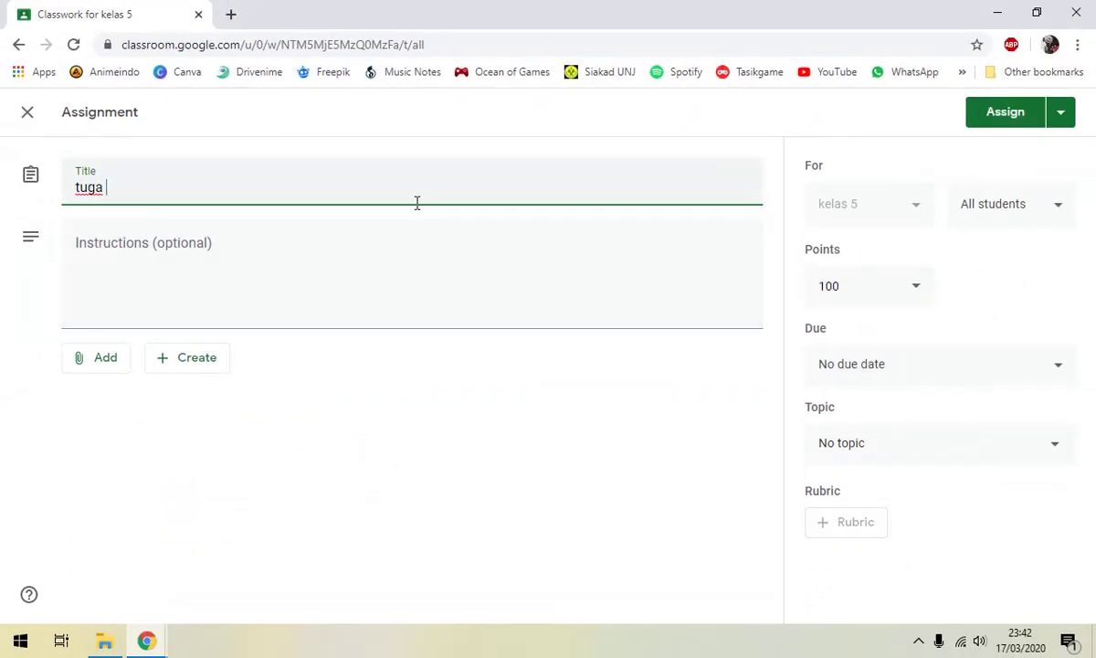
{"action": "left_click", "coordinate": [423, 257]}
{"action": "type", "text": "buat"}
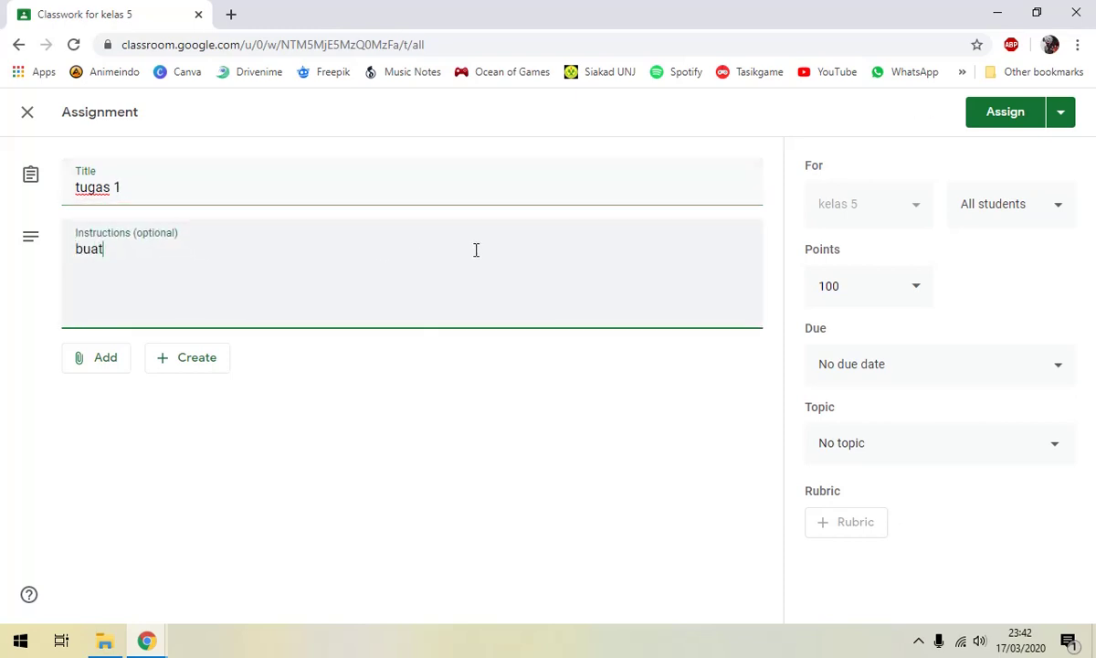
{"action": "type", "text": "lah ringkasan te"}
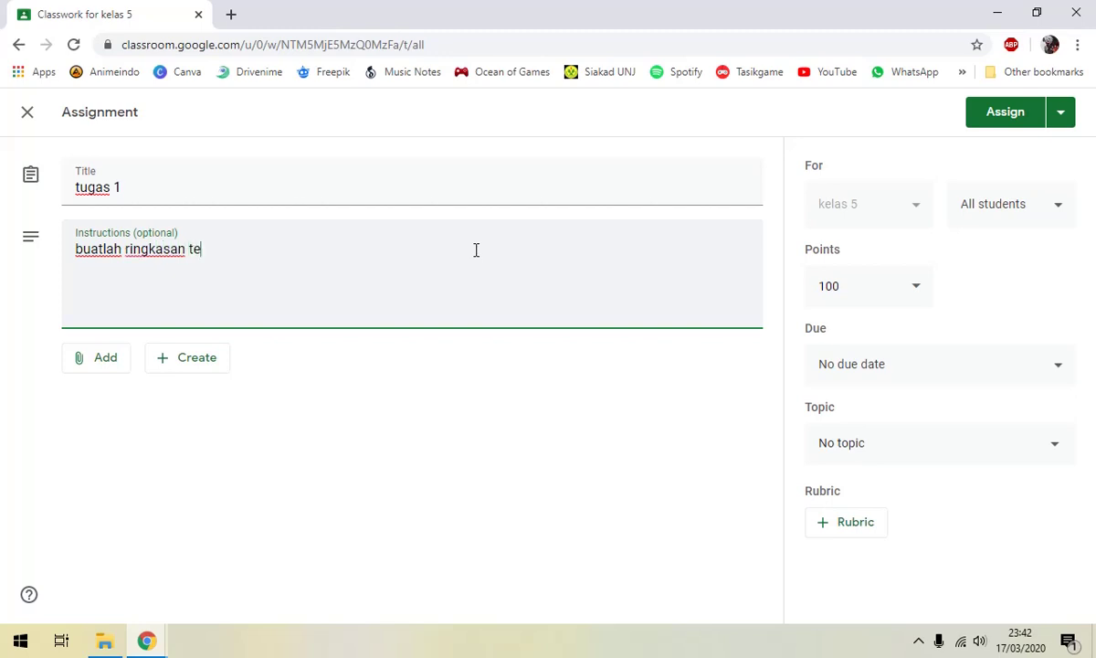
{"action": "type", "text": "ntang aljabar"}
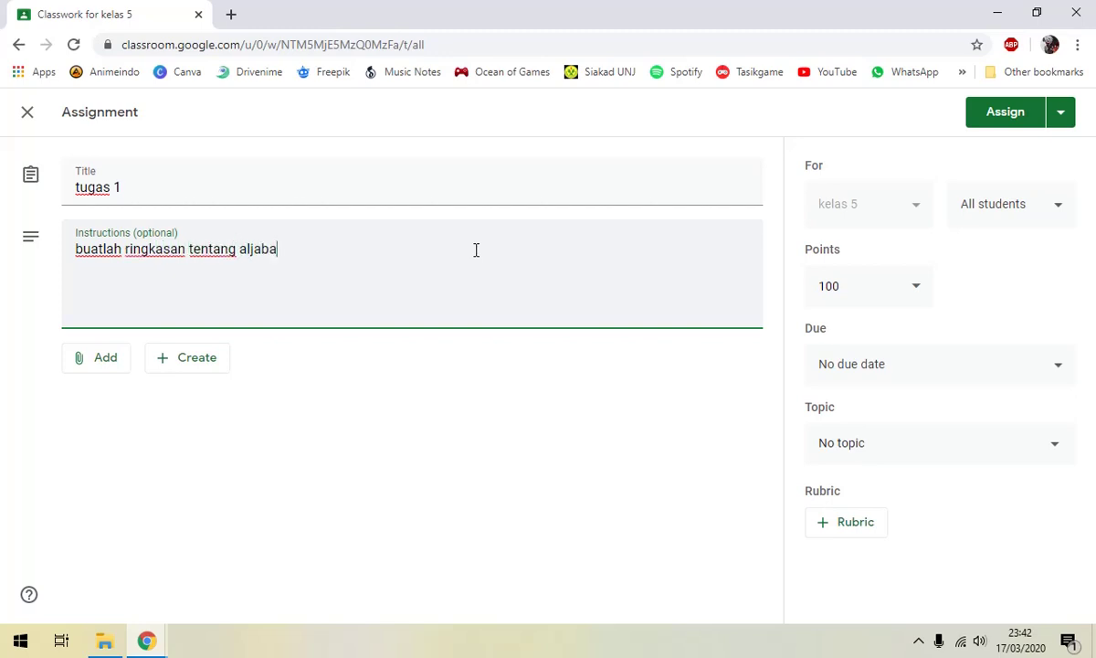
Step: Upload the file Soal latihan 1 from the wkwk documents folder as the assignment's attachment and dismiss the sharing settings notice
{"action": "left_click", "coordinate": [108, 359]}
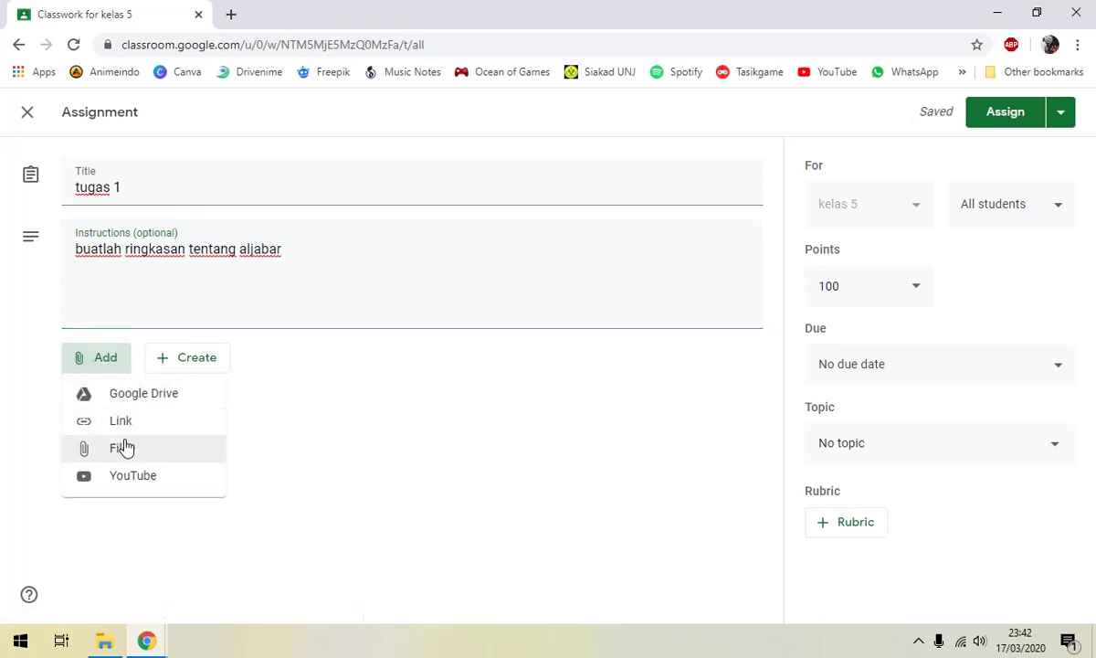
{"action": "left_click", "coordinate": [126, 449]}
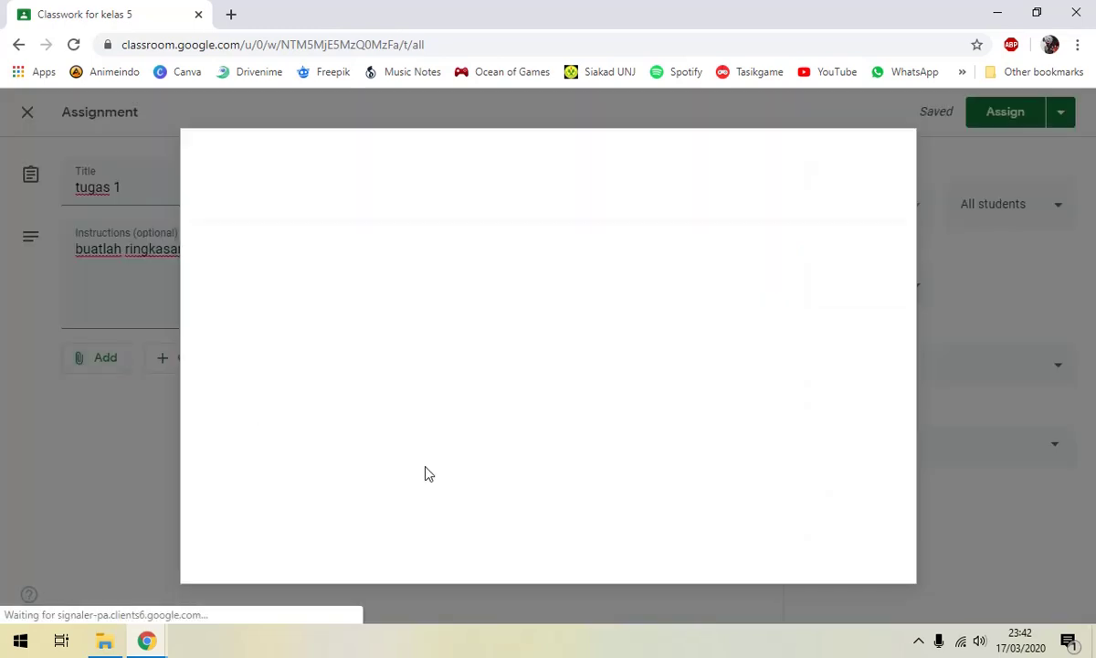
{"action": "left_click", "coordinate": [107, 642]}
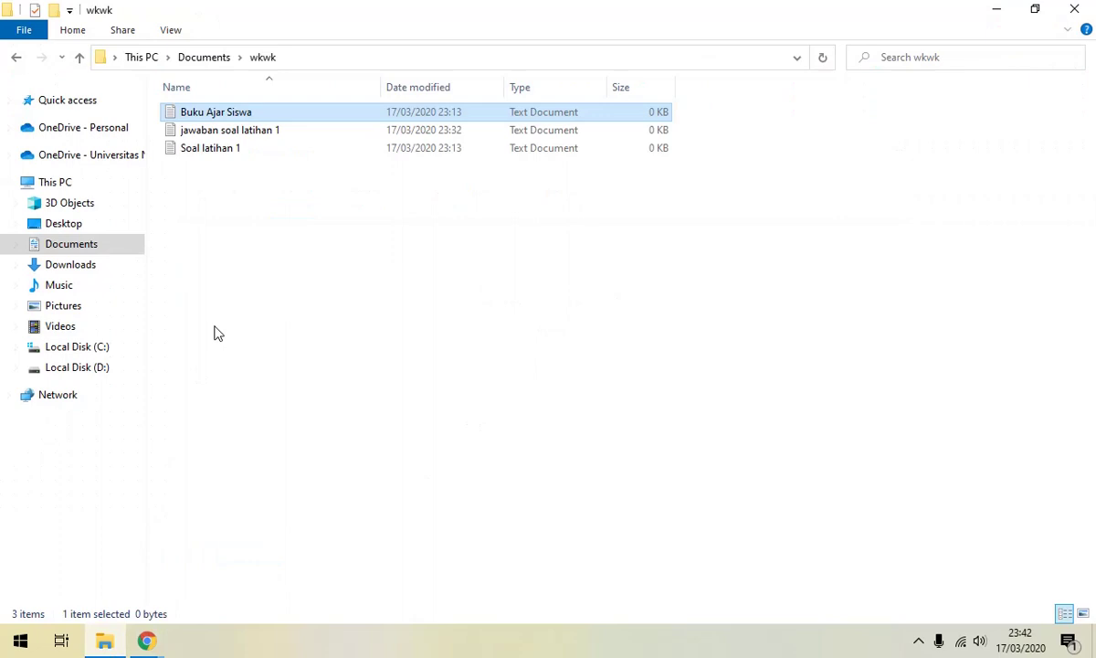
{"action": "left_click", "coordinate": [278, 149]}
{"action": "left_click_drag", "start_coordinate": [274, 149], "coordinate": [638, 448]}
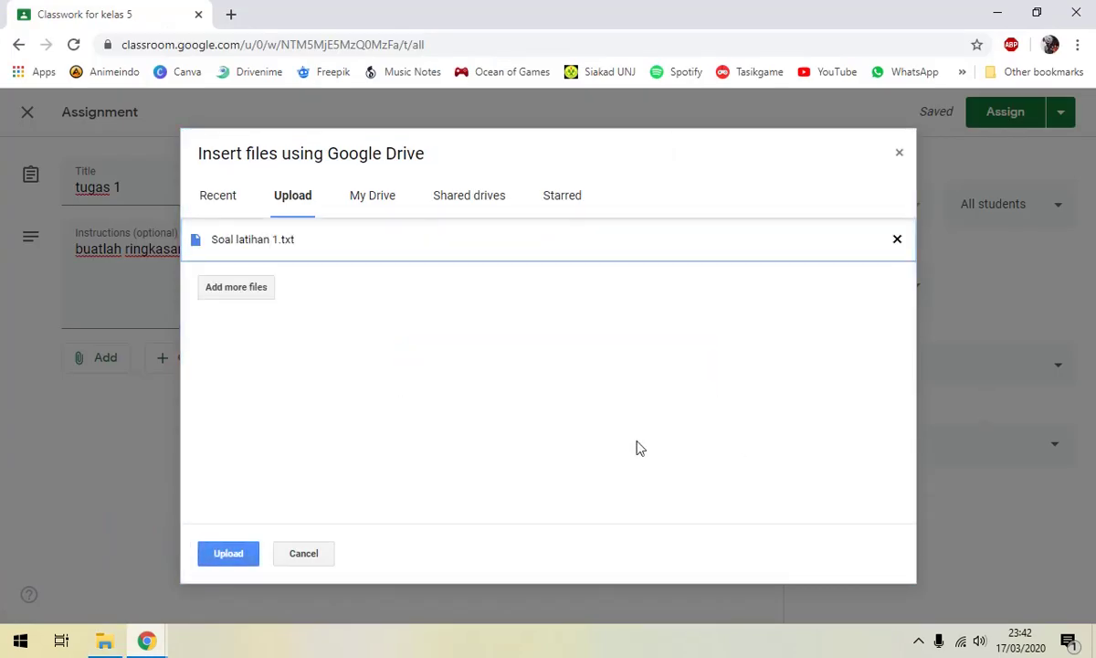
{"action": "left_click", "coordinate": [226, 554]}
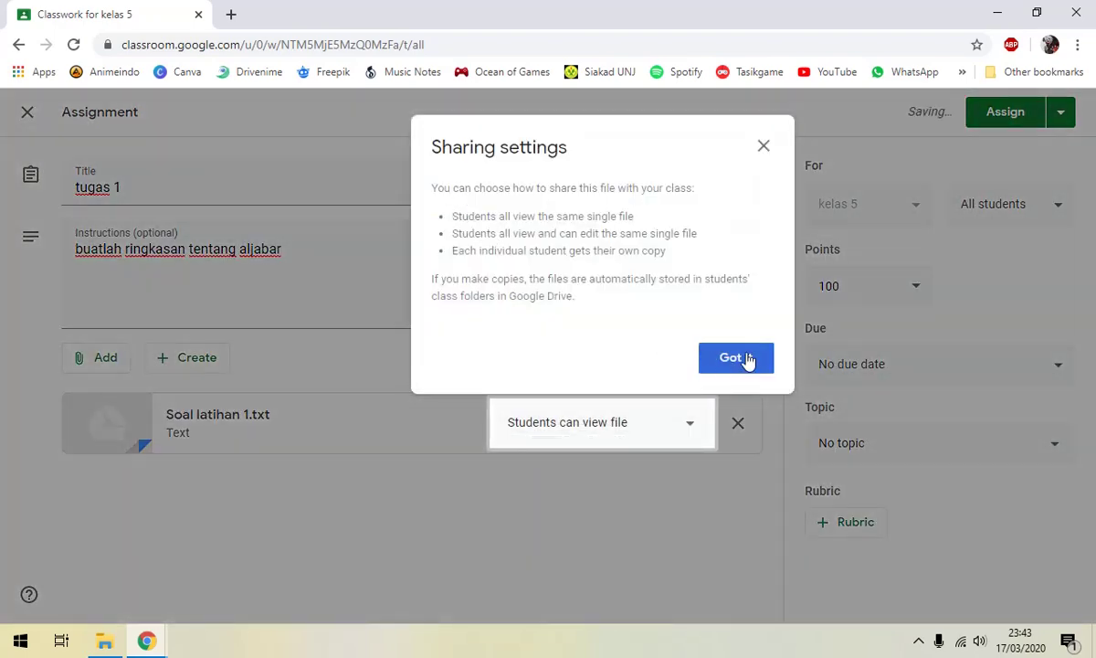
{"action": "left_click", "coordinate": [745, 363]}
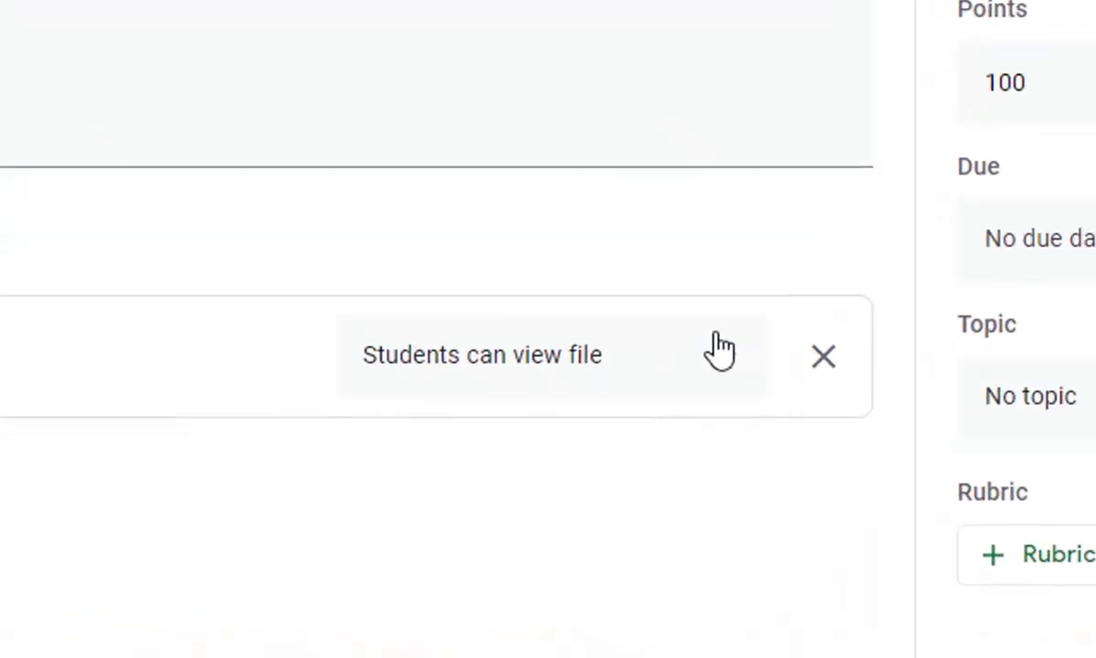
Step: Review the attachment's sharing options, keep "Students can view file", and assign tugas 1 to the class
{"action": "left_click", "coordinate": [722, 370]}
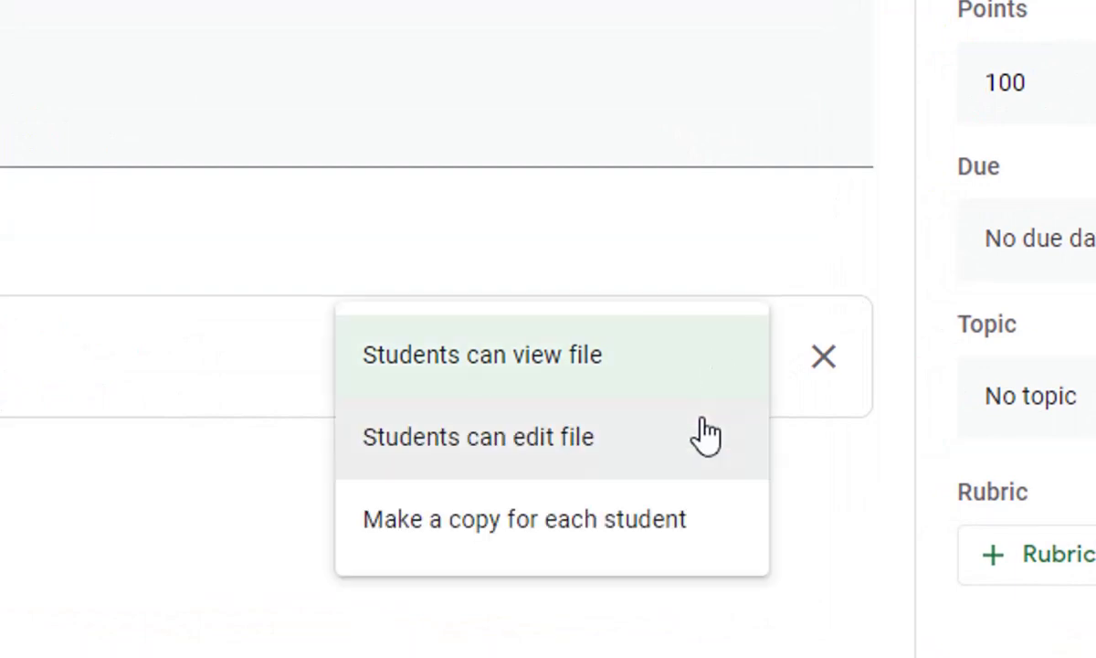
{"action": "left_click", "coordinate": [122, 544]}
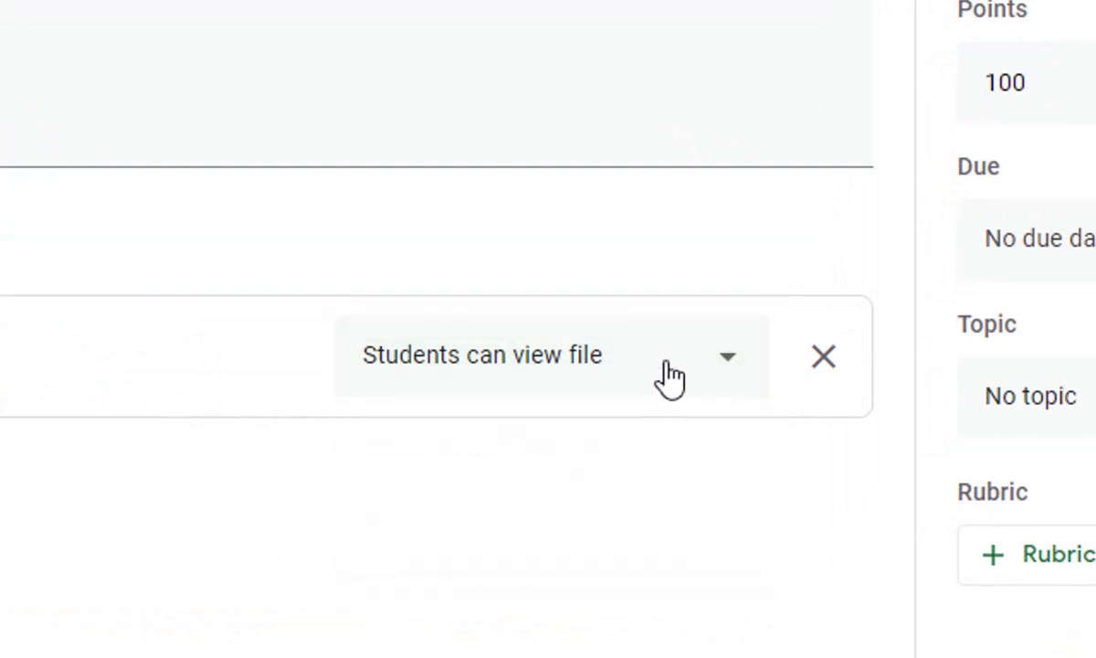
{"action": "left_click", "coordinate": [666, 379]}
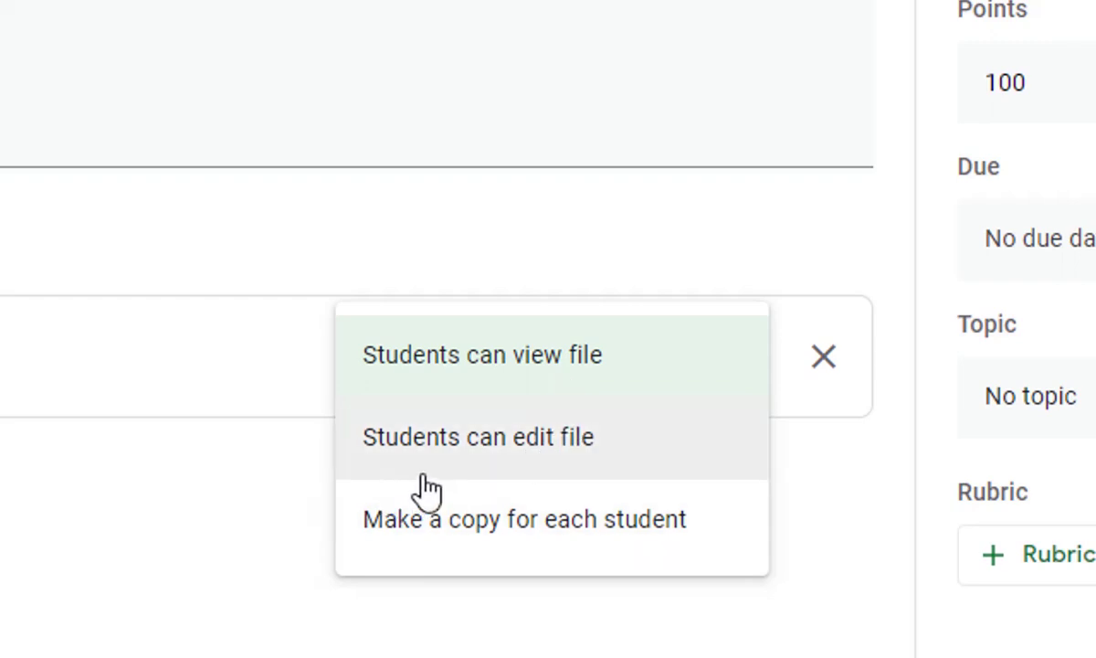
{"action": "left_click", "coordinate": [794, 512]}
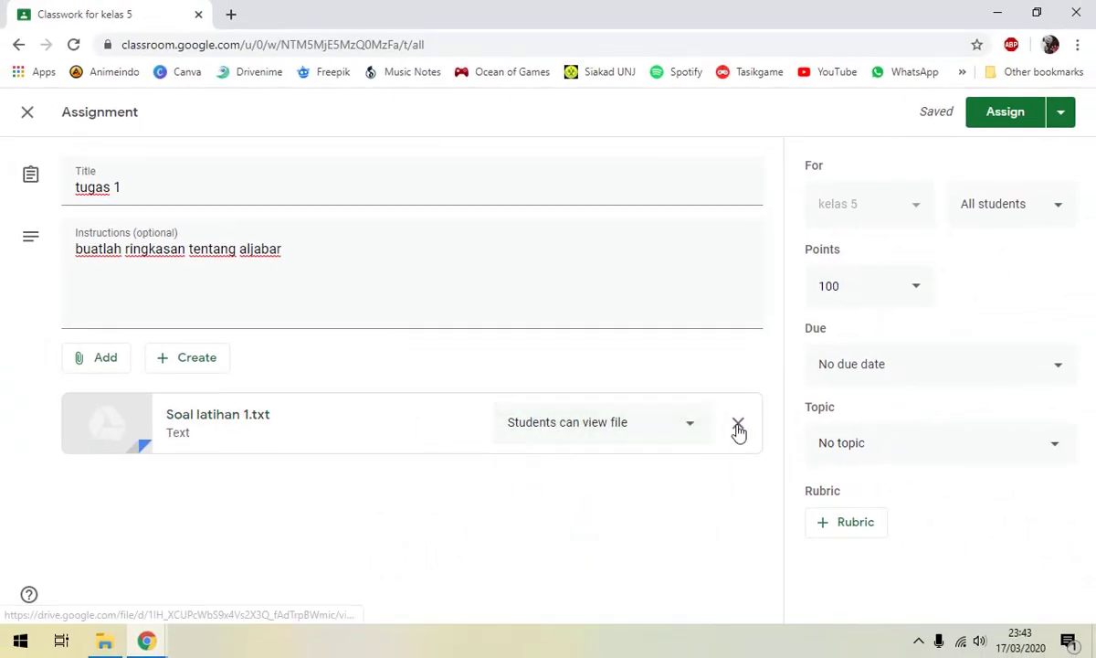
{"action": "left_click", "coordinate": [995, 115]}
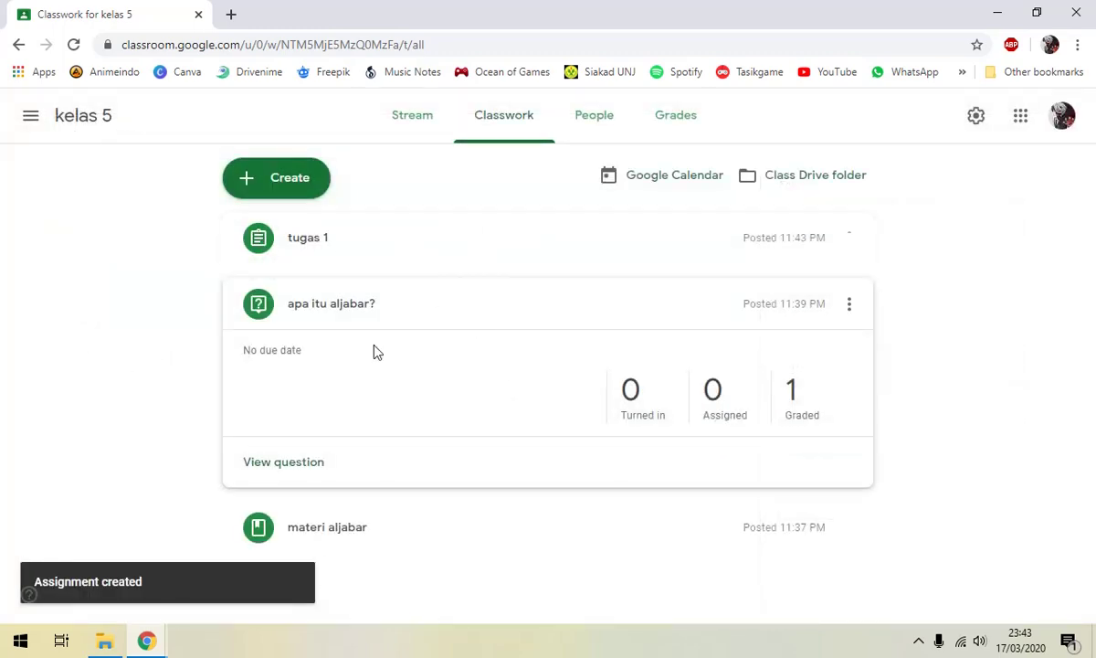
Step: Switch to the student's incognito window and reload the kelas 5 stream to check the tugas 1 post
{"action": "mouse_move", "coordinate": [146, 639]}
{"action": "left_click", "coordinate": [261, 548]}
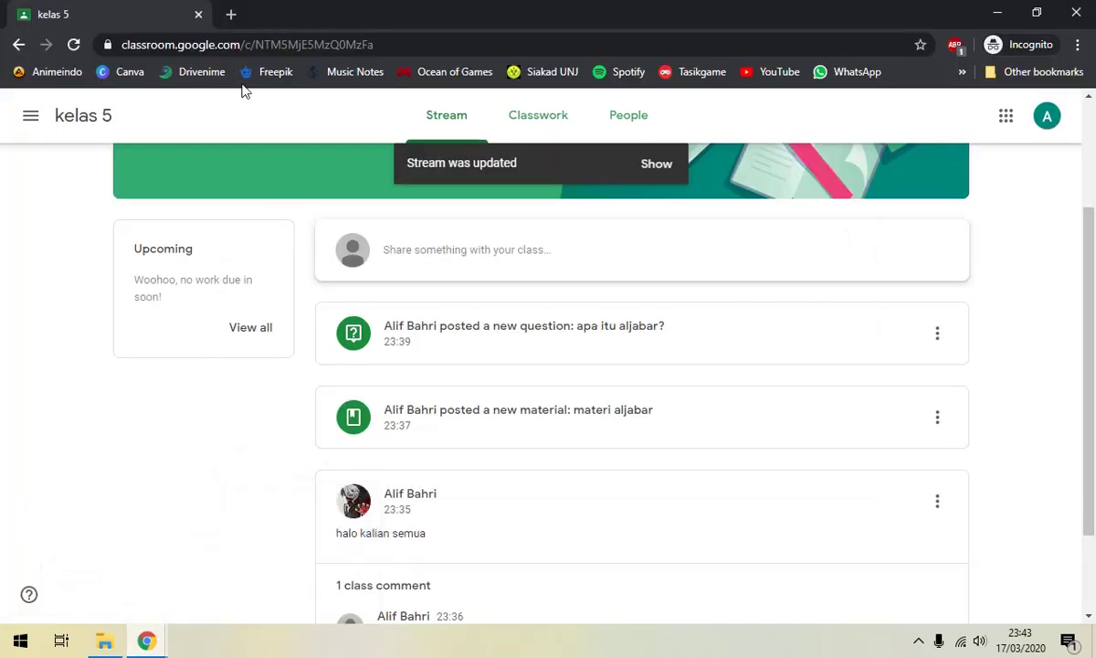
{"action": "left_click", "coordinate": [74, 44]}
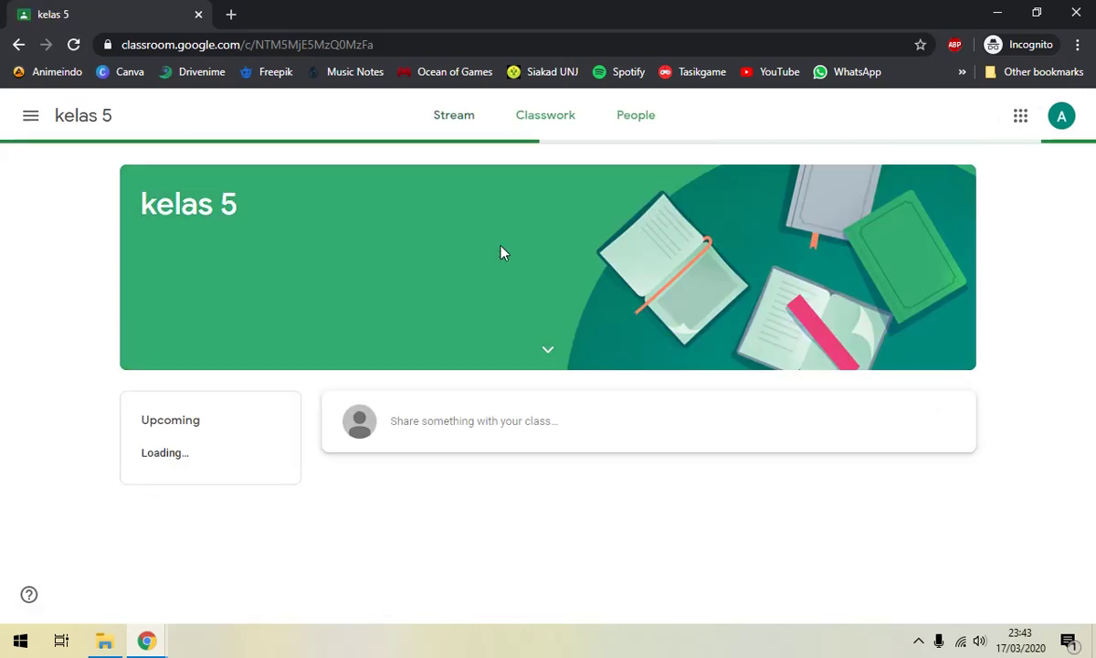
{"action": "scroll", "coordinate": [500, 252], "scroll_direction": "down", "scroll_amount": 3}
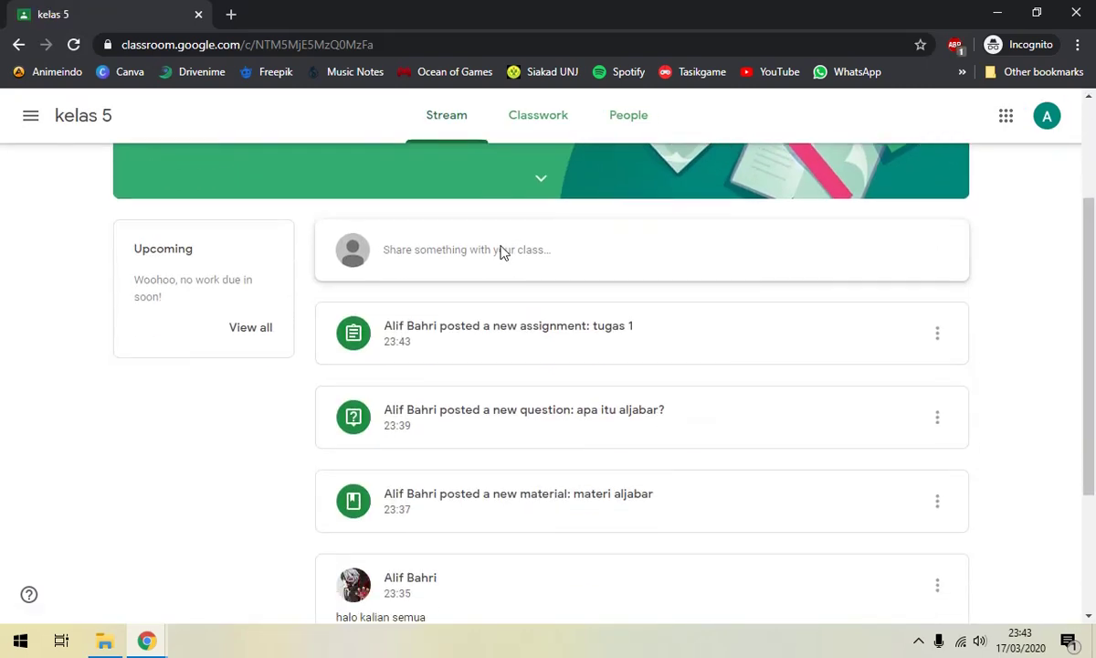
{"action": "left_click", "coordinate": [498, 340]}
Step: In the teacher's window, edit tugas 1, set its due date to Mar 25, 2020 at 11:59 PM, and save the assignment
{"action": "left_click", "coordinate": [146, 641]}
{"action": "left_click", "coordinate": [129, 561]}
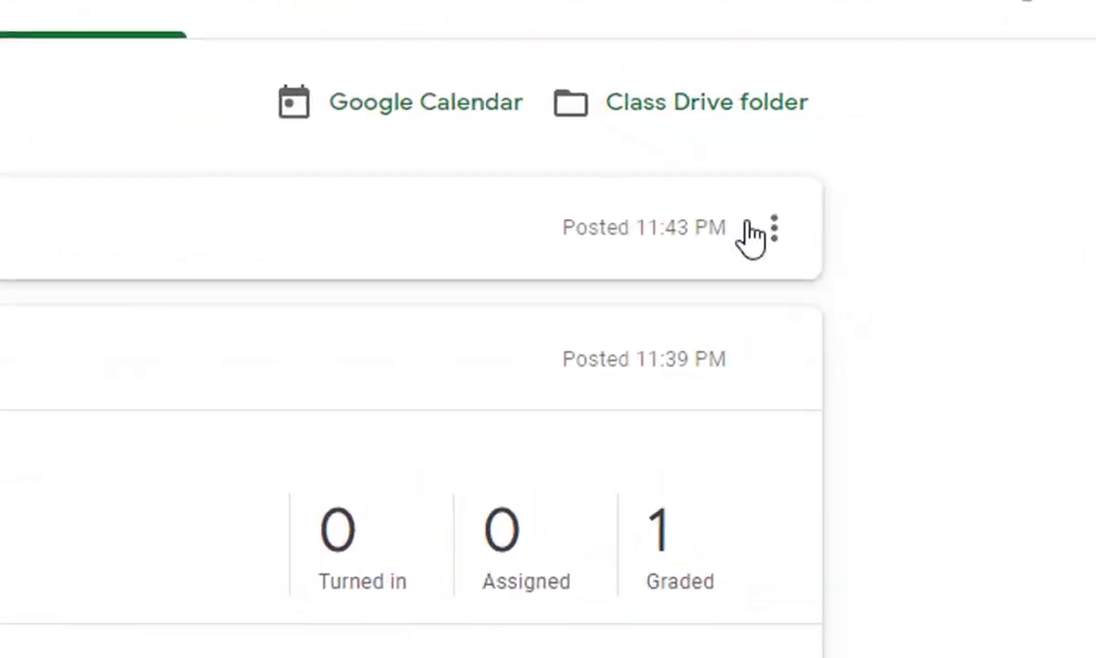
{"action": "left_click", "coordinate": [825, 234]}
{"action": "left_click", "coordinate": [615, 311]}
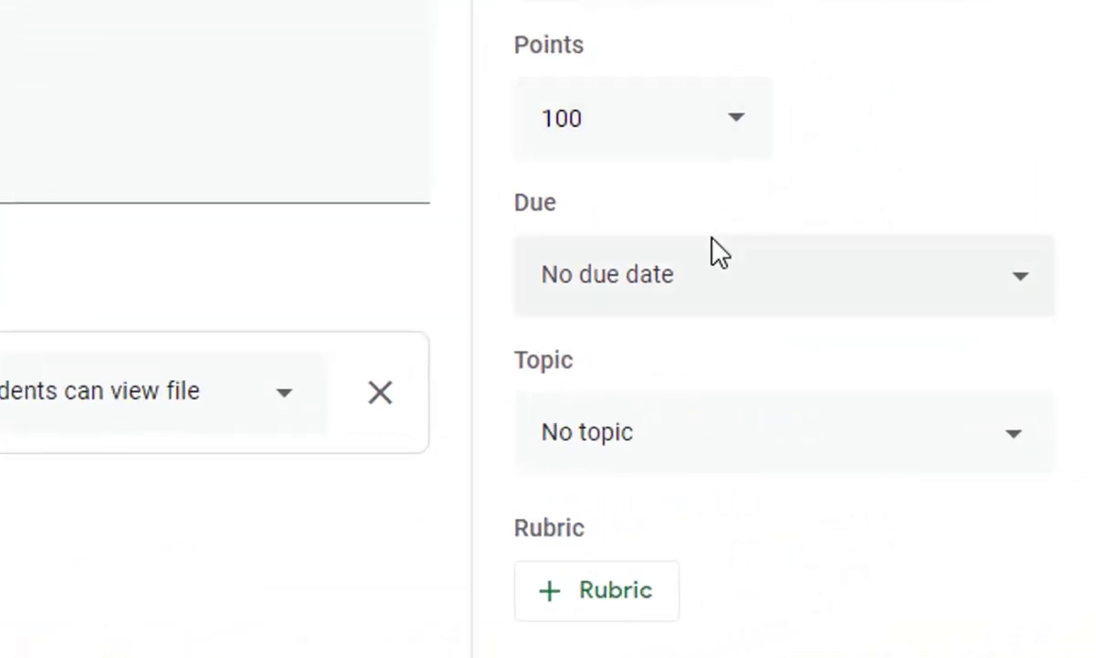
{"action": "left_click", "coordinate": [714, 251]}
{"action": "left_click", "coordinate": [731, 402]}
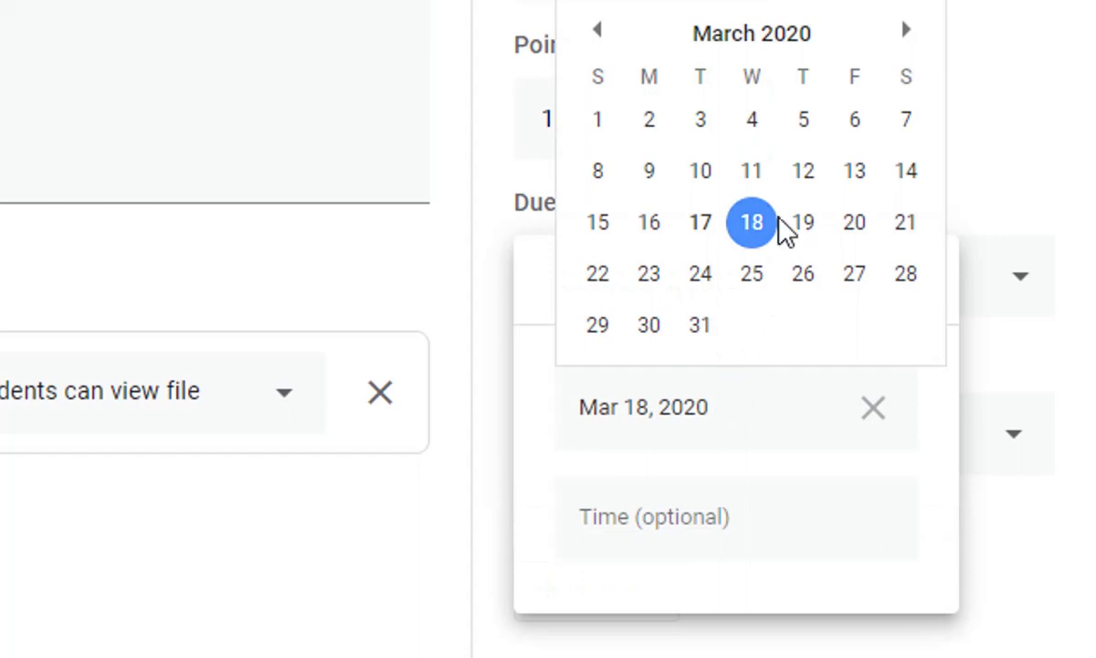
{"action": "left_click", "coordinate": [755, 276]}
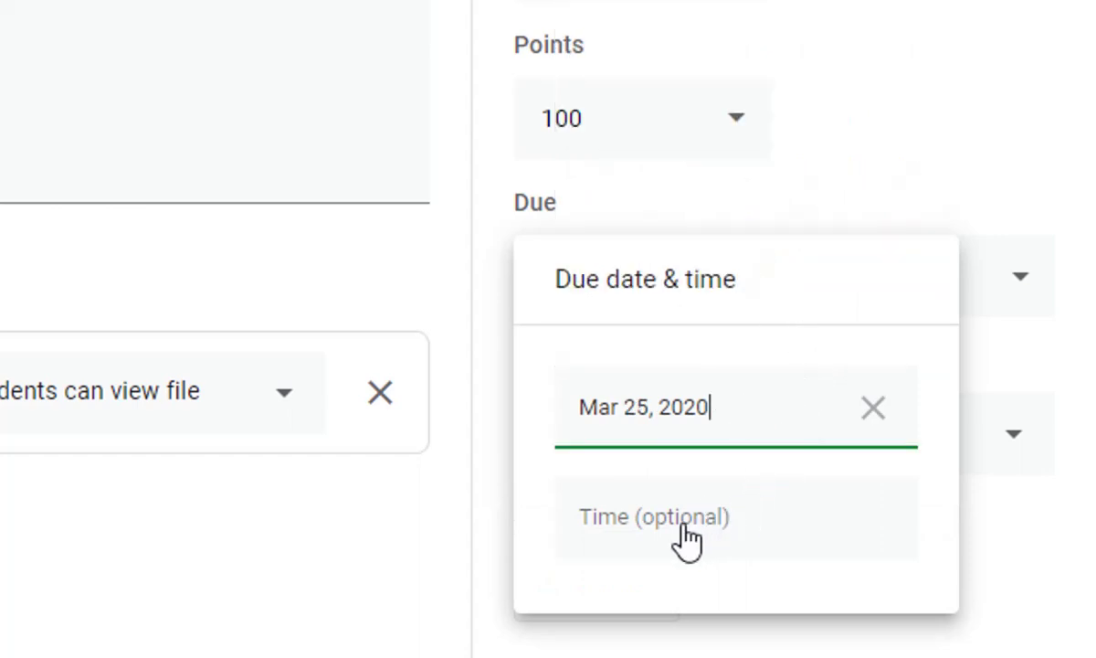
{"action": "left_click", "coordinate": [654, 522]}
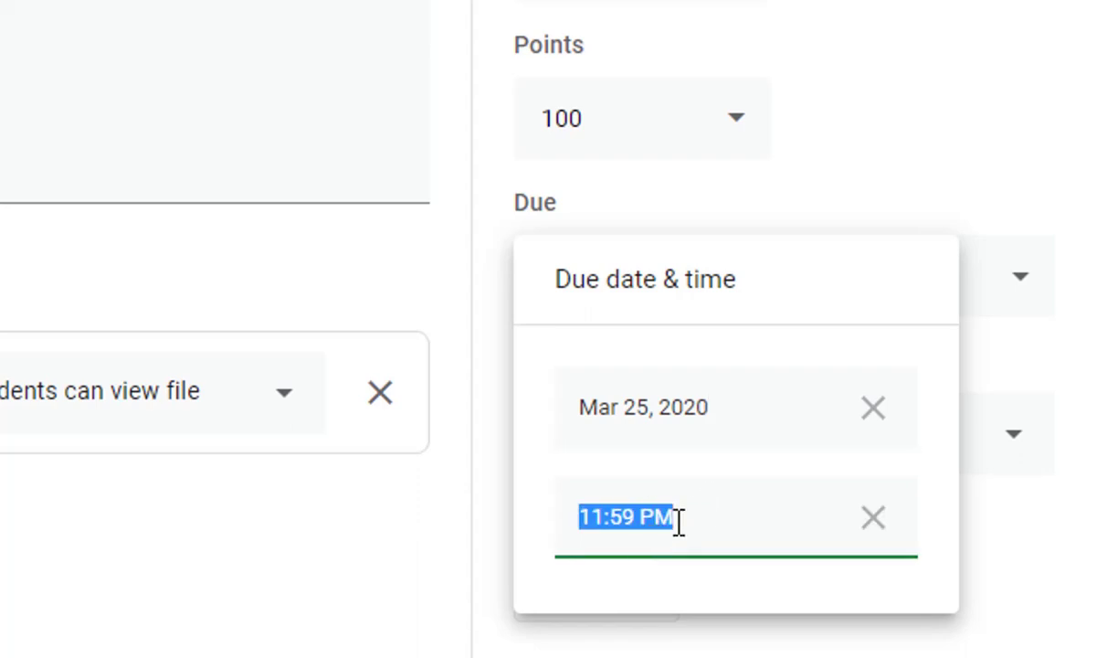
{"action": "left_click", "coordinate": [1015, 286]}
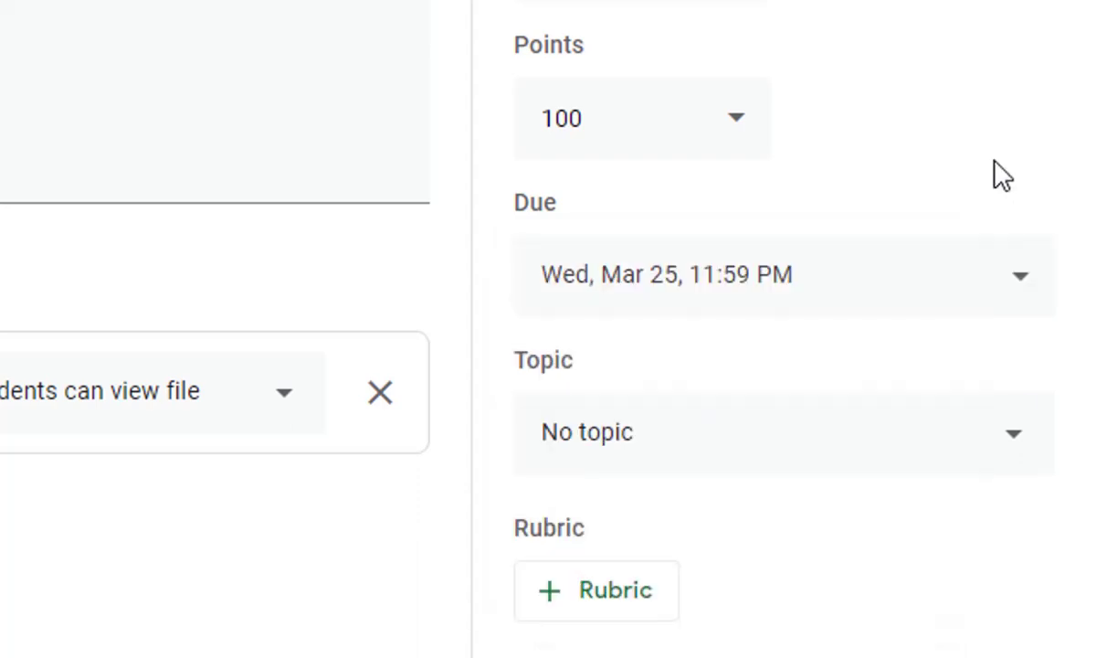
{"action": "left_click", "coordinate": [1009, 78]}
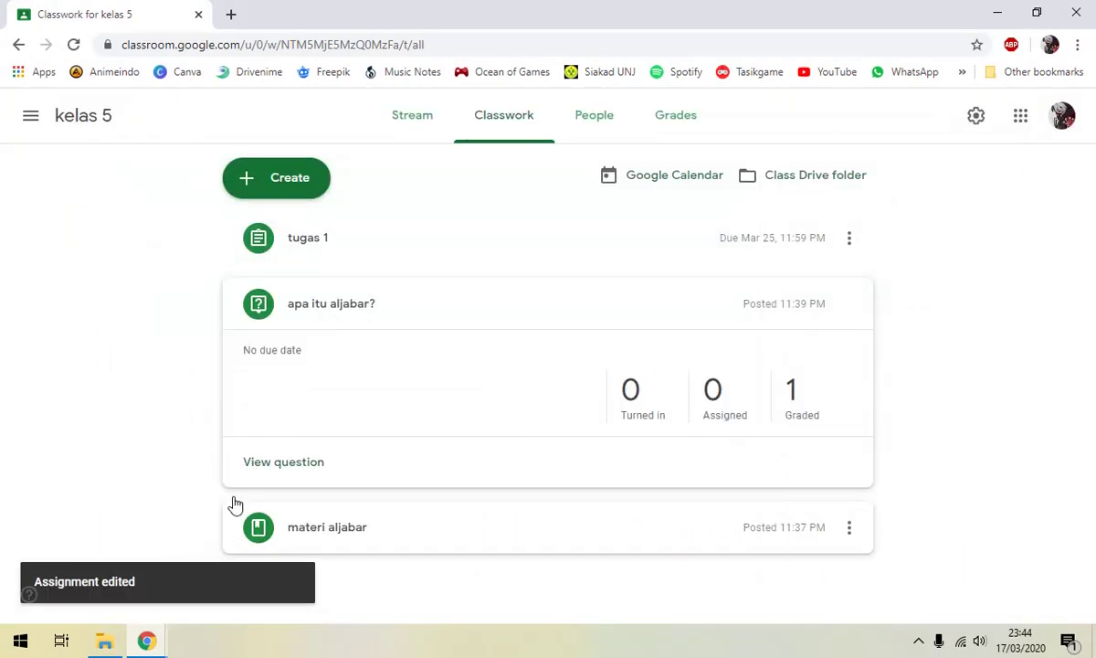
Step: Switch to the student's incognito window, open tugas 1 from the stream and preview the attached Soal latihan 1.txt
{"action": "mouse_move", "coordinate": [146, 640]}
{"action": "left_click", "coordinate": [233, 571]}
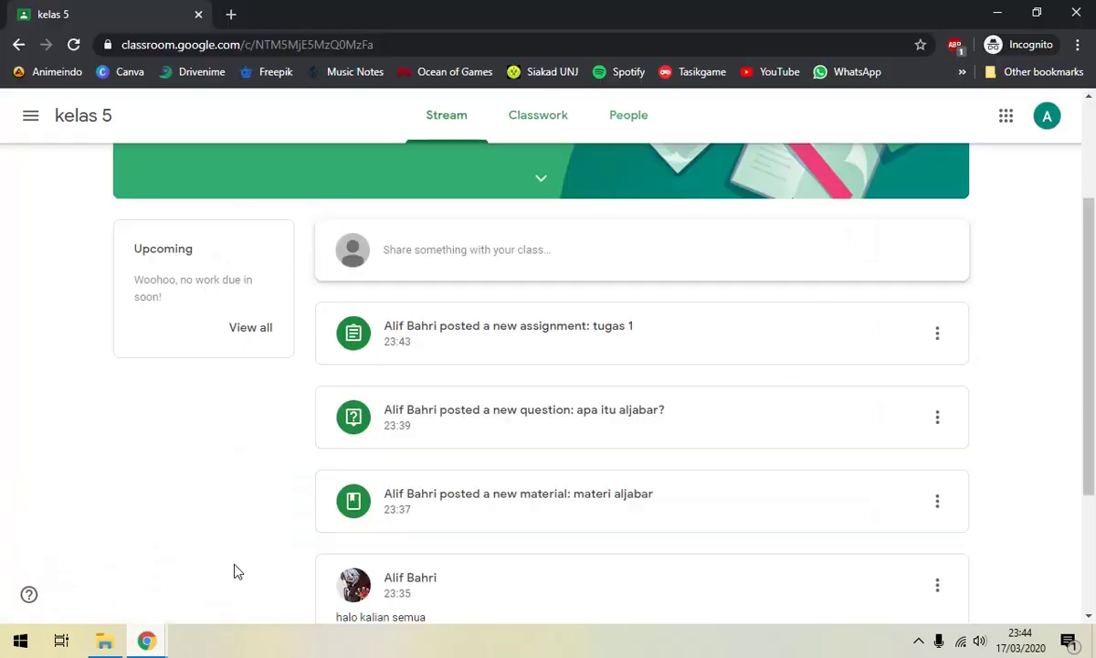
{"action": "scroll", "coordinate": [430, 315], "scroll_direction": "up", "scroll_amount": 1}
{"action": "left_click", "coordinate": [479, 434]}
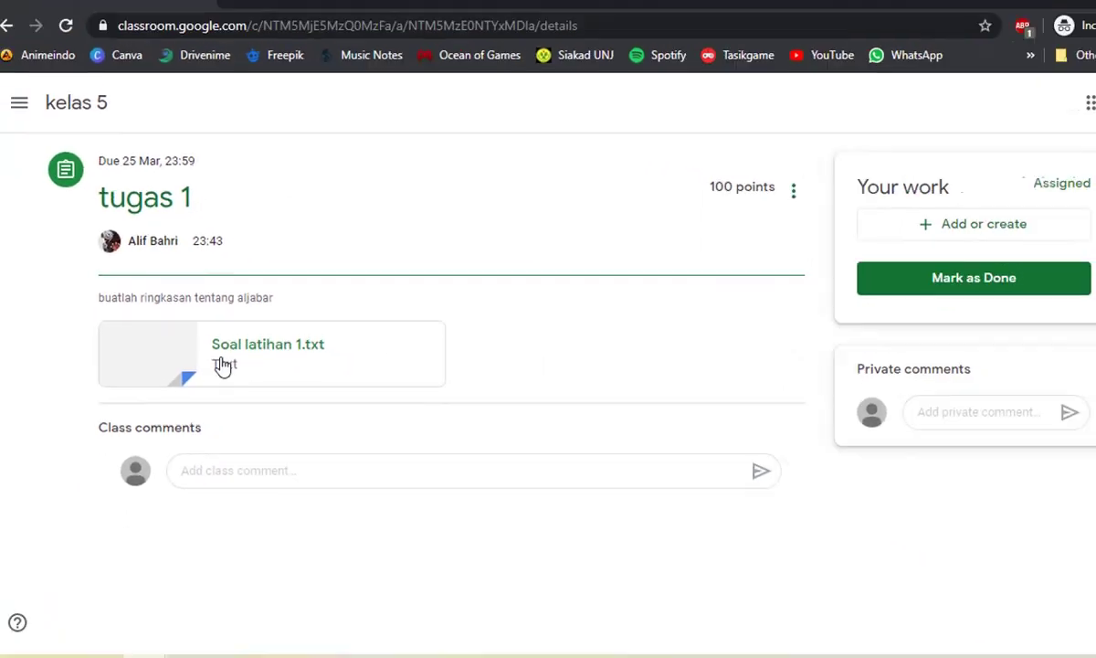
{"action": "left_click", "coordinate": [217, 357]}
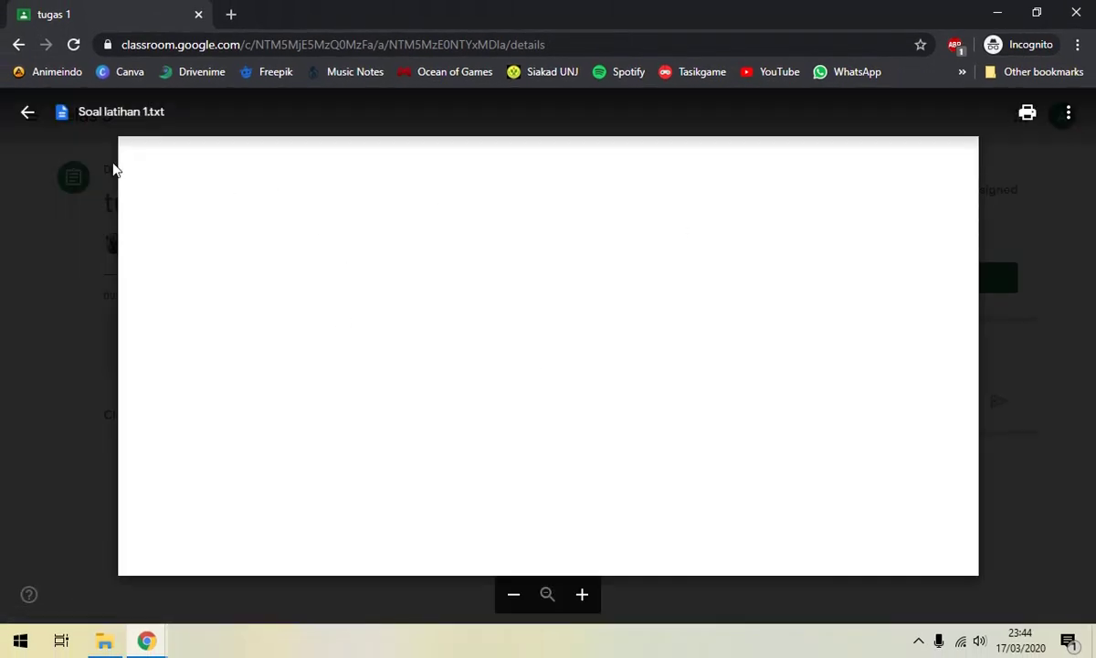
Step: Close the attachment preview, upload jawaban soal latihan 1.txt as the student's work for tugas 1 and hand it in
{"action": "left_click", "coordinate": [24, 114]}
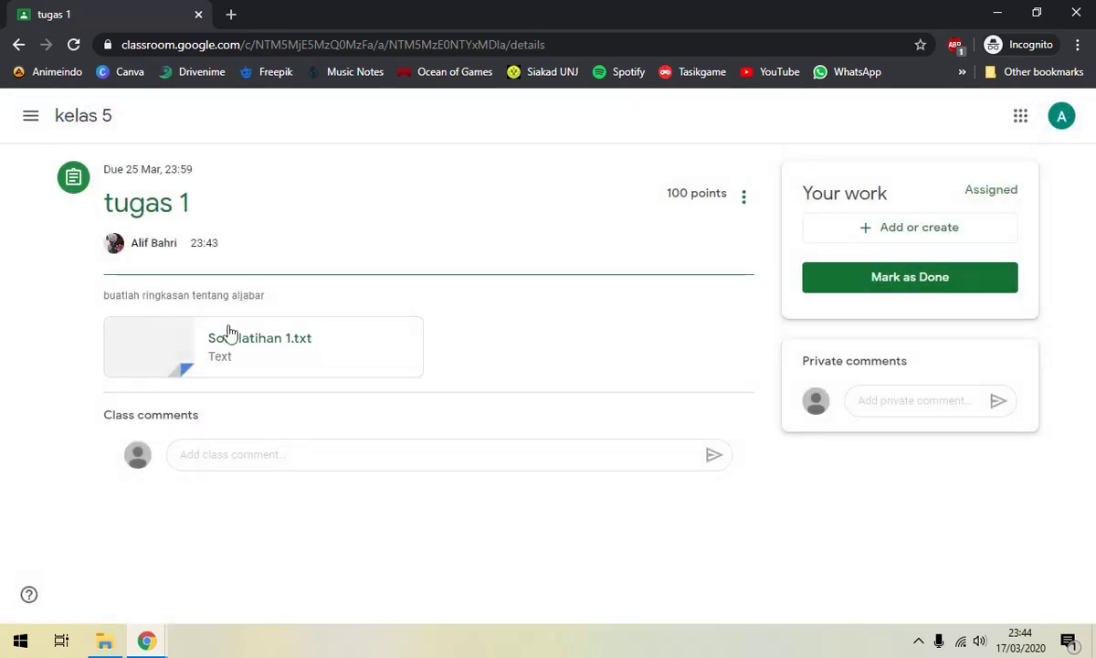
{"action": "left_click", "coordinate": [295, 450]}
{"action": "left_click", "coordinate": [942, 243]}
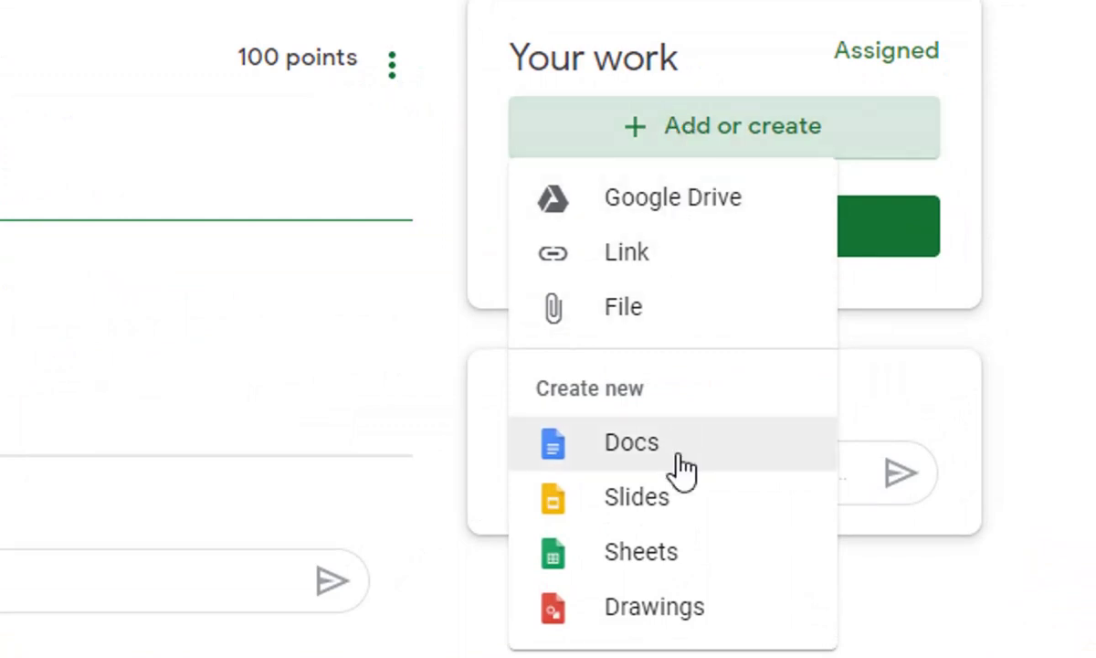
{"action": "left_click", "coordinate": [664, 329]}
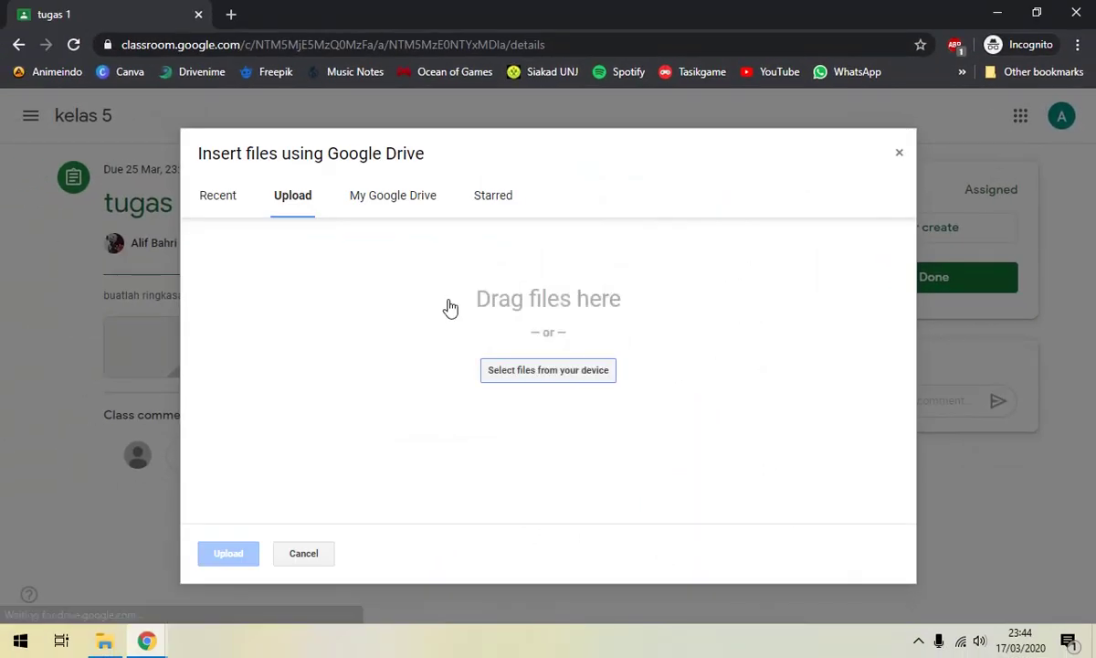
{"action": "left_click", "coordinate": [105, 641]}
{"action": "left_click_drag", "start_coordinate": [268, 133], "coordinate": [592, 286]}
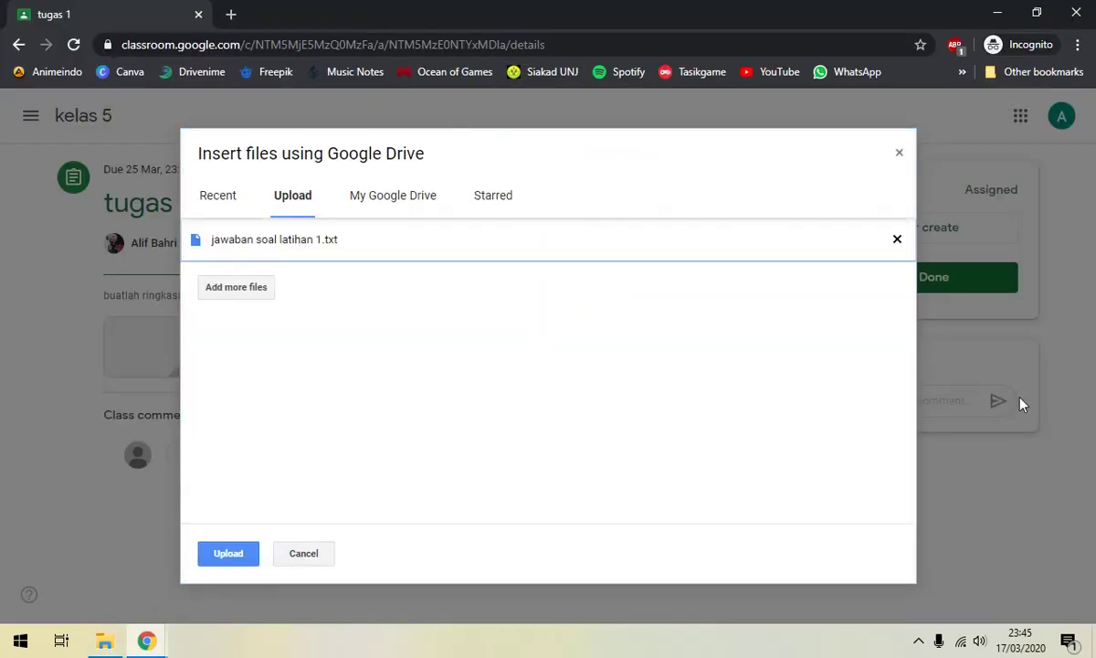
{"action": "left_click", "coordinate": [228, 554]}
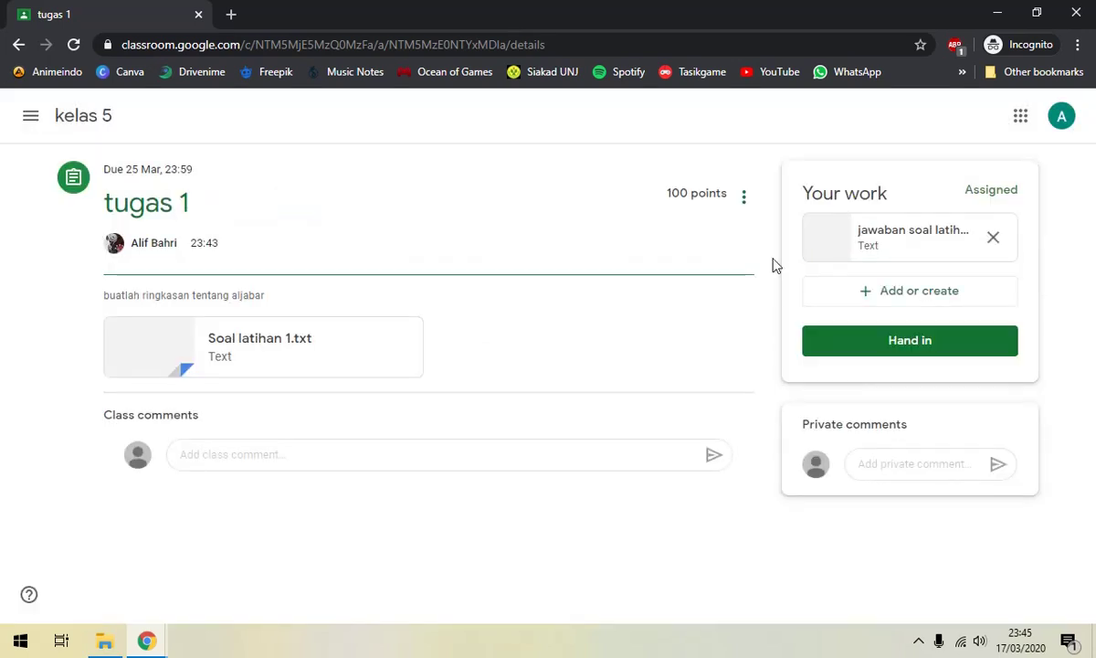
{"action": "left_click", "coordinate": [923, 350]}
{"action": "left_click", "coordinate": [645, 418]}
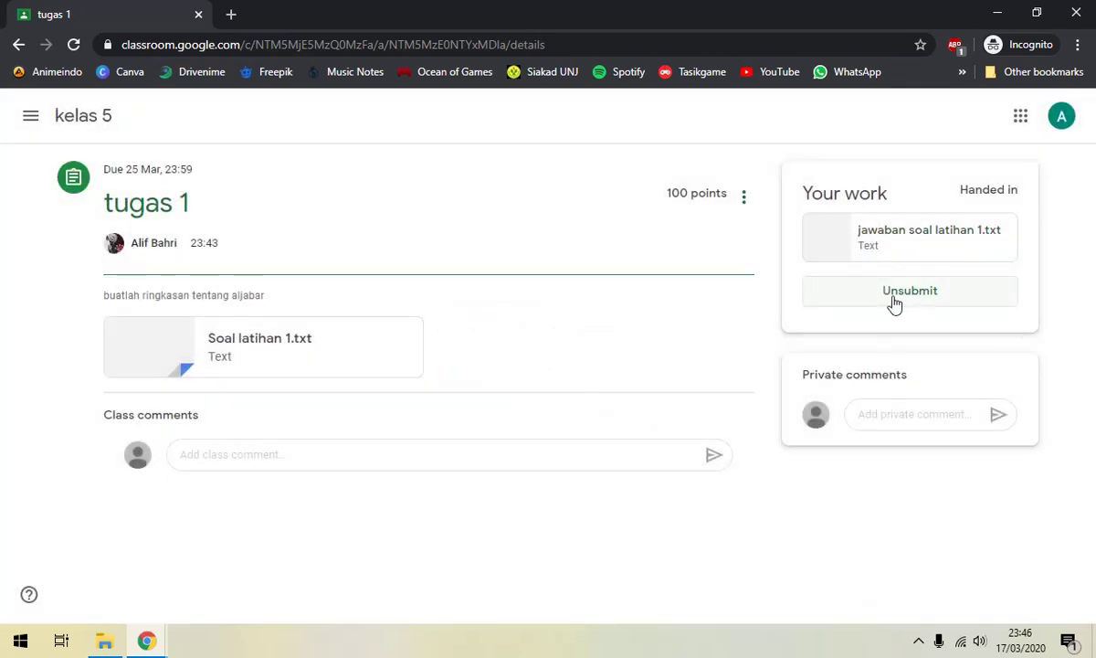
Step: Switch to the teacher's window and open the student's turned-in submission for tugas 1
{"action": "mouse_move", "coordinate": [148, 643]}
{"action": "left_click", "coordinate": [137, 585]}
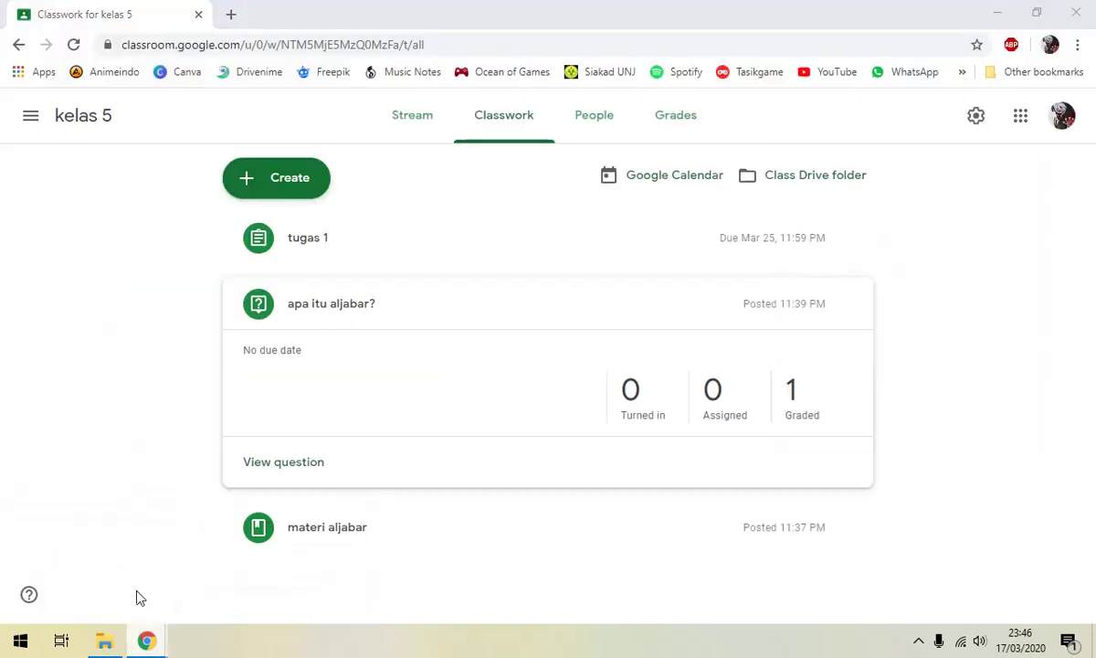
{"action": "left_click", "coordinate": [350, 237]}
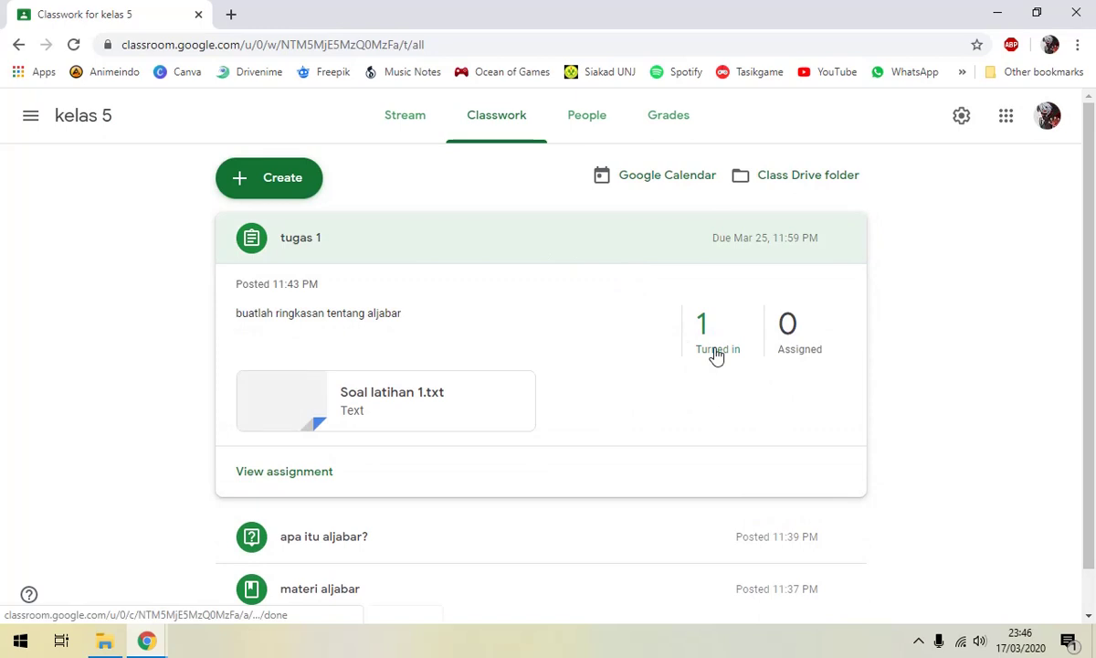
{"action": "left_click", "coordinate": [304, 484]}
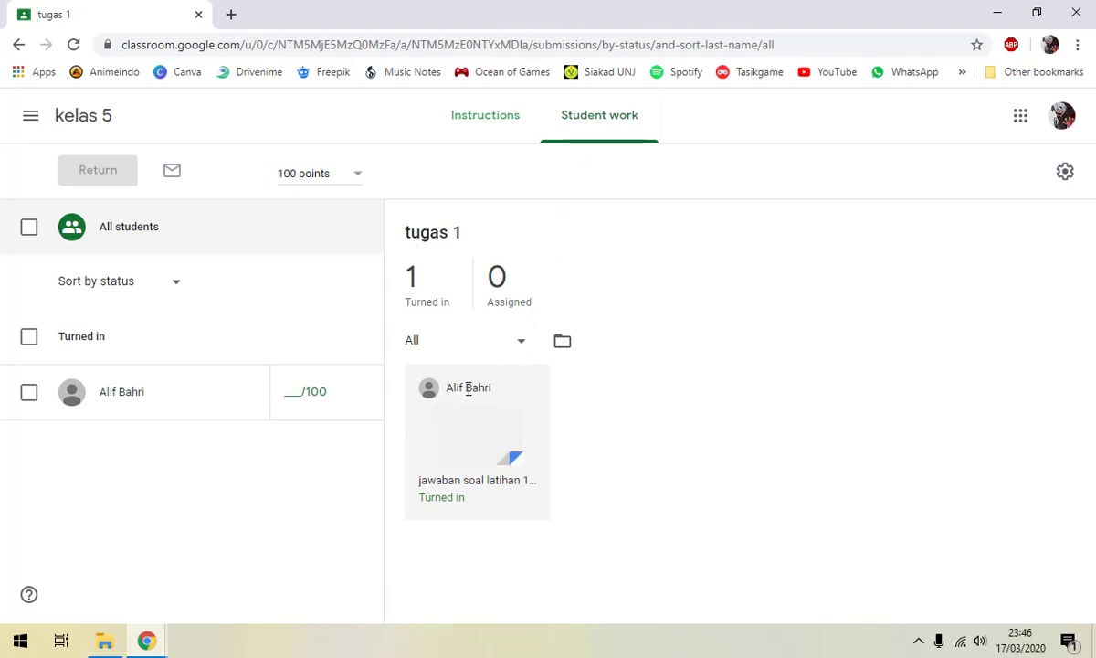
{"action": "left_click", "coordinate": [292, 399]}
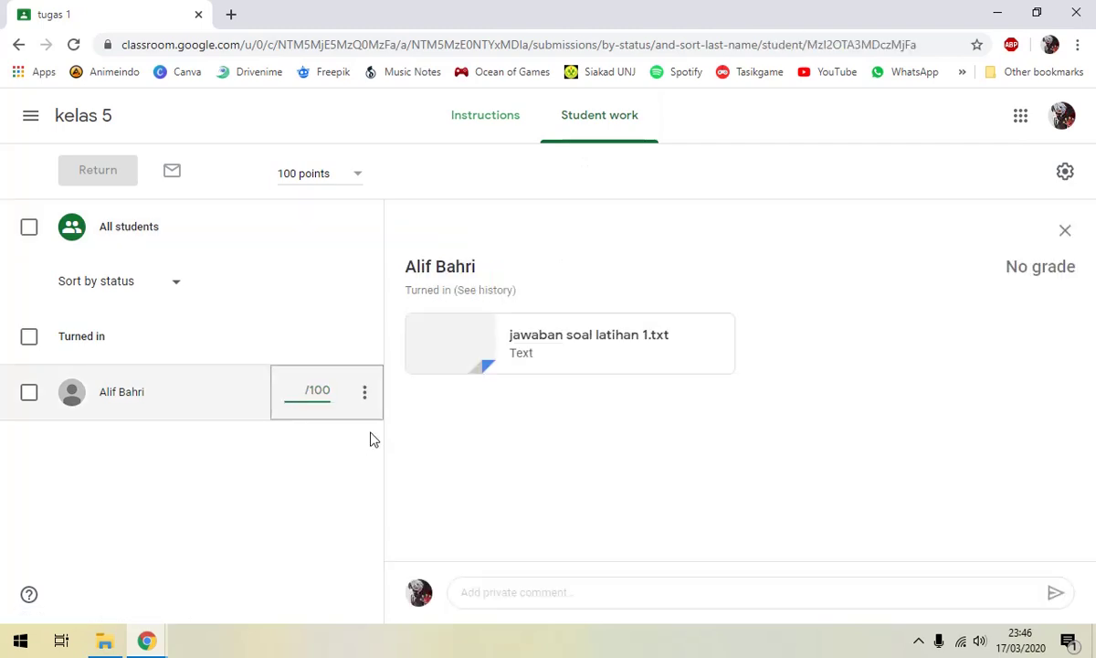
Step: Open the submitted jawaban soal latihan 1.txt in the grading view and go through the introductory tips
{"action": "left_click", "coordinate": [450, 343]}
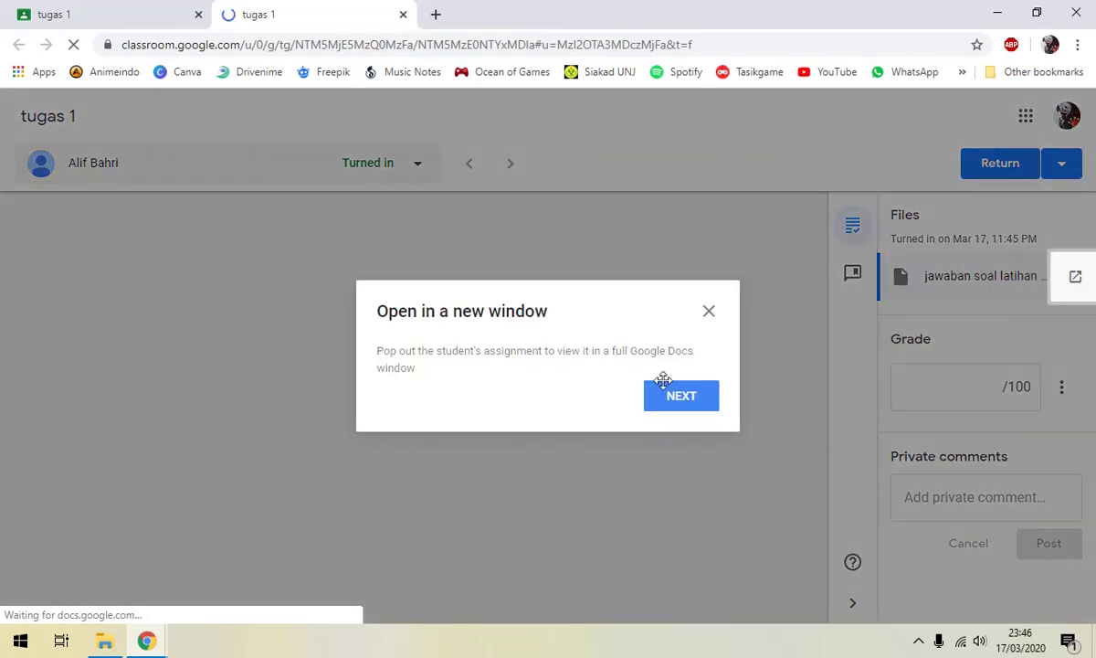
{"action": "left_click", "coordinate": [666, 405]}
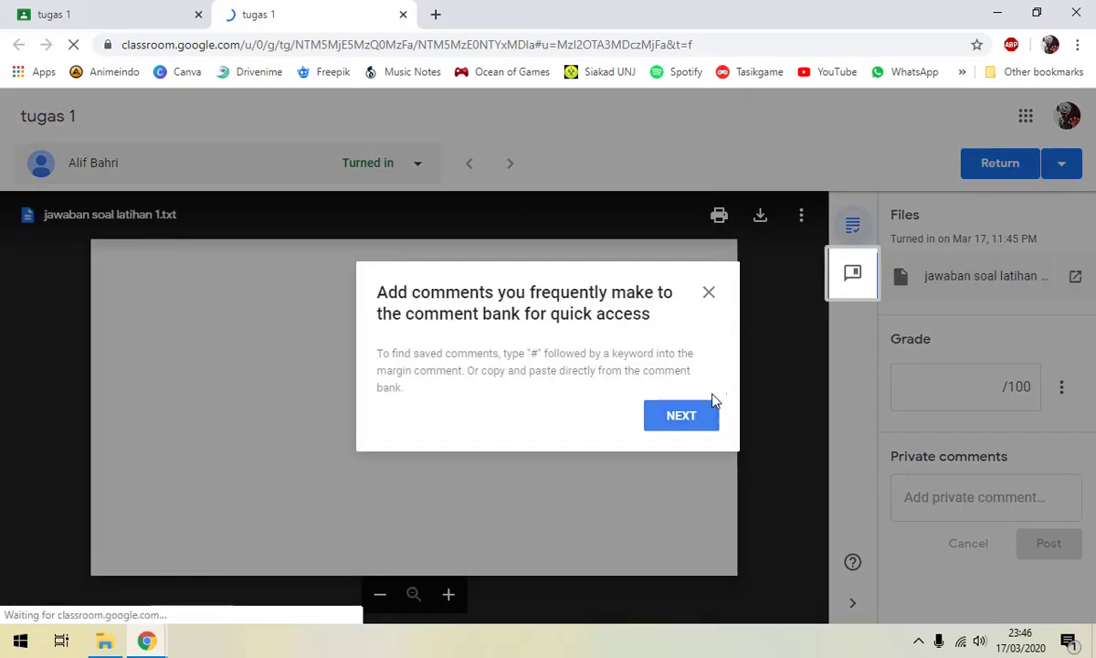
{"action": "left_click", "coordinate": [704, 420]}
{"action": "left_click", "coordinate": [693, 410]}
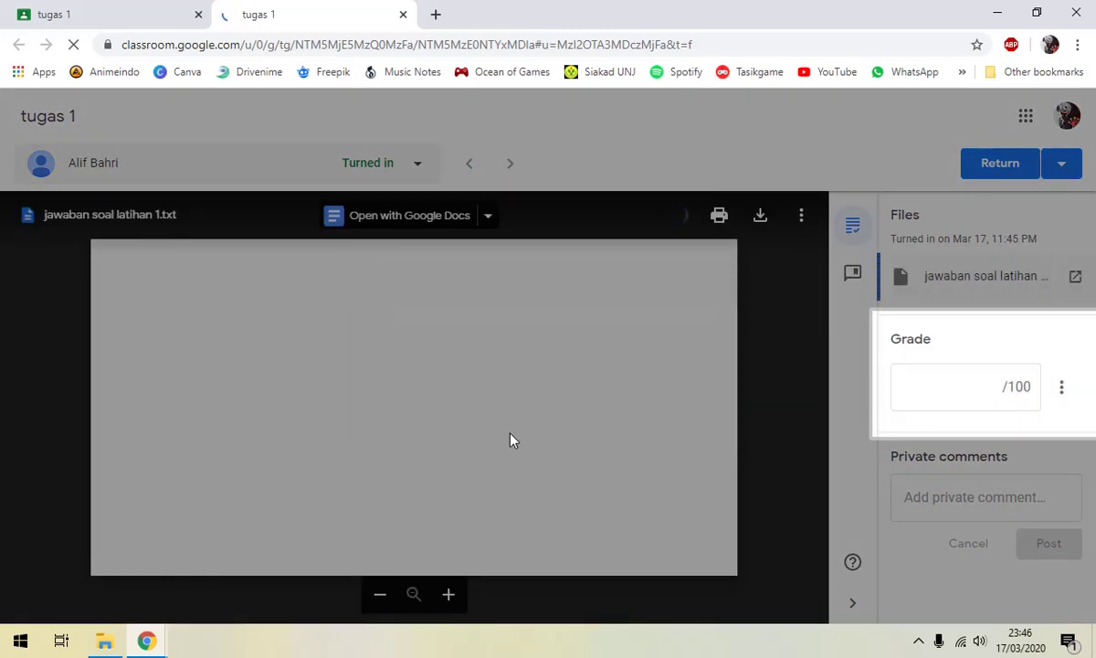
{"action": "left_click", "coordinate": [671, 413]}
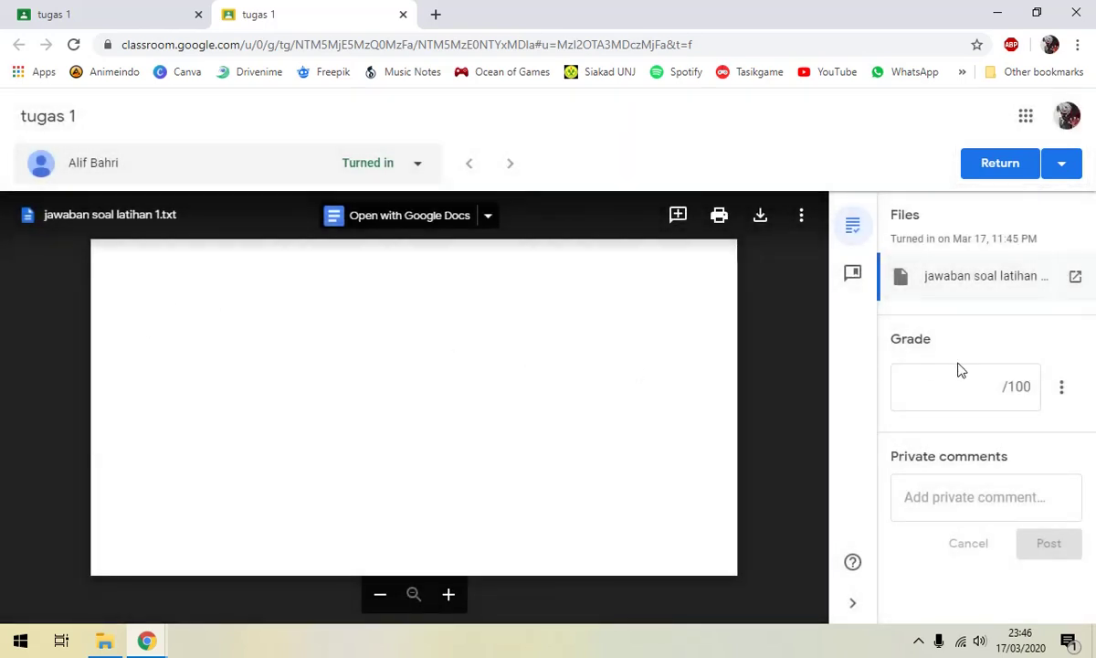
Step: Grade the submission 90 out of 100 and post the private comment "sudah bagus"
{"action": "left_click", "coordinate": [954, 400]}
{"action": "type", "text": "90"}
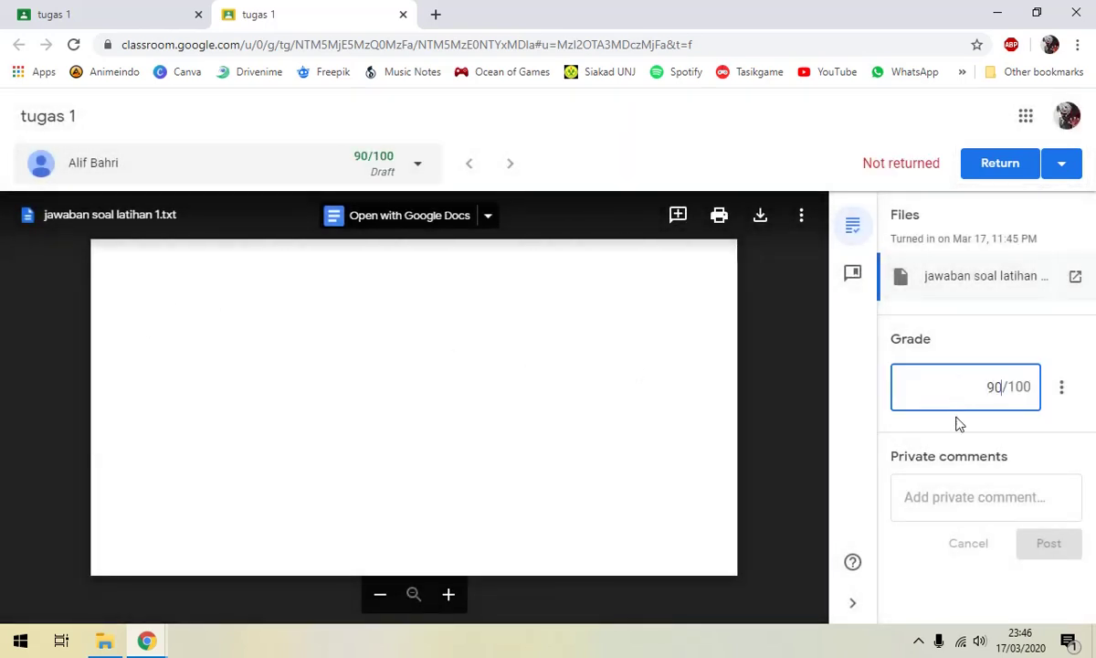
{"action": "left_click", "coordinate": [932, 494]}
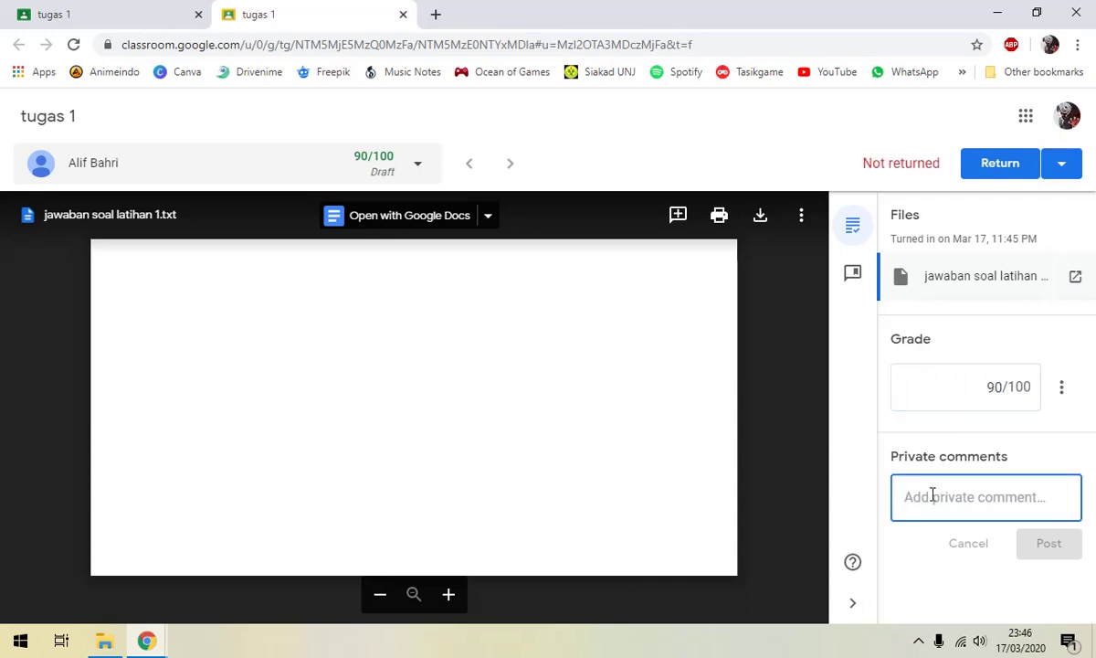
{"action": "type", "text": "sudah bagus"}
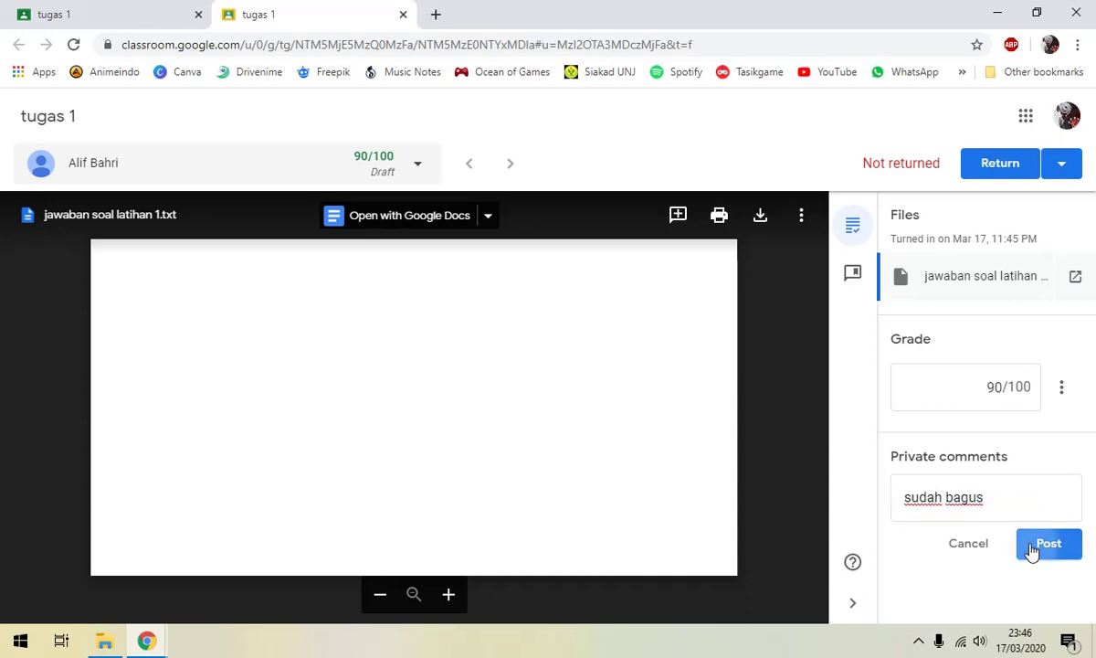
{"action": "left_click", "coordinate": [1041, 544]}
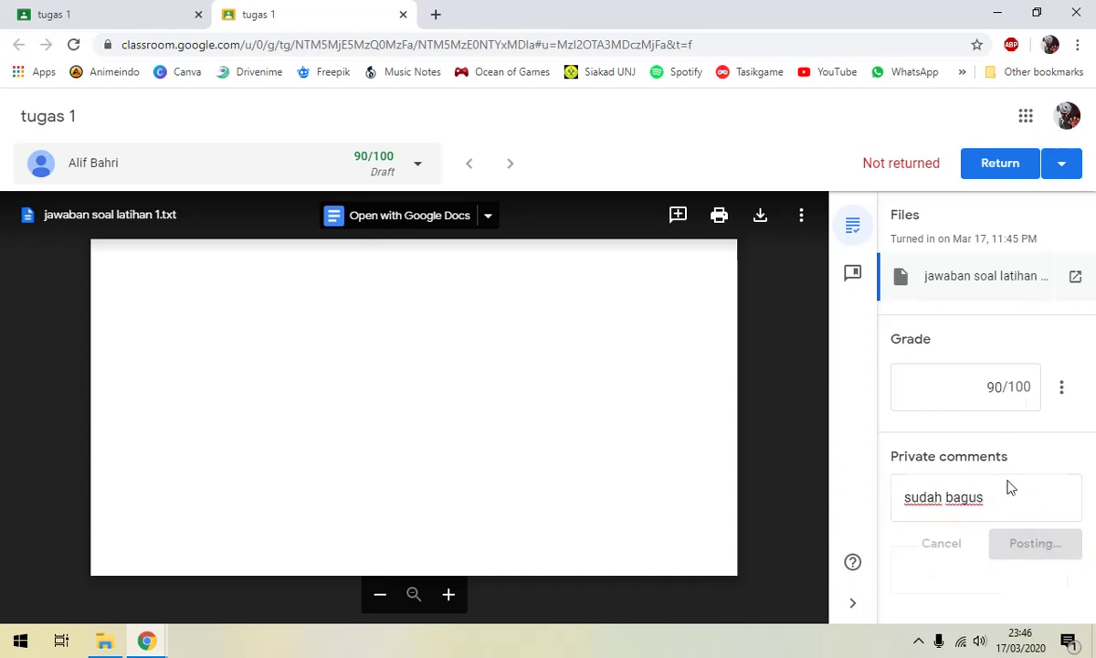
Step: Return the graded submission to the student and check it in the tugas 1 student work list
{"action": "left_click", "coordinate": [1016, 176]}
{"action": "left_click", "coordinate": [700, 420]}
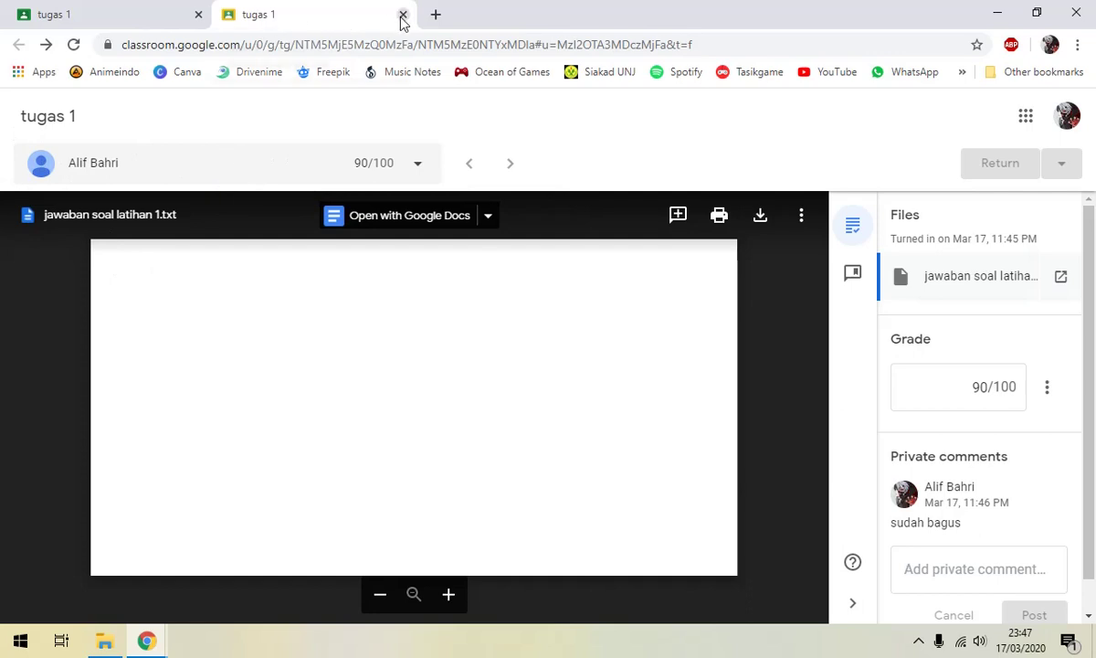
{"action": "left_click", "coordinate": [53, 11]}
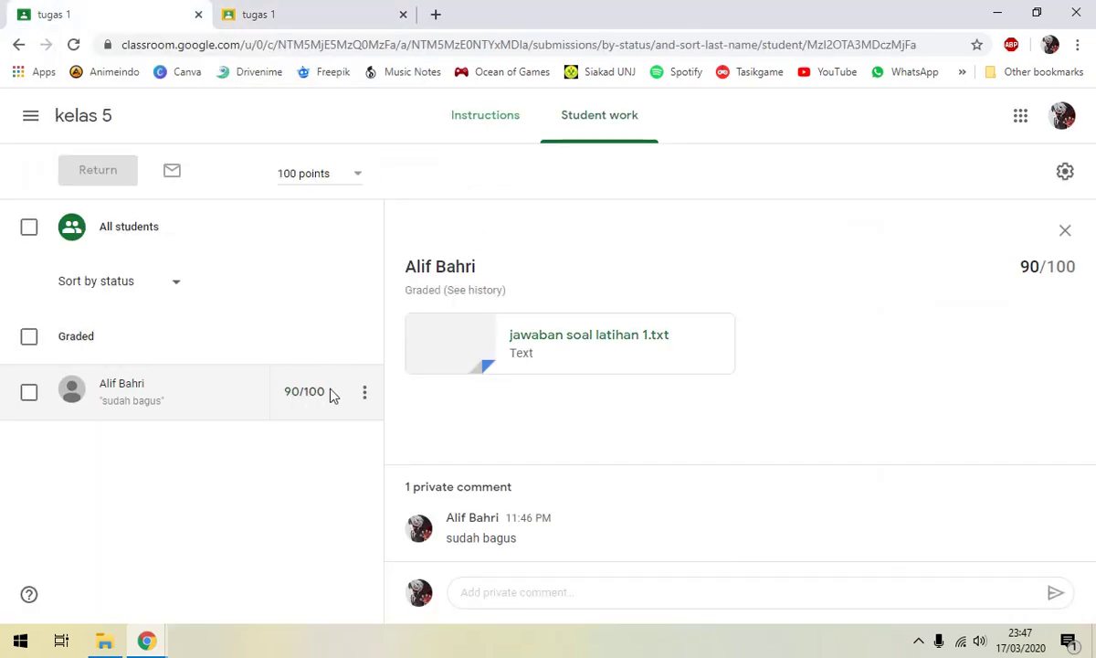
Step: Review the kelas 5 gradebook for tugas 1 and apa itu aljabar?, and go back to the class stream
{"action": "left_click", "coordinate": [88, 120]}
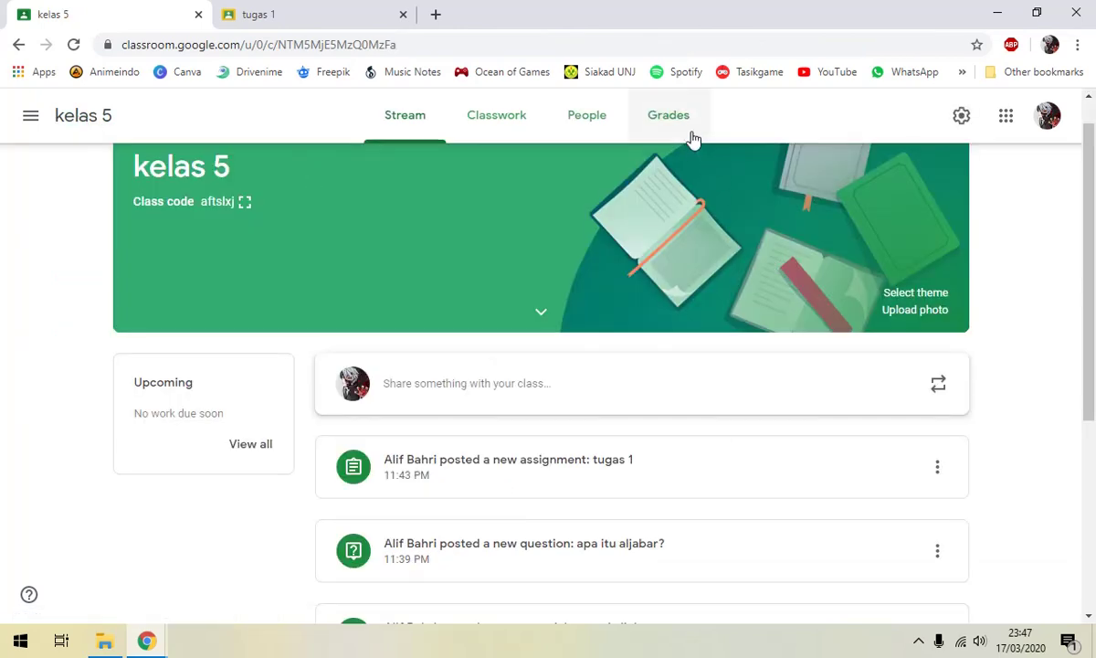
{"action": "left_click", "coordinate": [690, 135]}
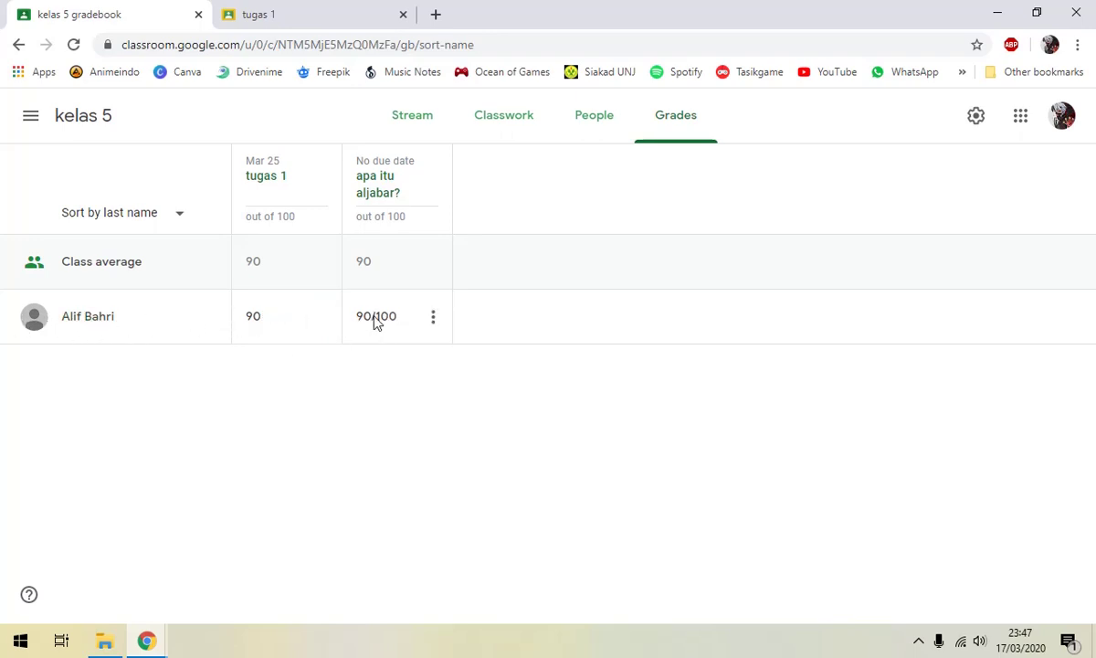
{"action": "left_click", "coordinate": [419, 116]}
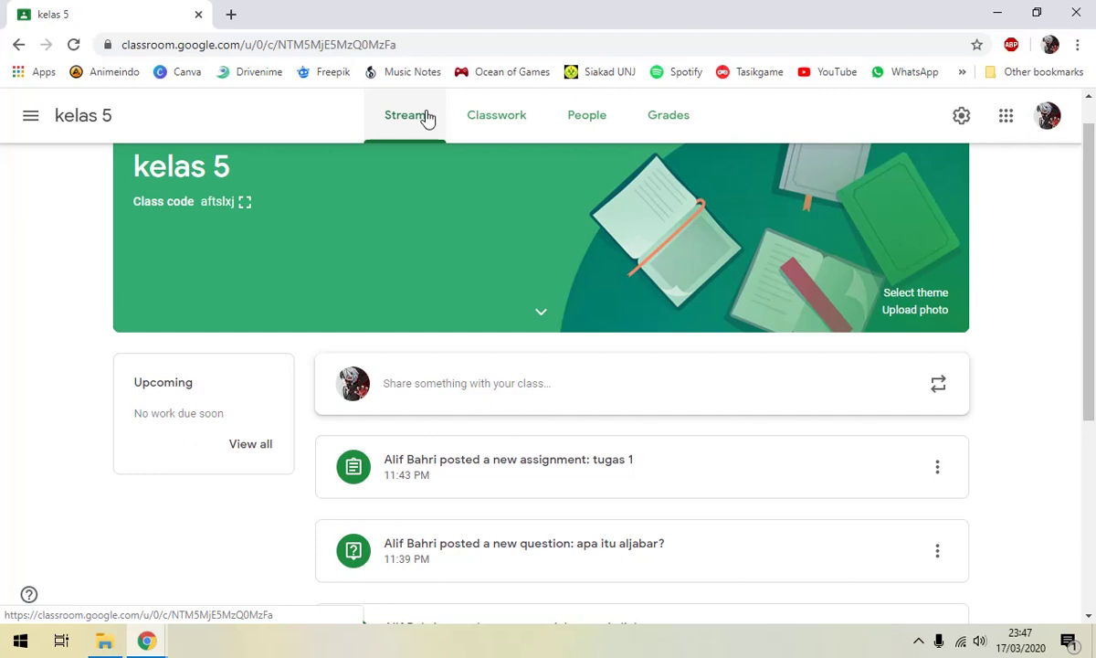
Step: Look over the kinds of classwork that can be created in kelas 5 and return to the stream
{"action": "left_click", "coordinate": [474, 120]}
{"action": "left_click", "coordinate": [275, 189]}
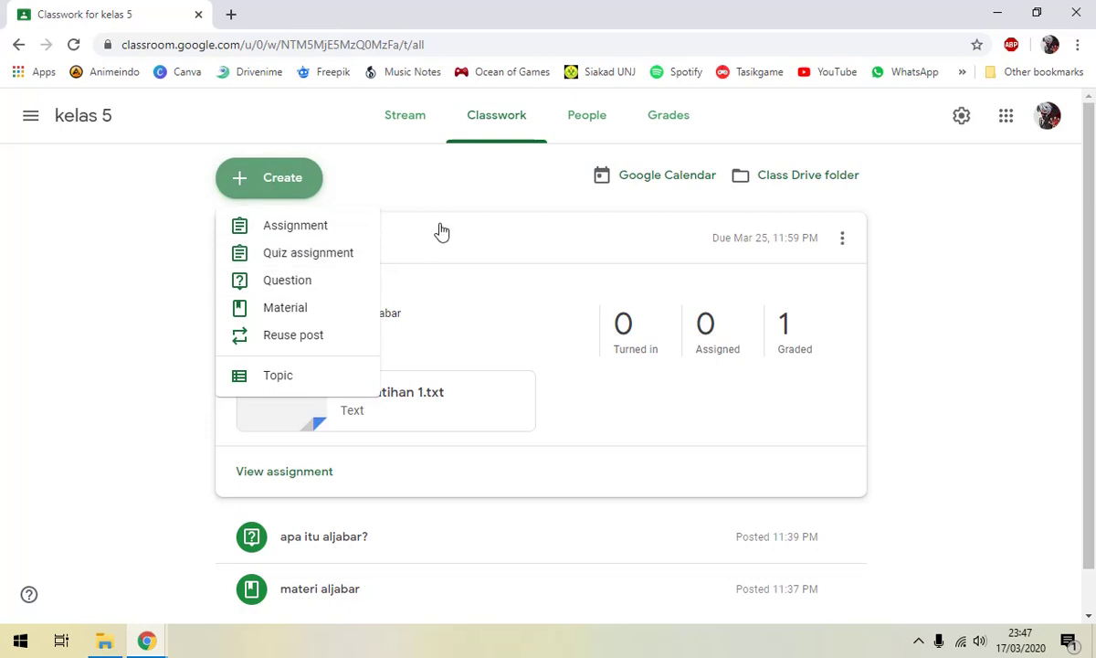
{"action": "left_click", "coordinate": [428, 186]}
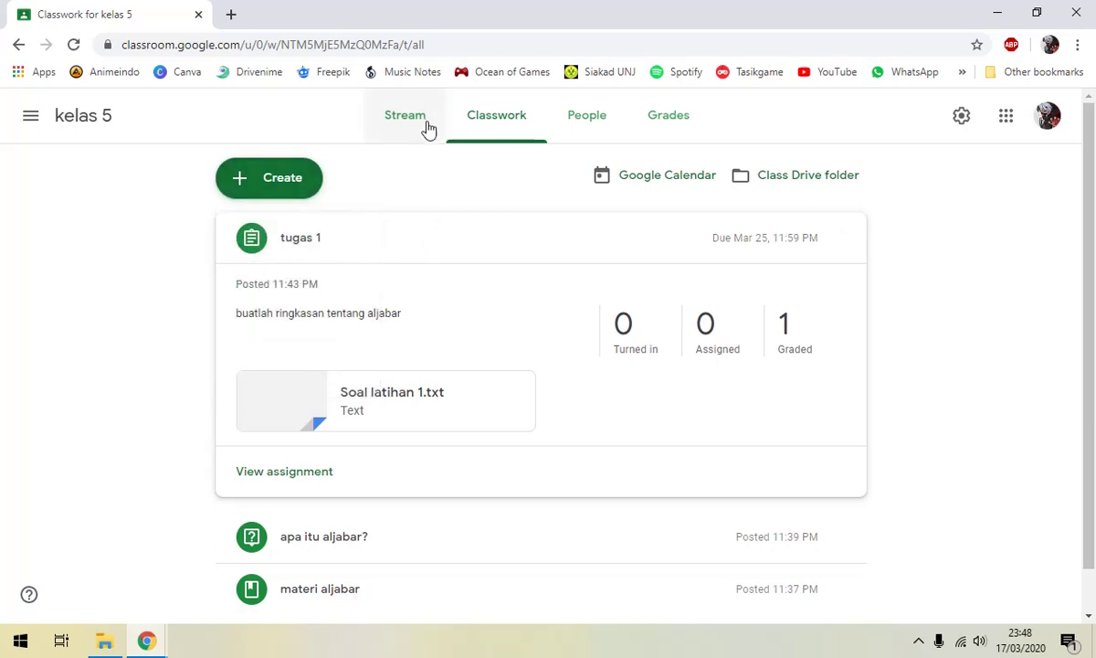
{"action": "left_click", "coordinate": [426, 126]}
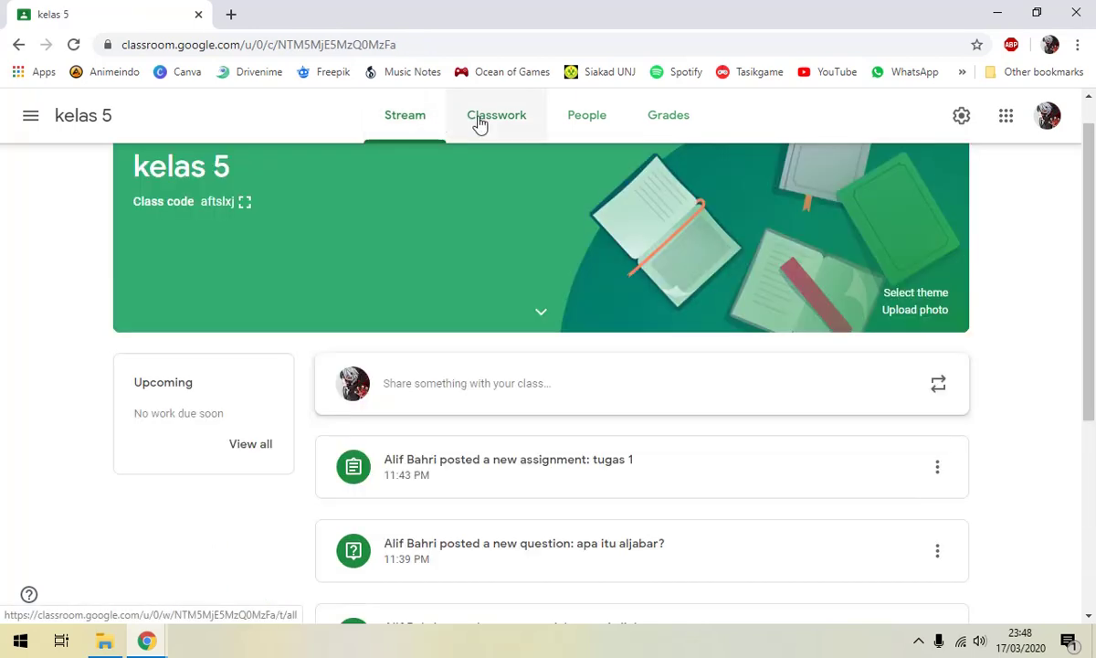